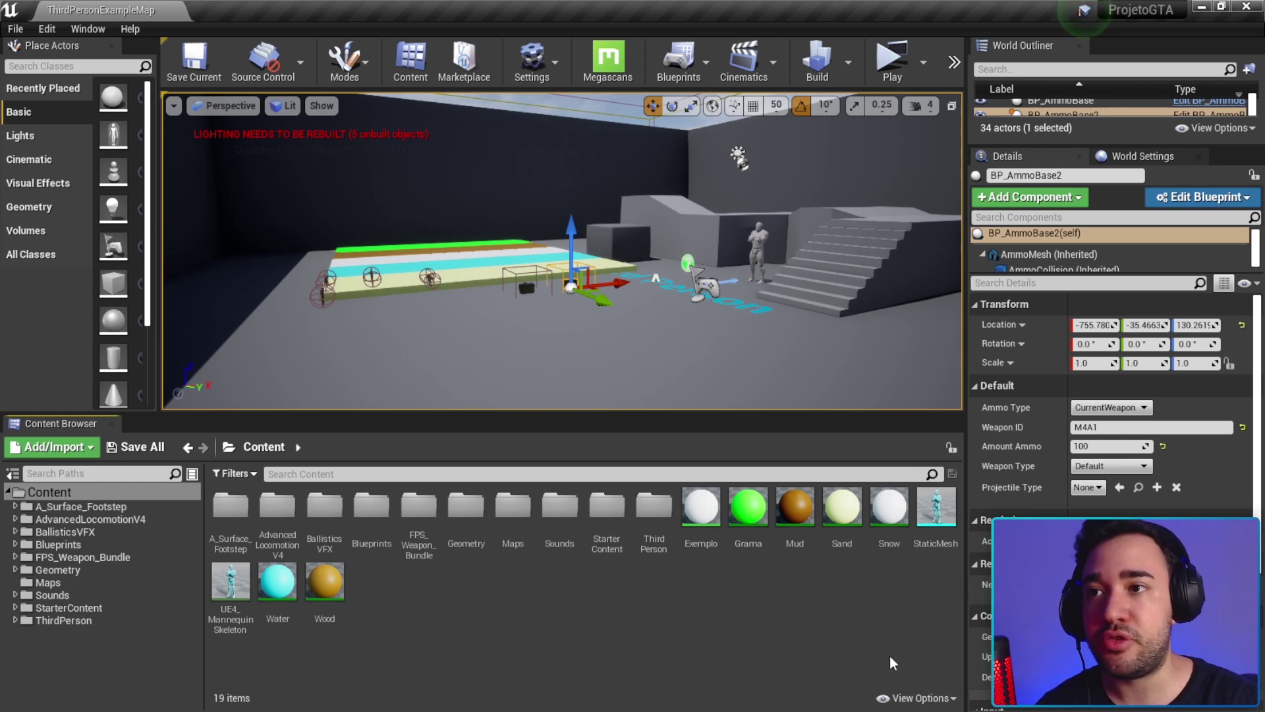
Start a test play, move the character, and aim and fire the rifle at the dummy
click(894, 60)
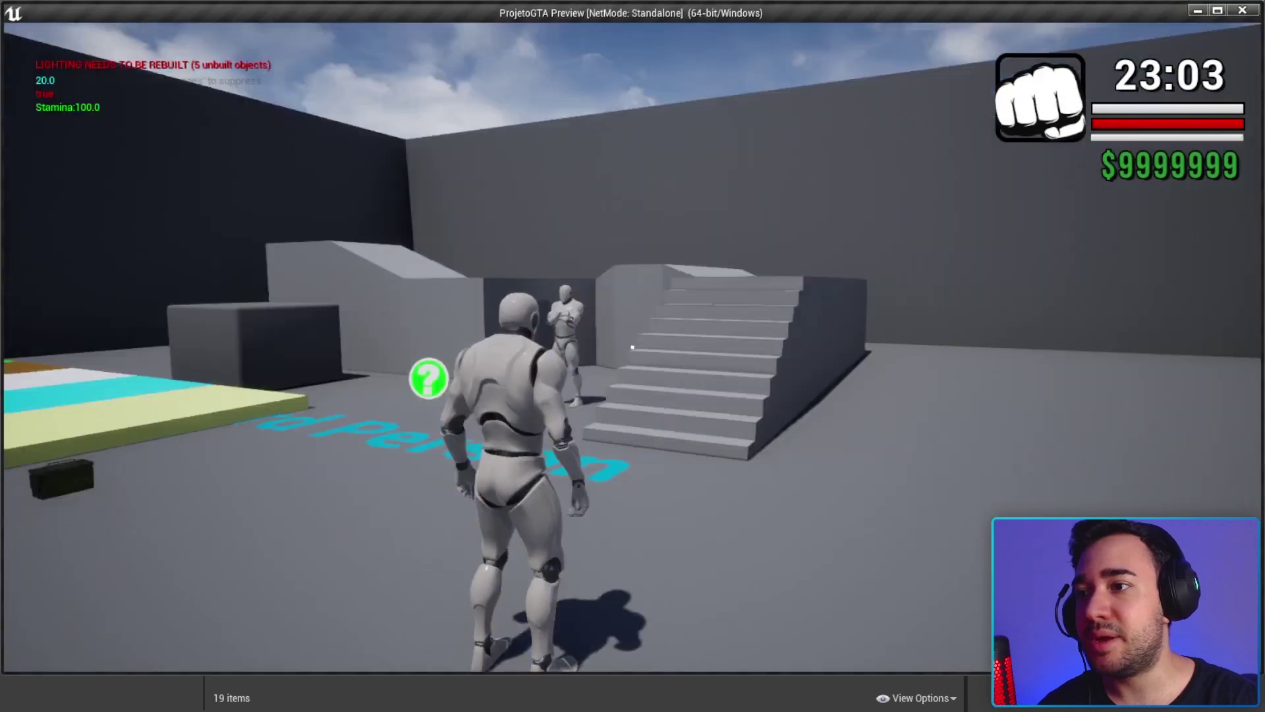
key(w)
key(w)
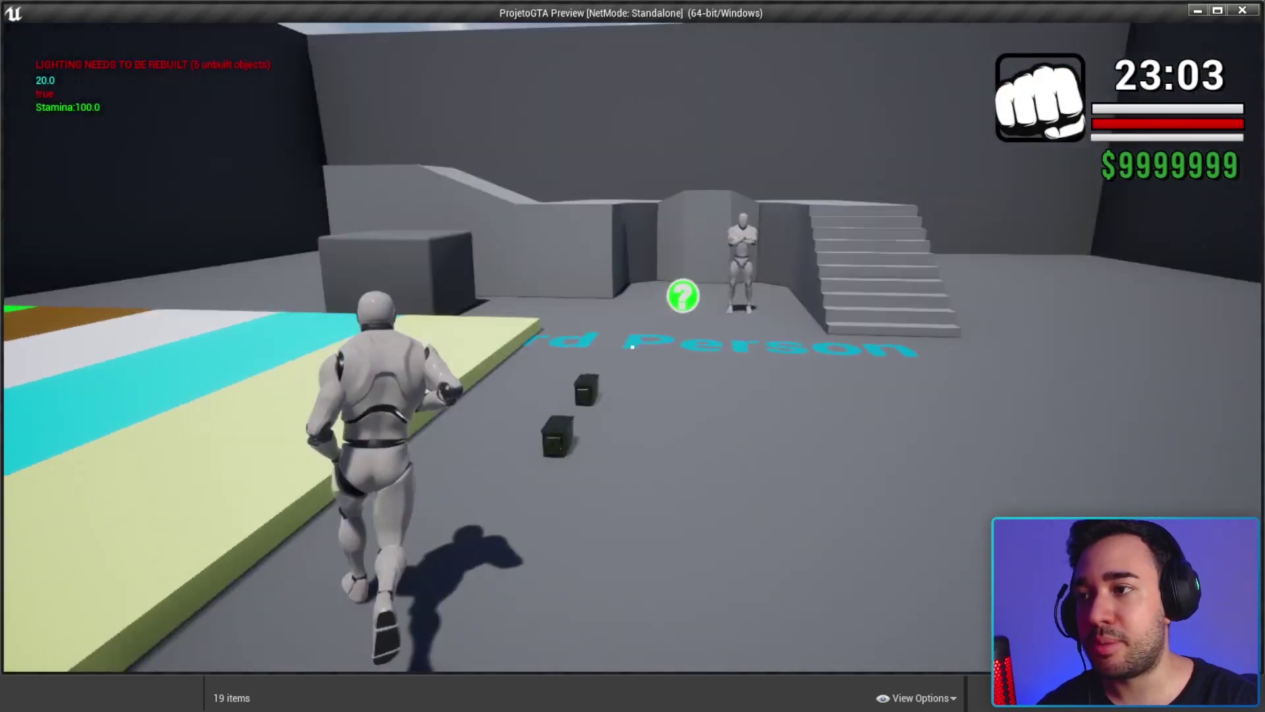
scroll(632, 346, down, 1)
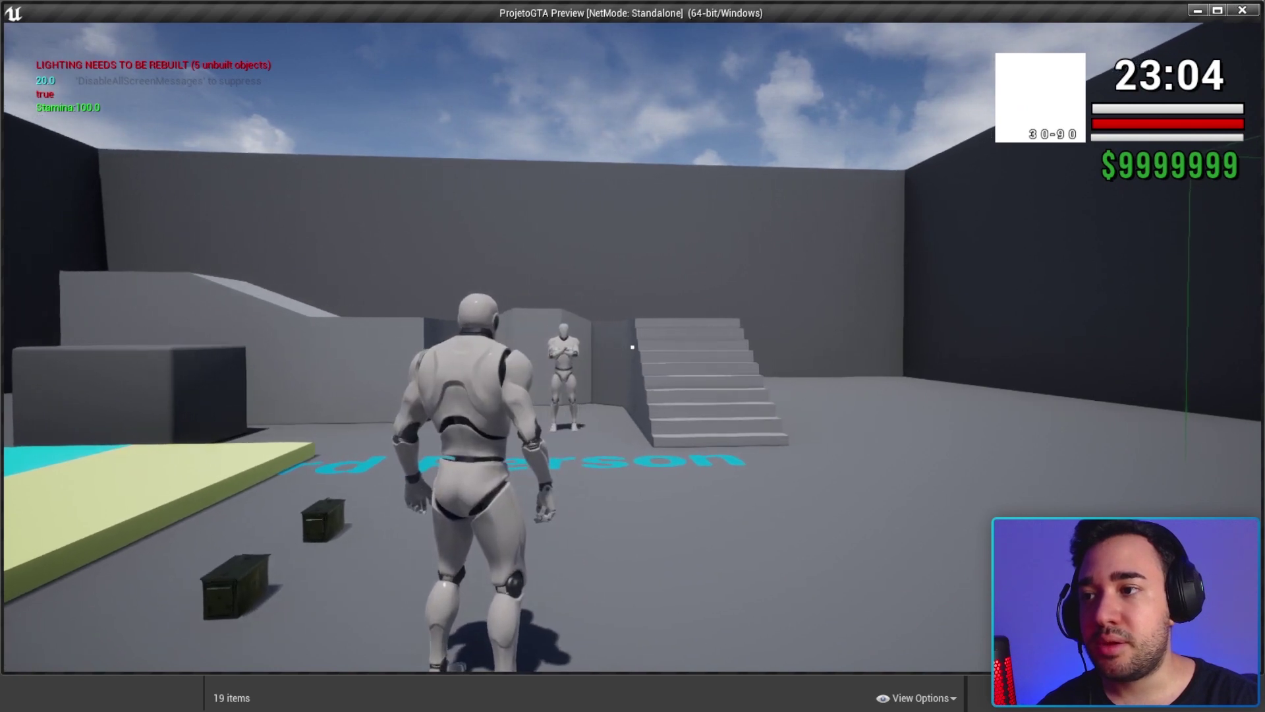
right_click(631, 347)
click(632, 347)
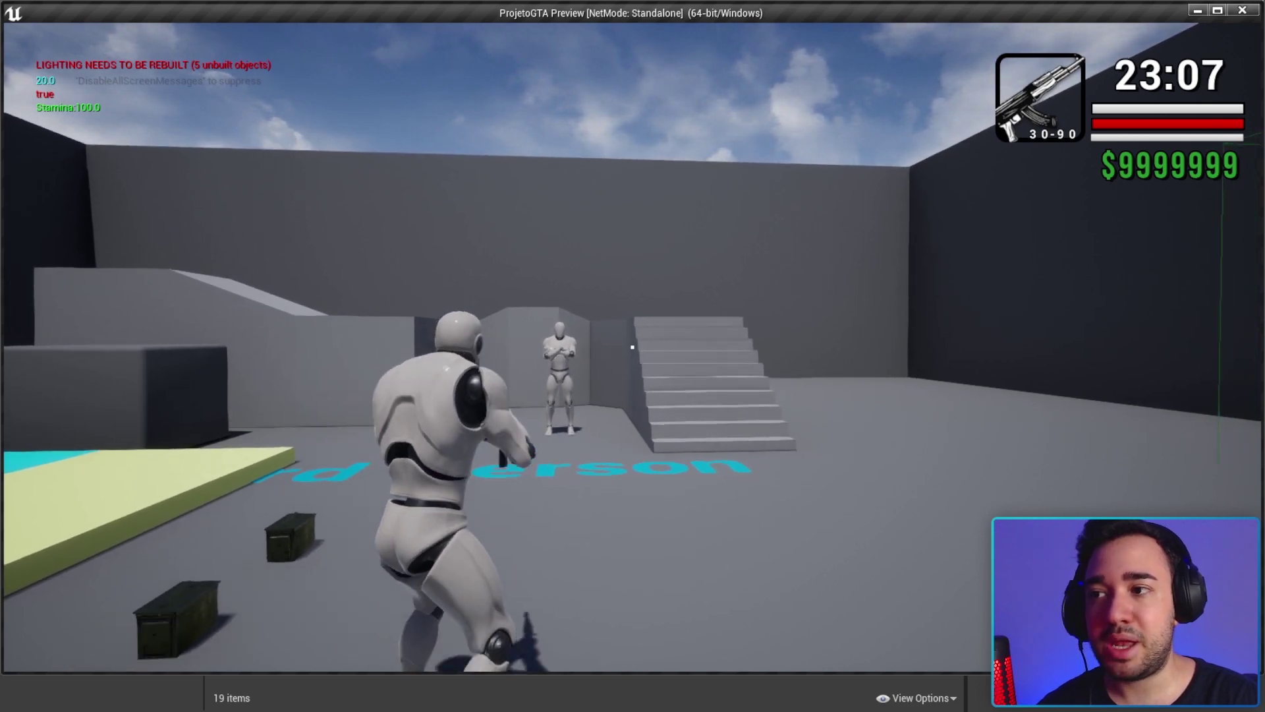
click(631, 346)
Walk the character around the dummy while aiming, then stop the test play
key(w)
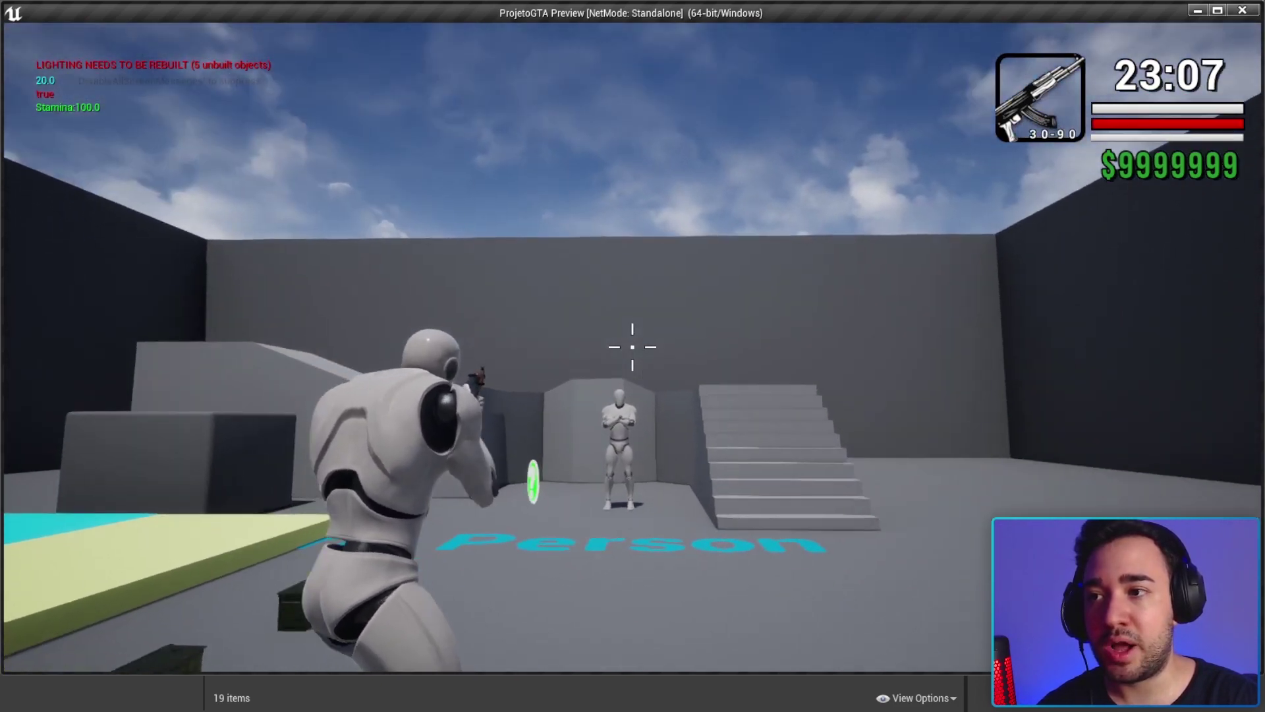
key(a)
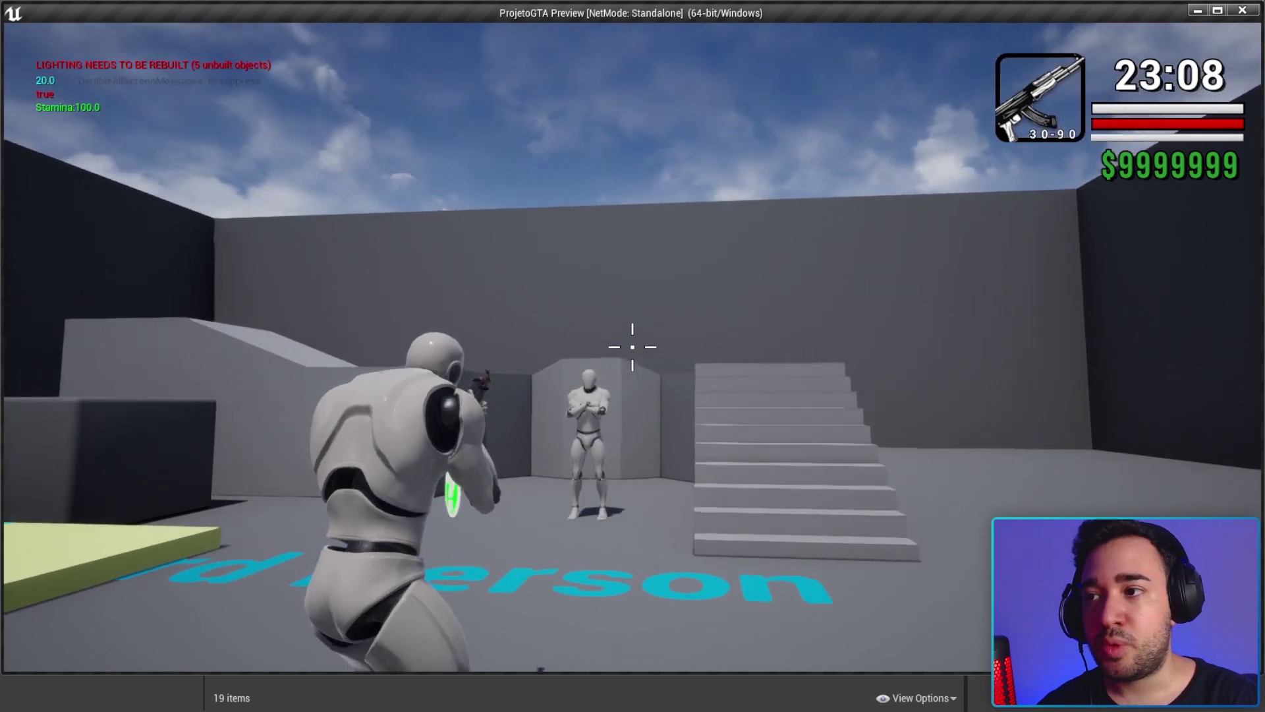
key(w)
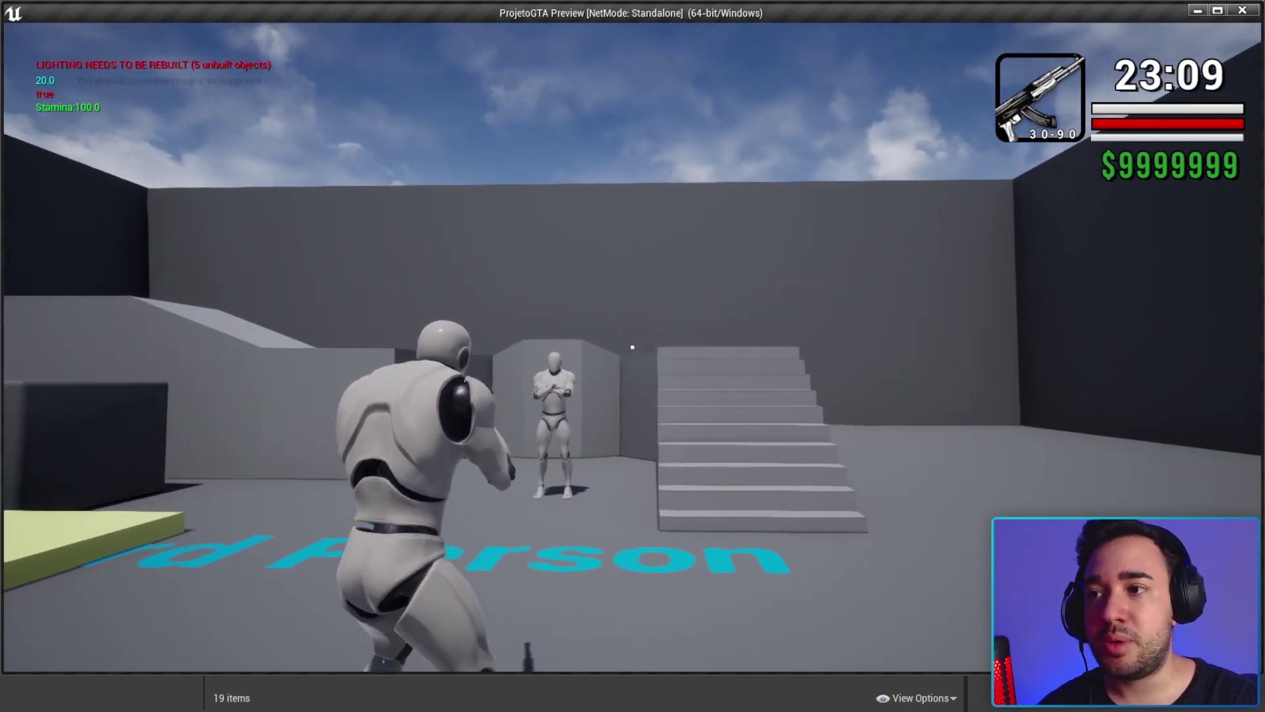
right_drag(632, 347, 632, 347)
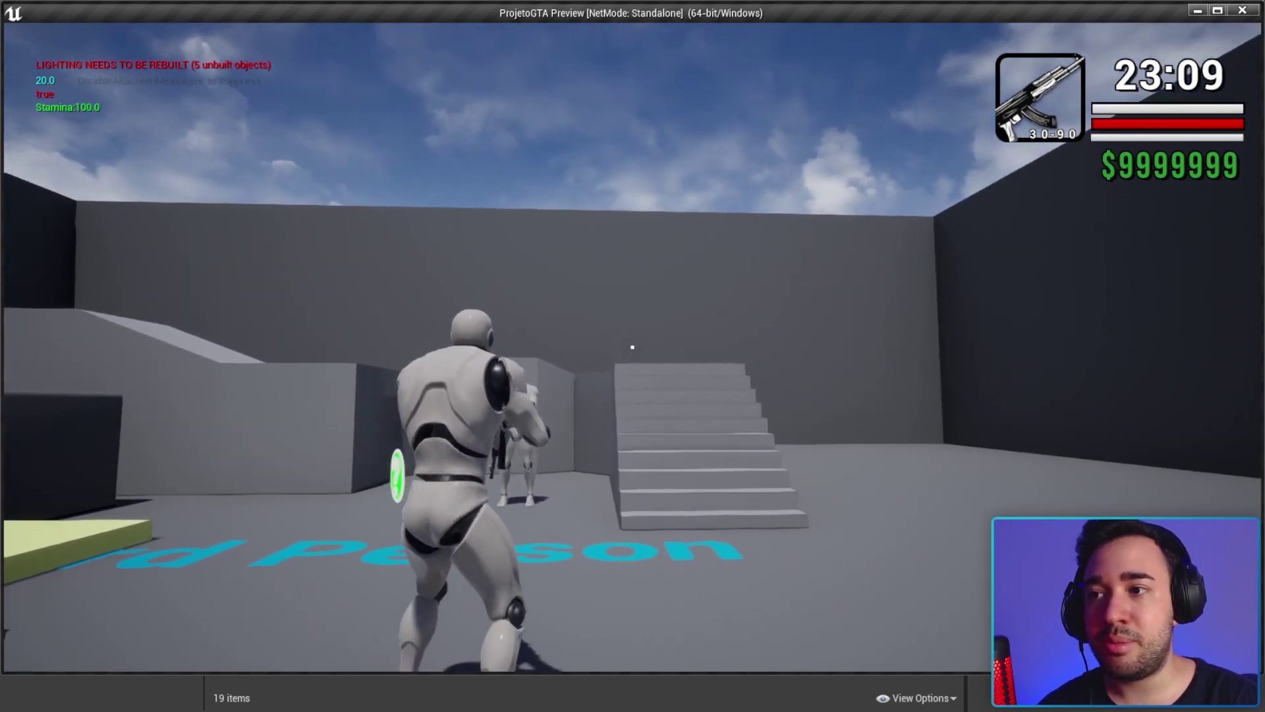
key(w)
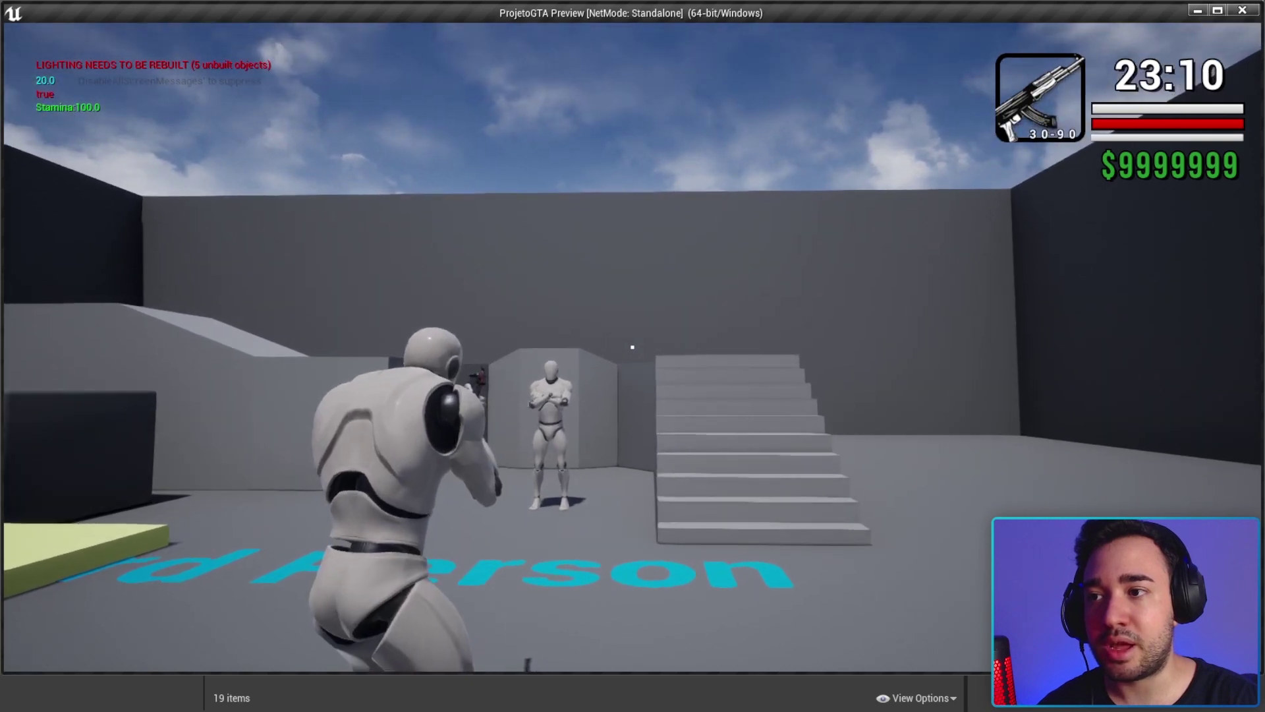
key(s)
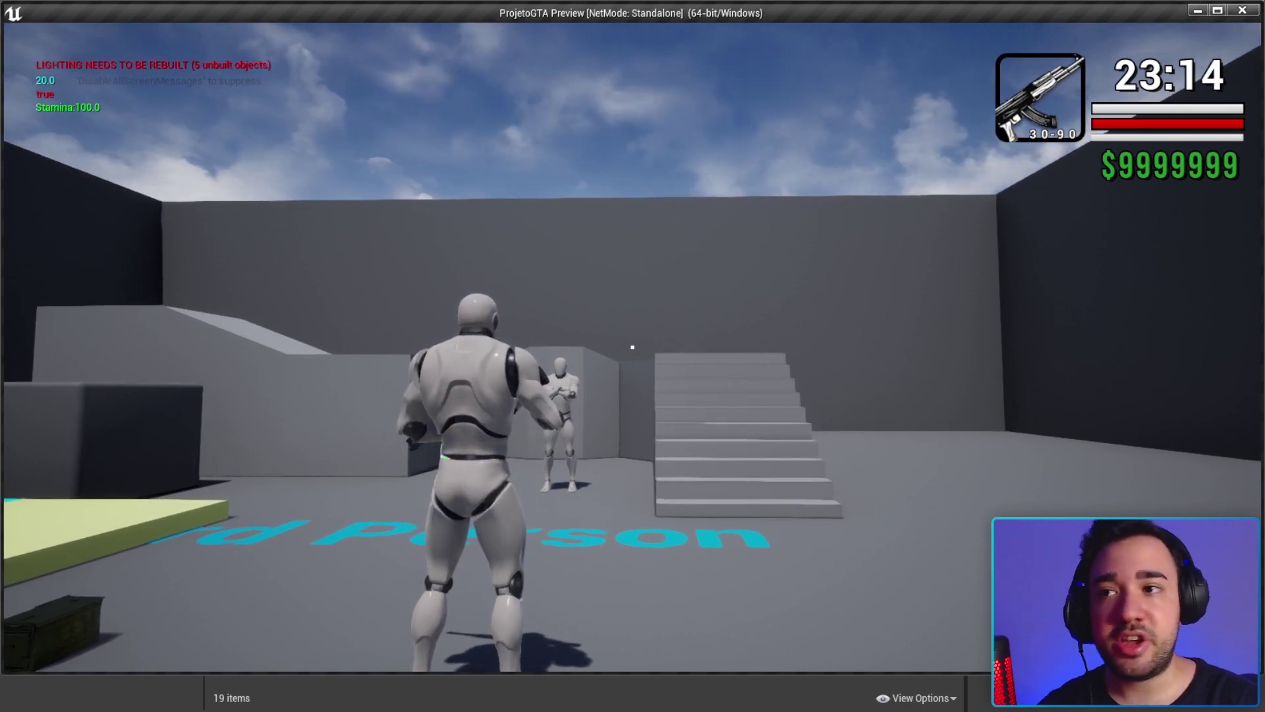
key(Escape)
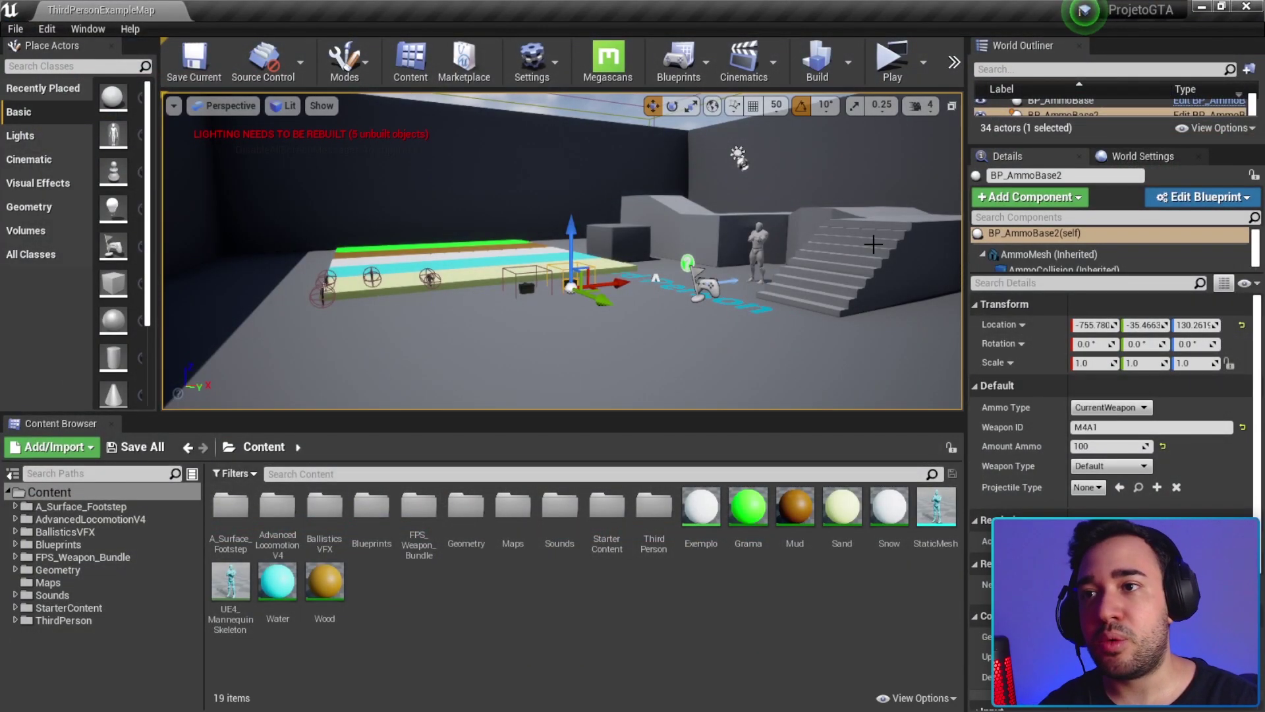
Open ALS_PlayerCameraBehavior from AdvancedLocomotionV4 > Blueprints > CameraSystem in the Content Browser
right_drag(873, 243, 832, 250)
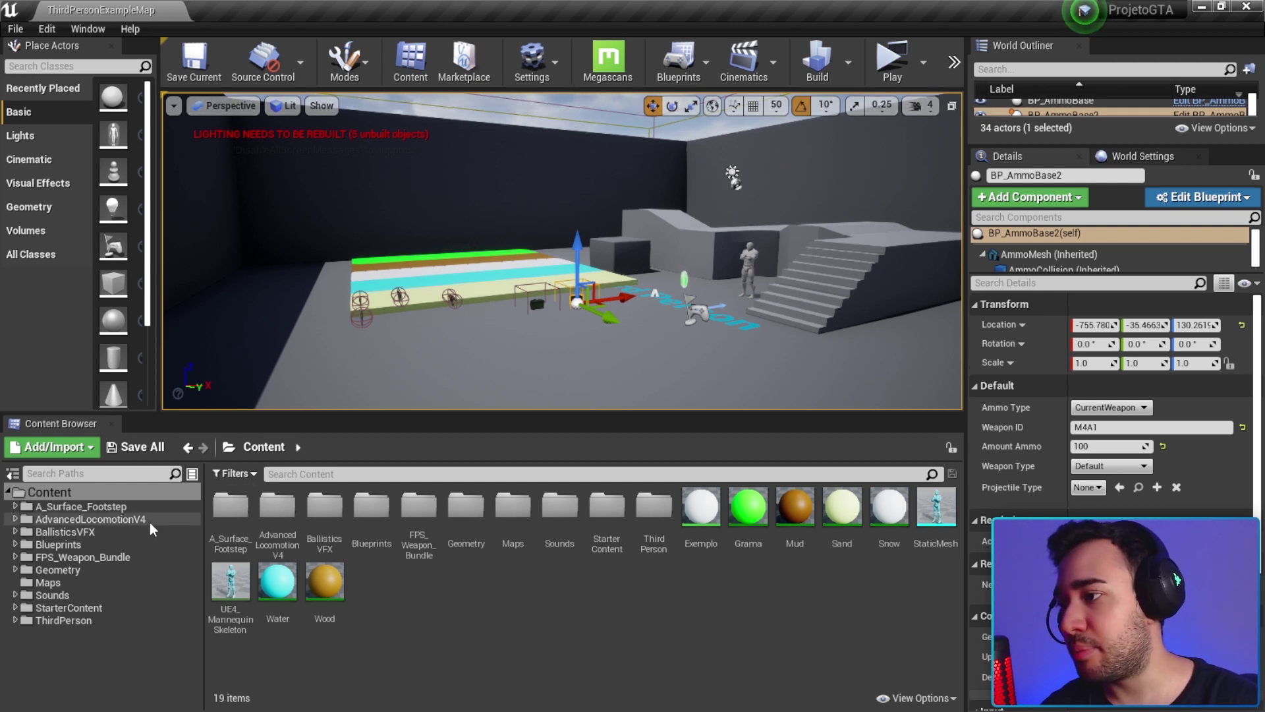
click(96, 517)
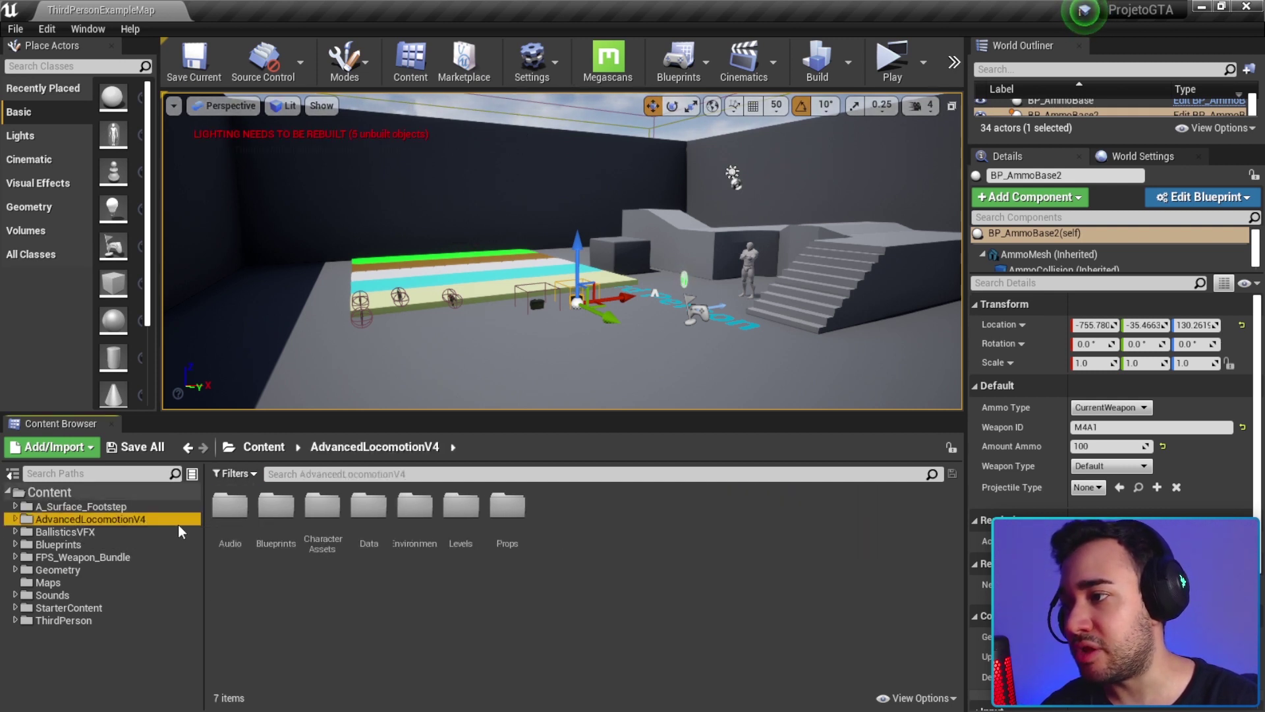
click(271, 520)
double_click(271, 525)
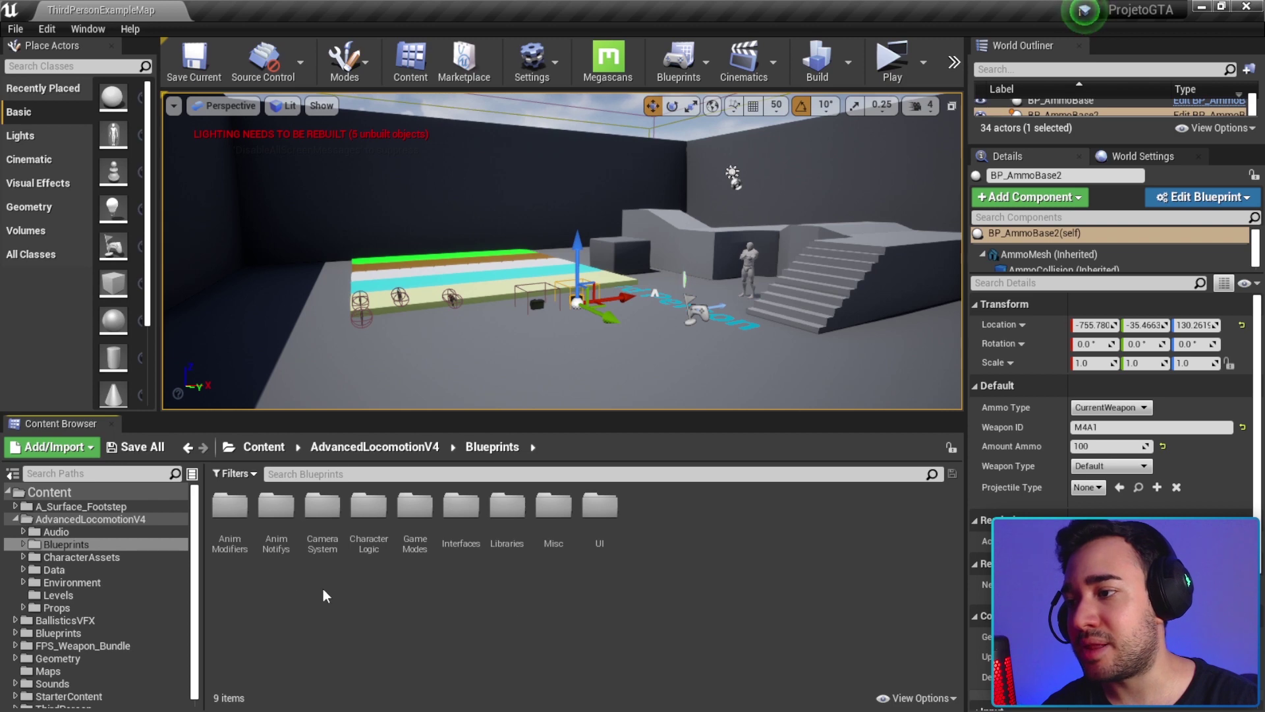
click(322, 506)
double_click(324, 506)
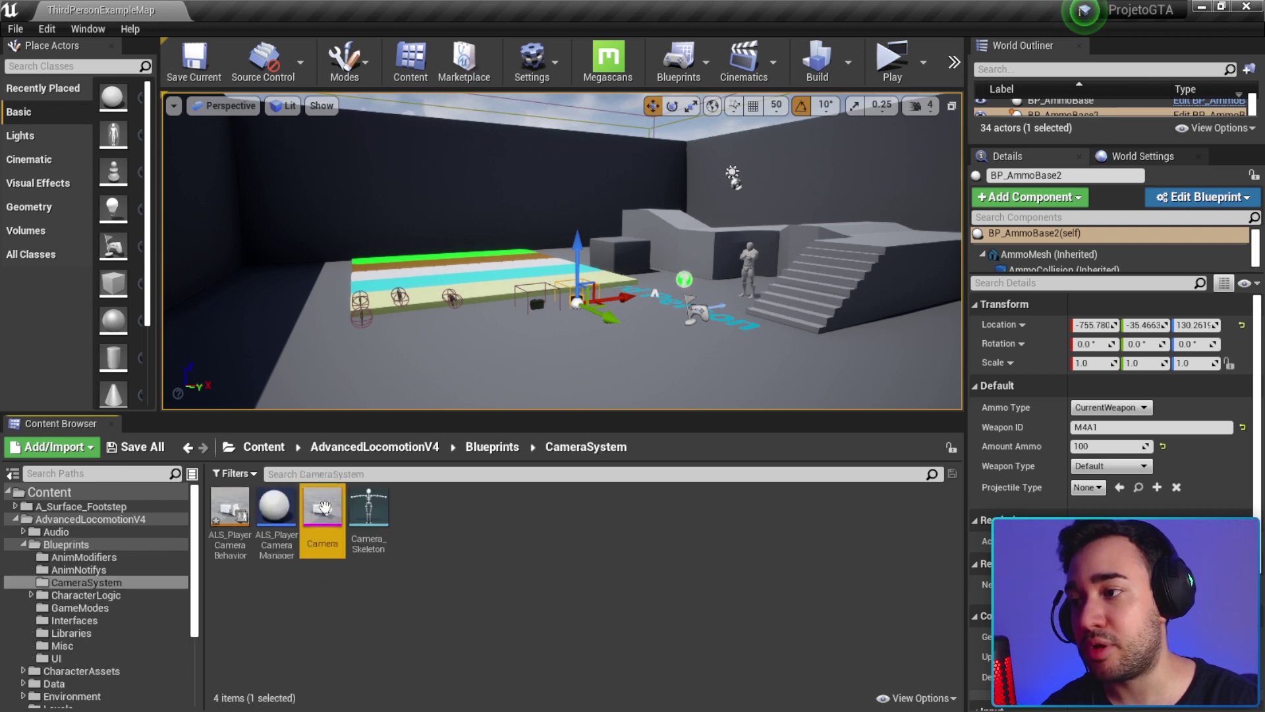
click(232, 507)
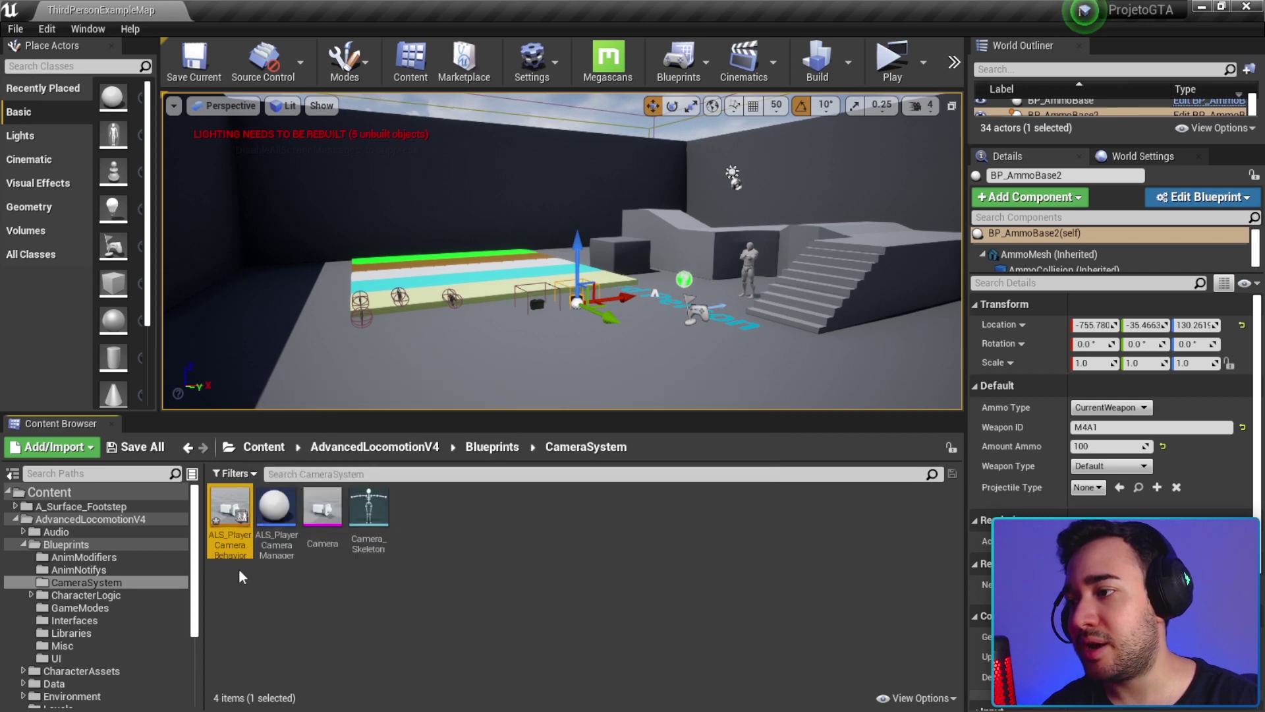
double_click(228, 518)
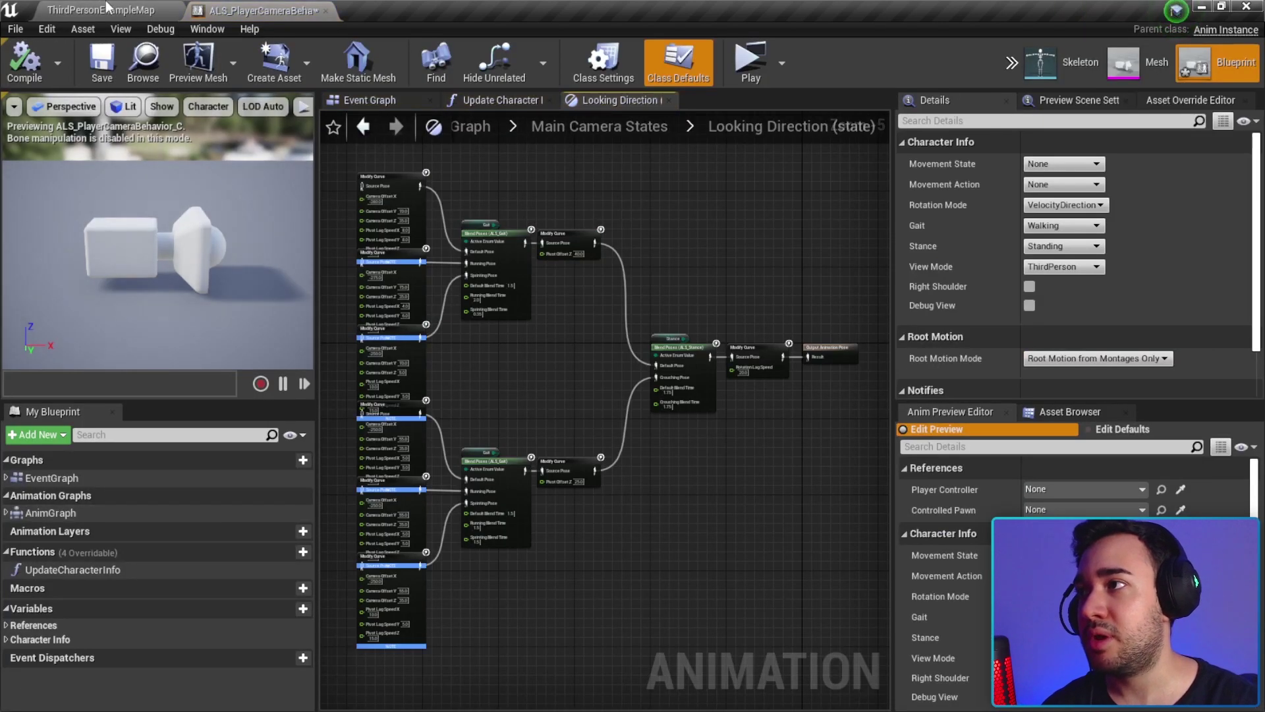
Return to the camera blueprint and look over the Looking Direction state's Modify Curve nodes
click(104, 10)
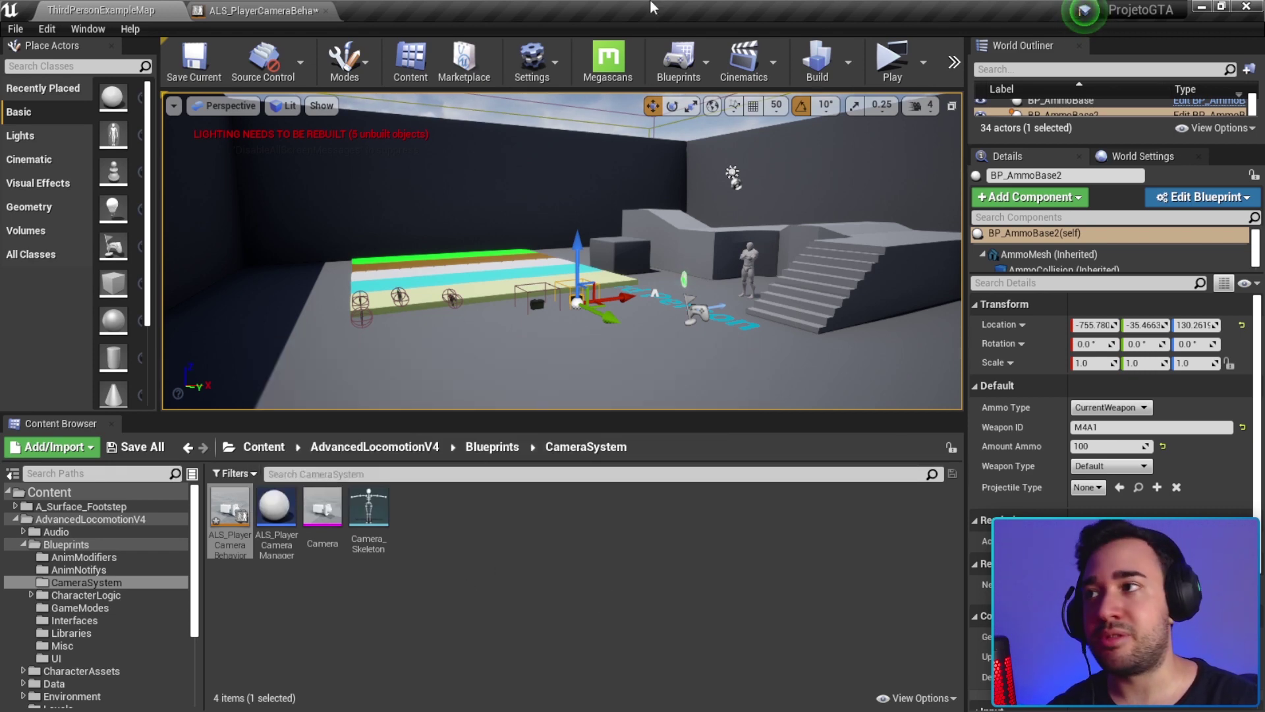
click(257, 10)
right_drag(558, 195, 598, 208)
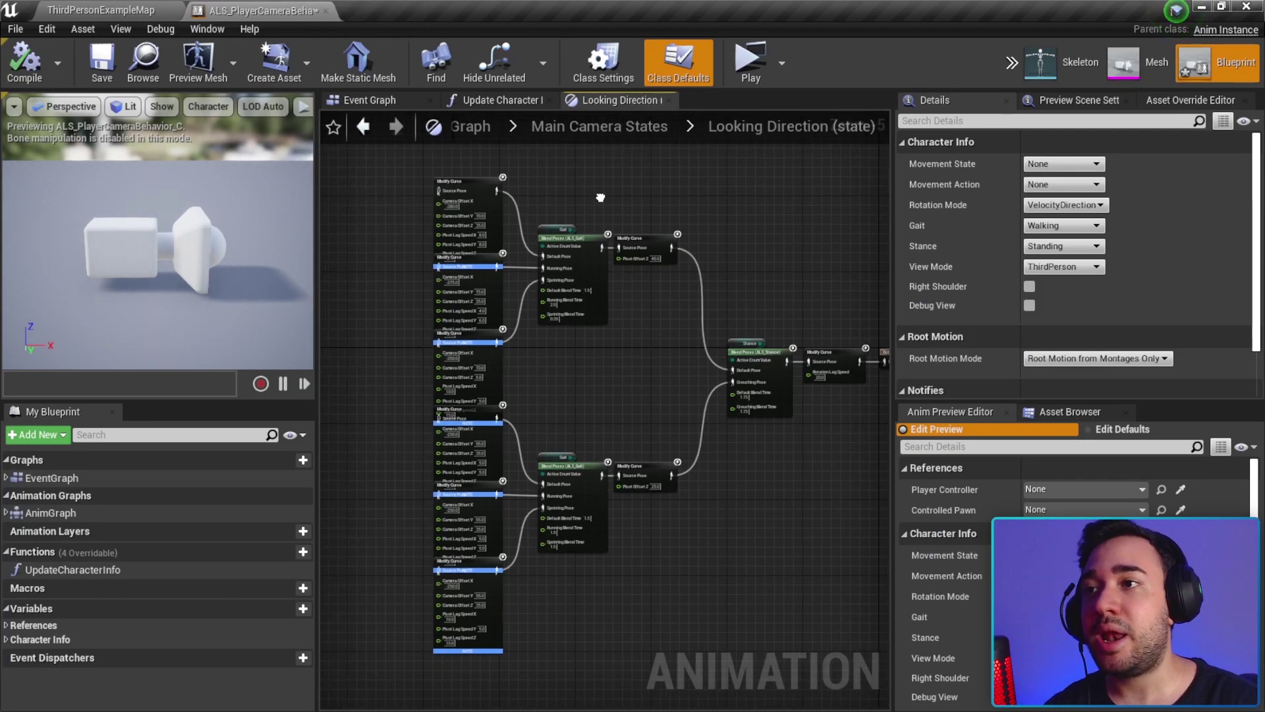
mouse_move(371, 207)
mouse_down()
mouse_move(644, 485)
mouse_move(852, 650)
mouse_up()
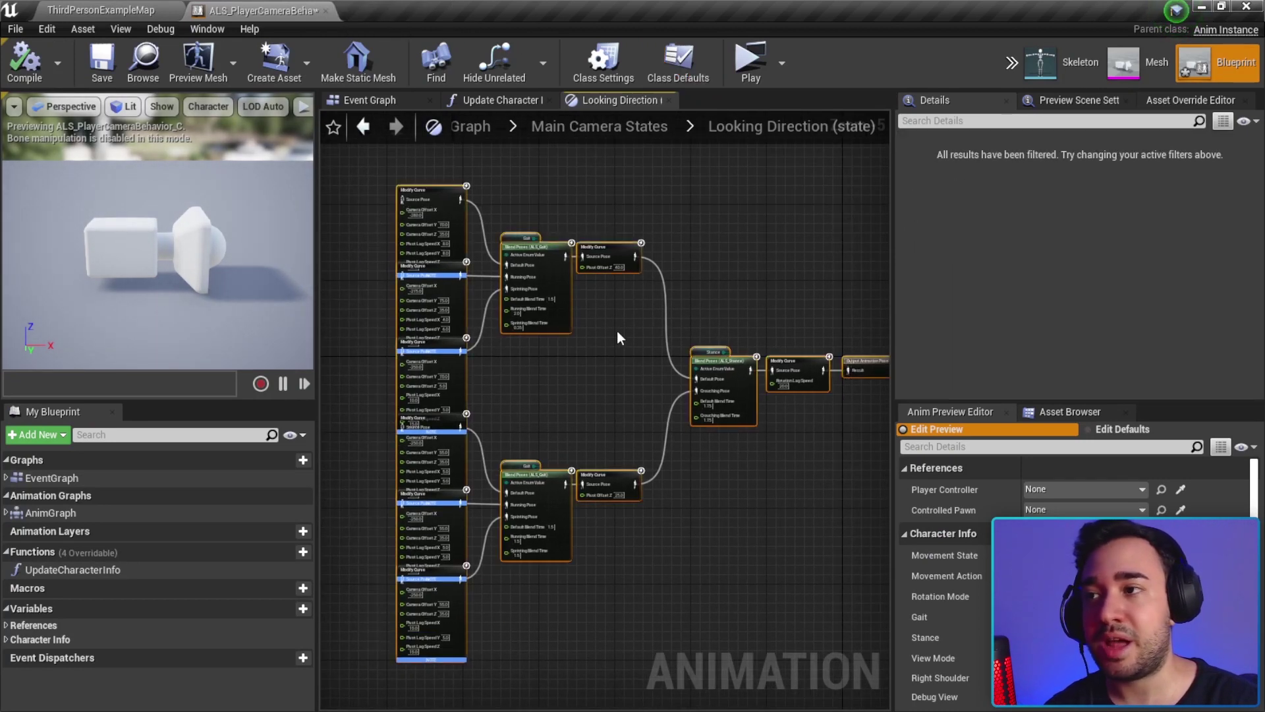
click(727, 227)
mouse_move(656, 176)
right_down()
mouse_move(690, 174)
mouse_move(645, 207)
right_up()
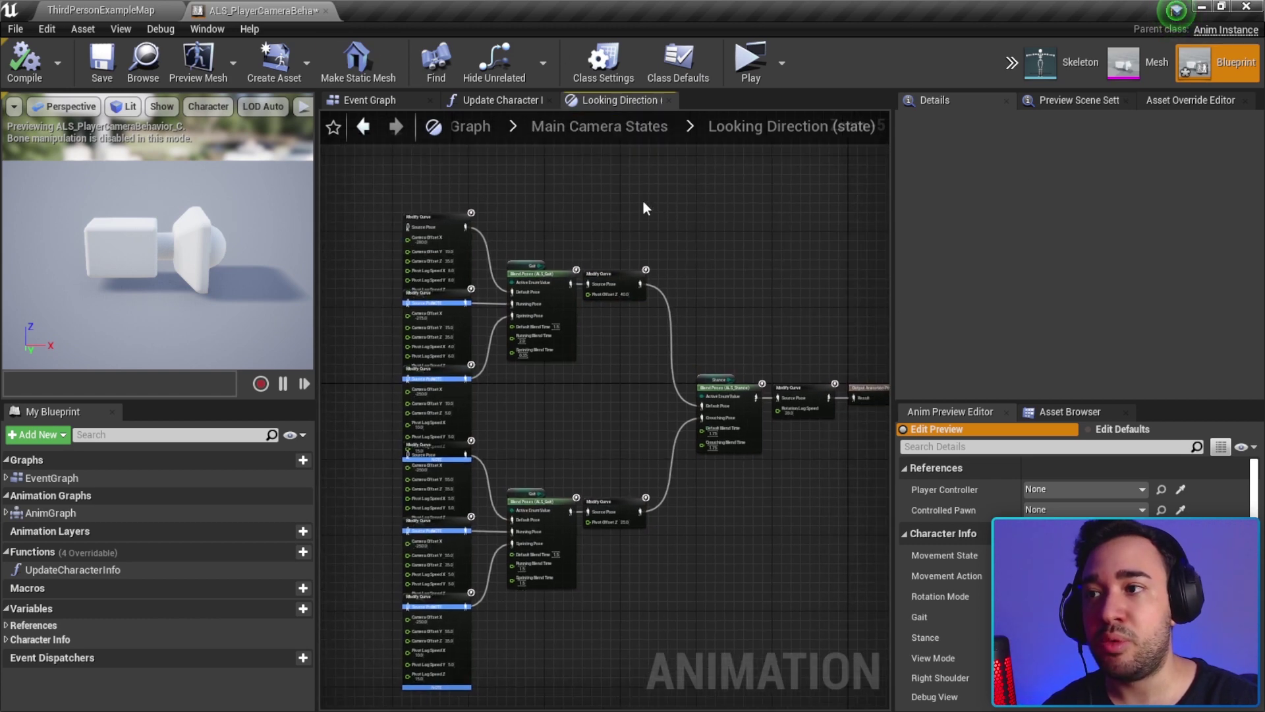
drag(396, 196, 856, 685)
right_drag(495, 195, 487, 332)
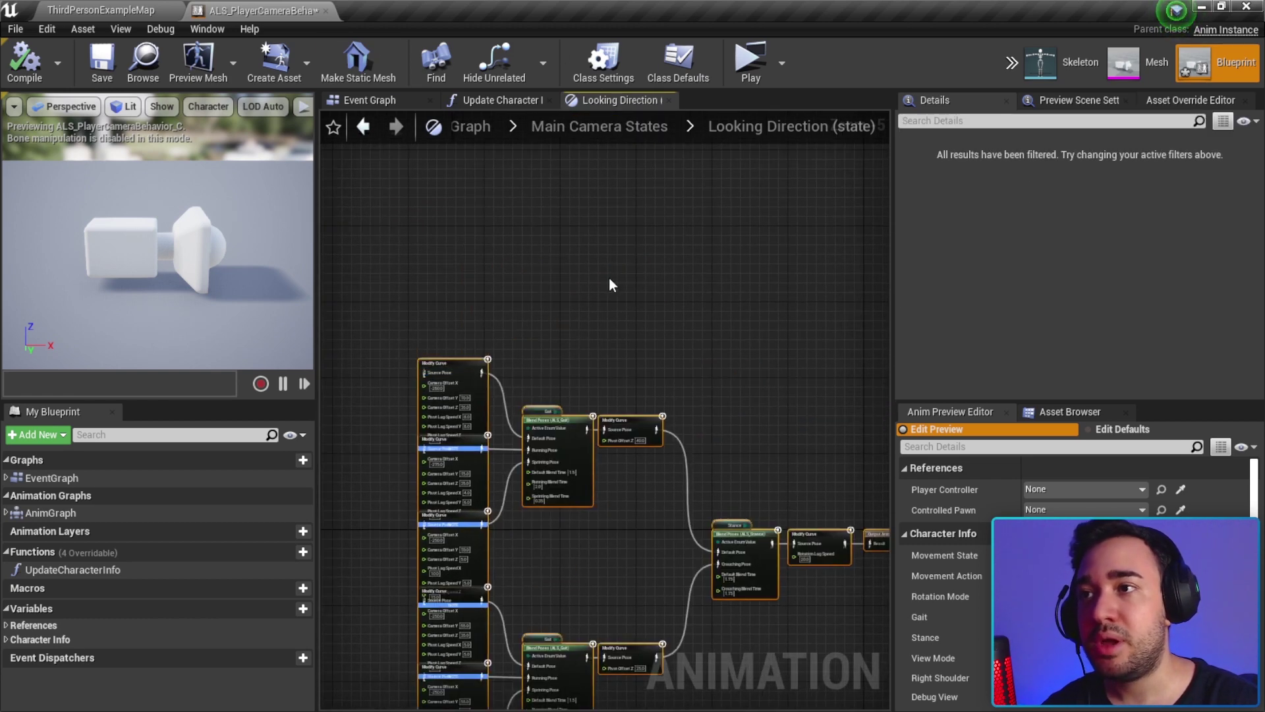
click(609, 278)
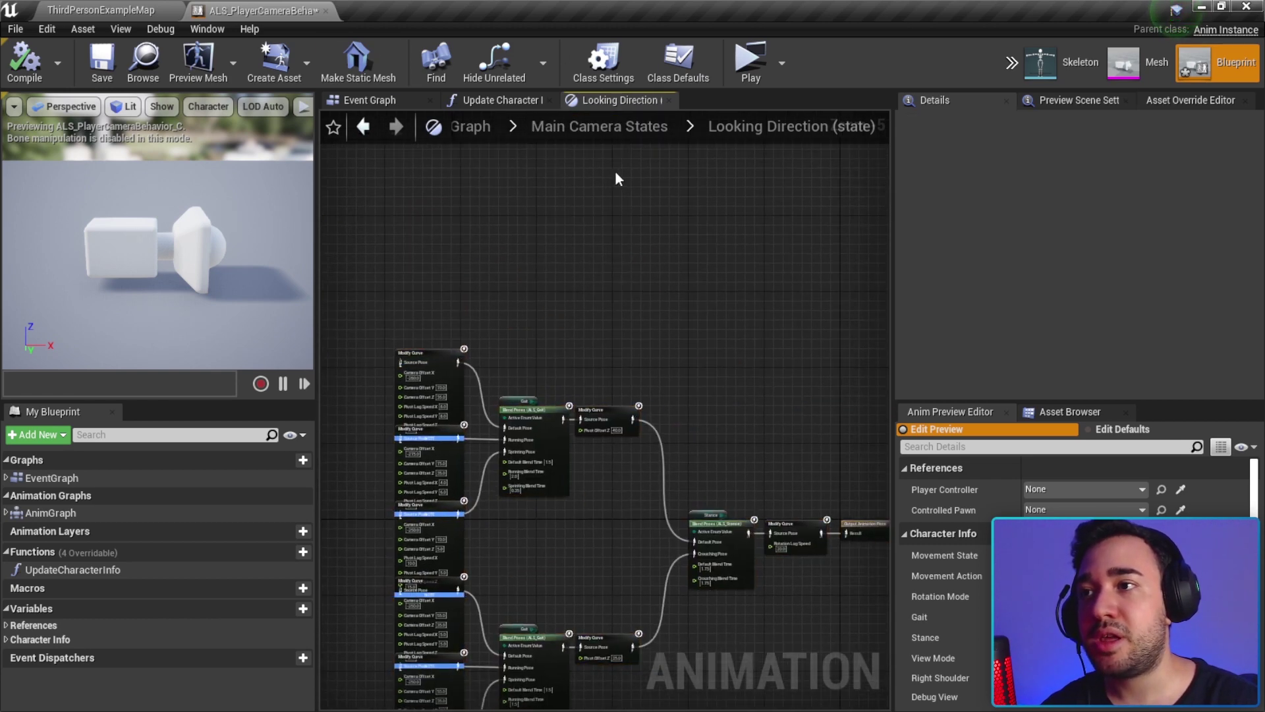
Go up to Main Camera States, collapse the side panels, and show the main AnimGraph
click(585, 133)
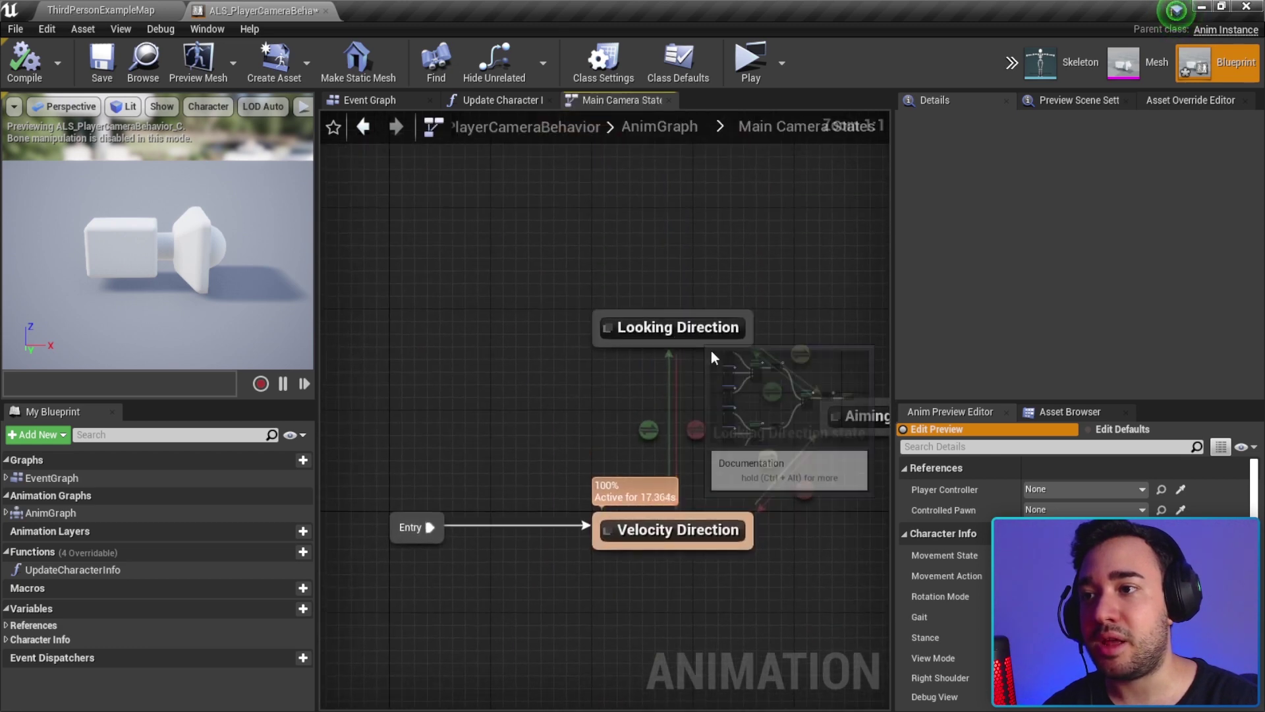
drag(891, 647, 1252, 462)
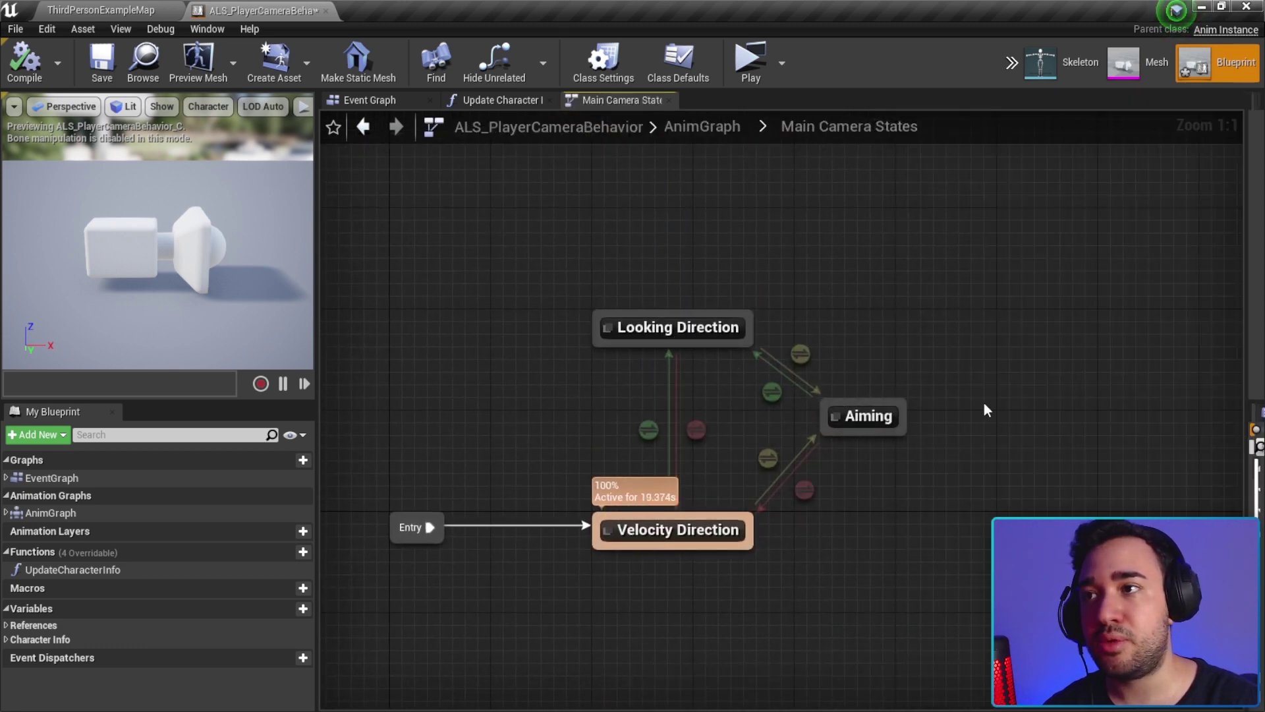
click(702, 132)
click(46, 512)
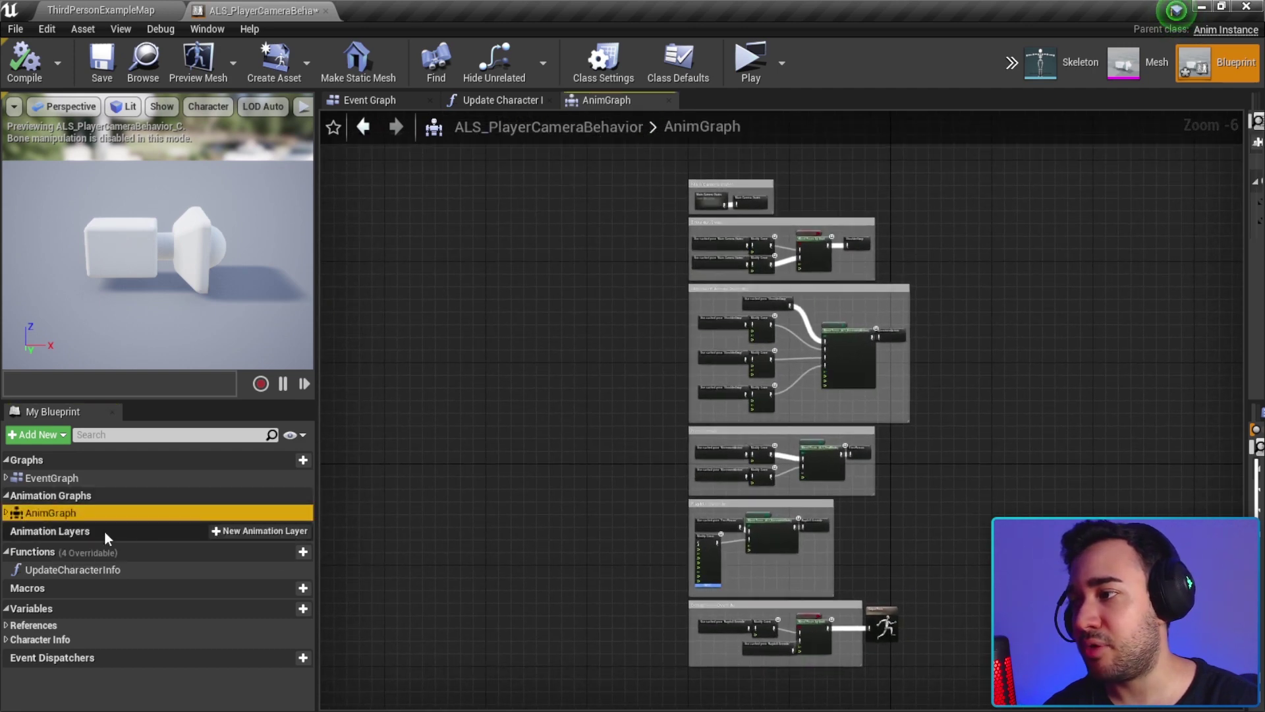
scroll(600, 273, up, 2)
right_drag(600, 274, 296, 372)
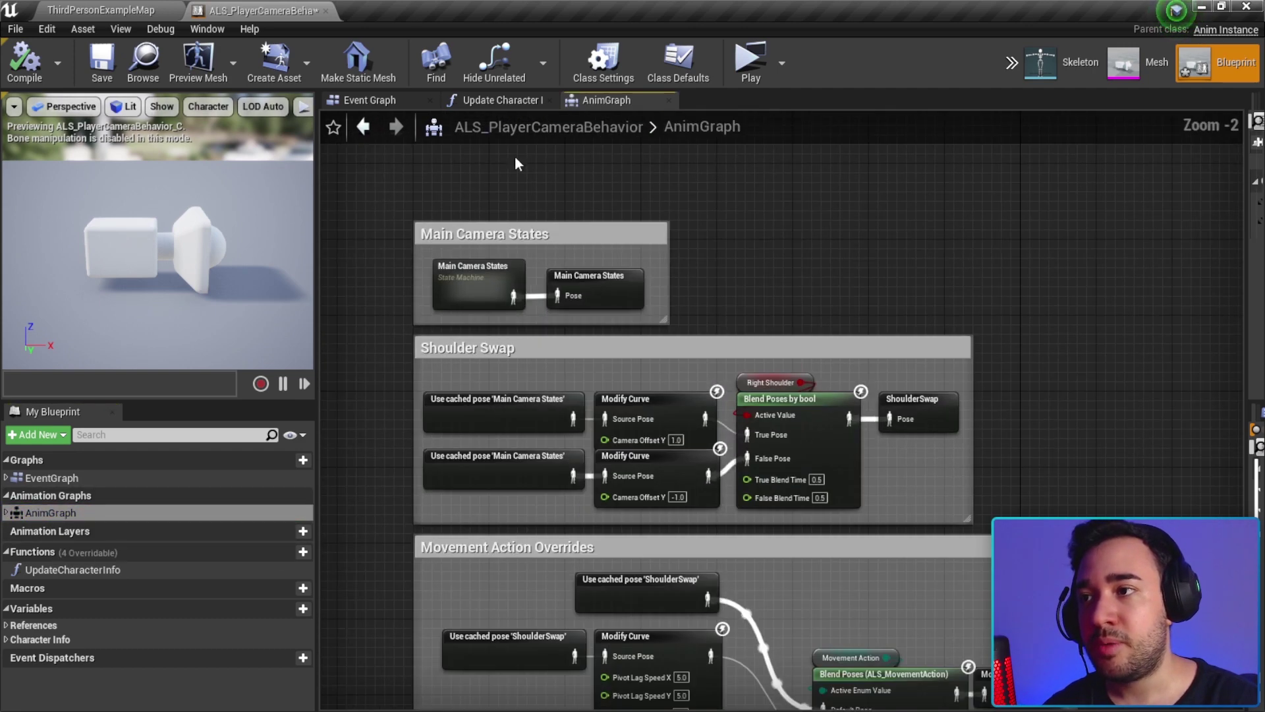
scroll(603, 284, up, 2)
mouse_move(701, 502)
right_down()
mouse_move(756, 675)
mouse_move(837, 330)
right_up()
scroll(691, 264, up, 2)
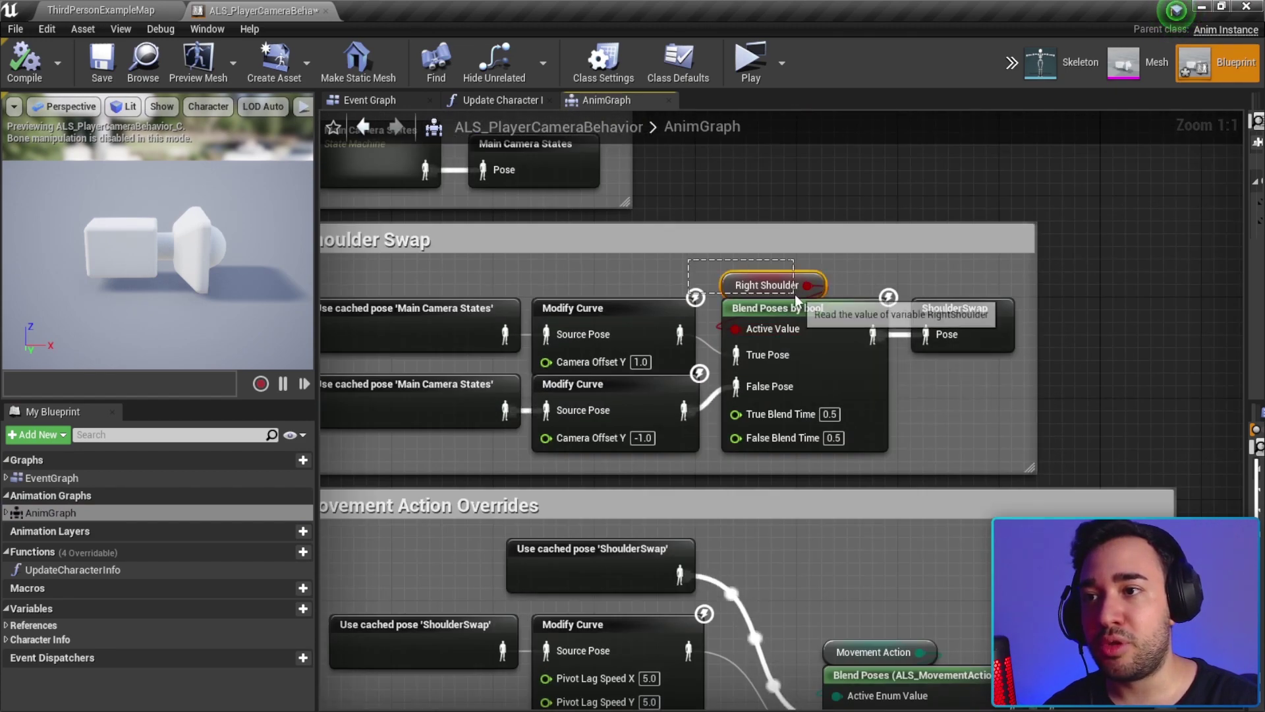
drag(748, 443, 337, 278)
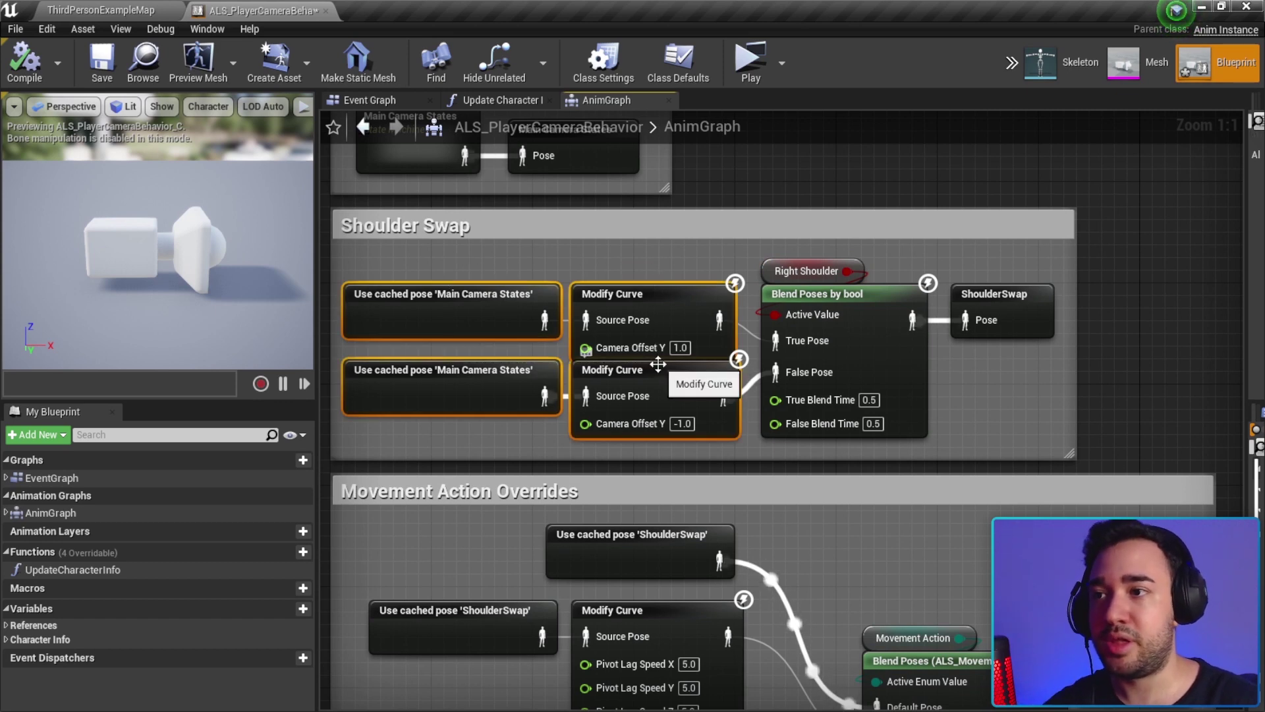
scroll(574, 329, down, 3)
scroll(507, 376, down, 3)
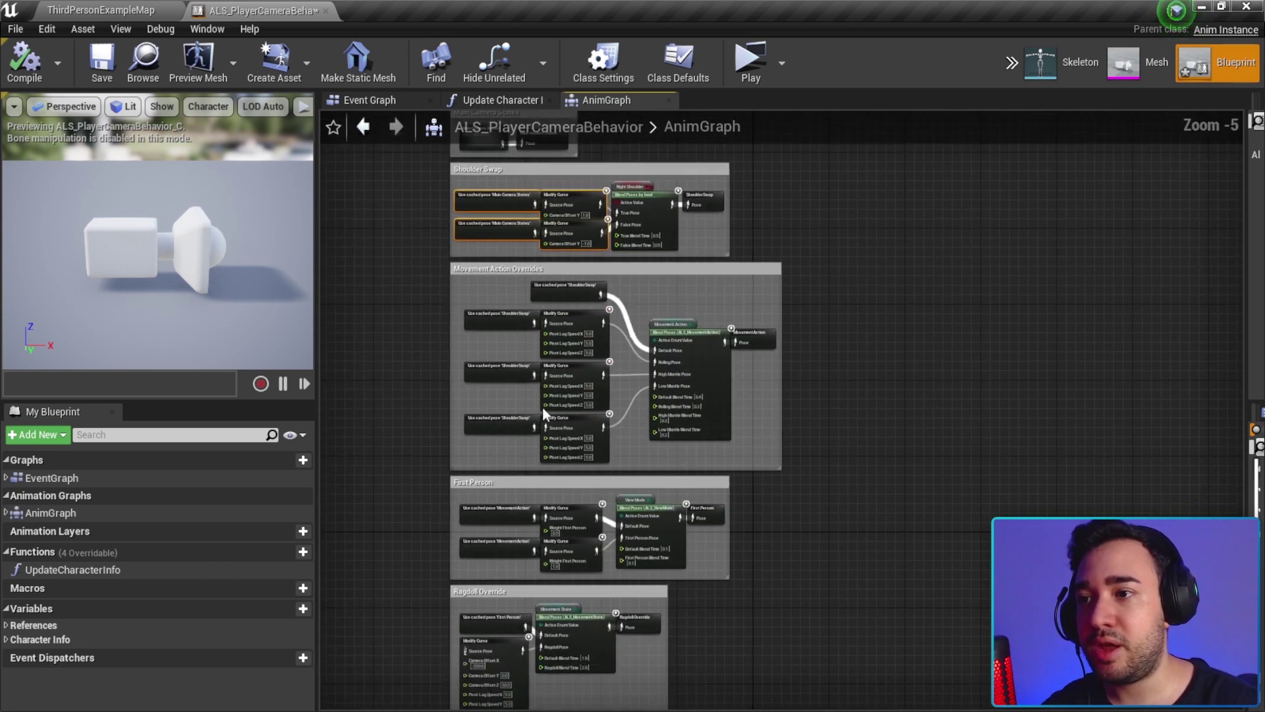
scroll(632, 375, up, 2)
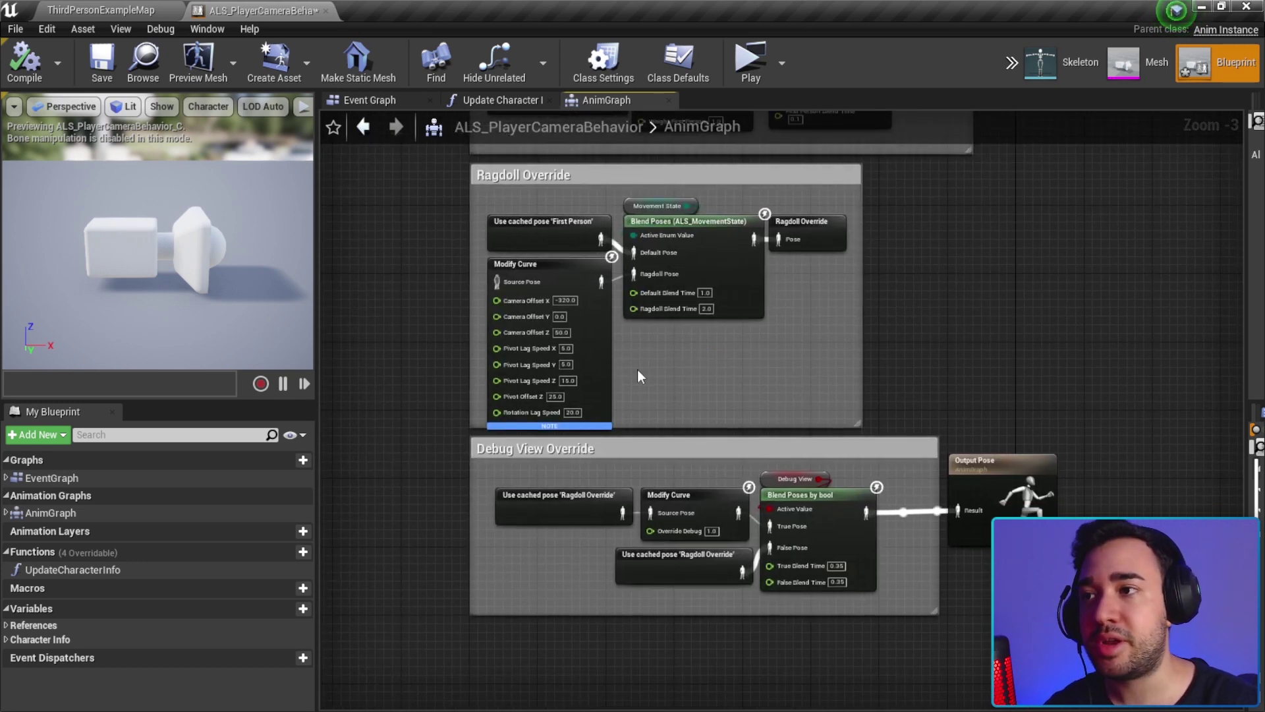
scroll(638, 377, down, 1)
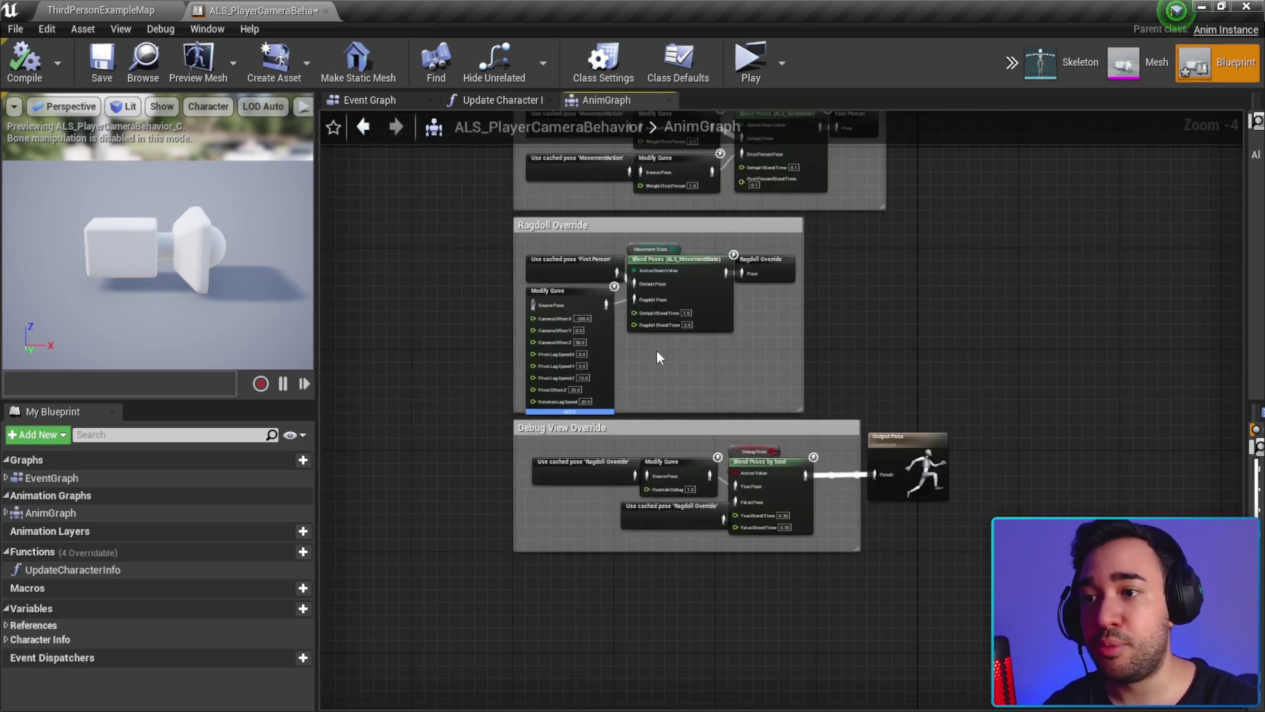
mouse_move(656, 350)
right_down()
mouse_move(723, 422)
mouse_move(717, 634)
right_up()
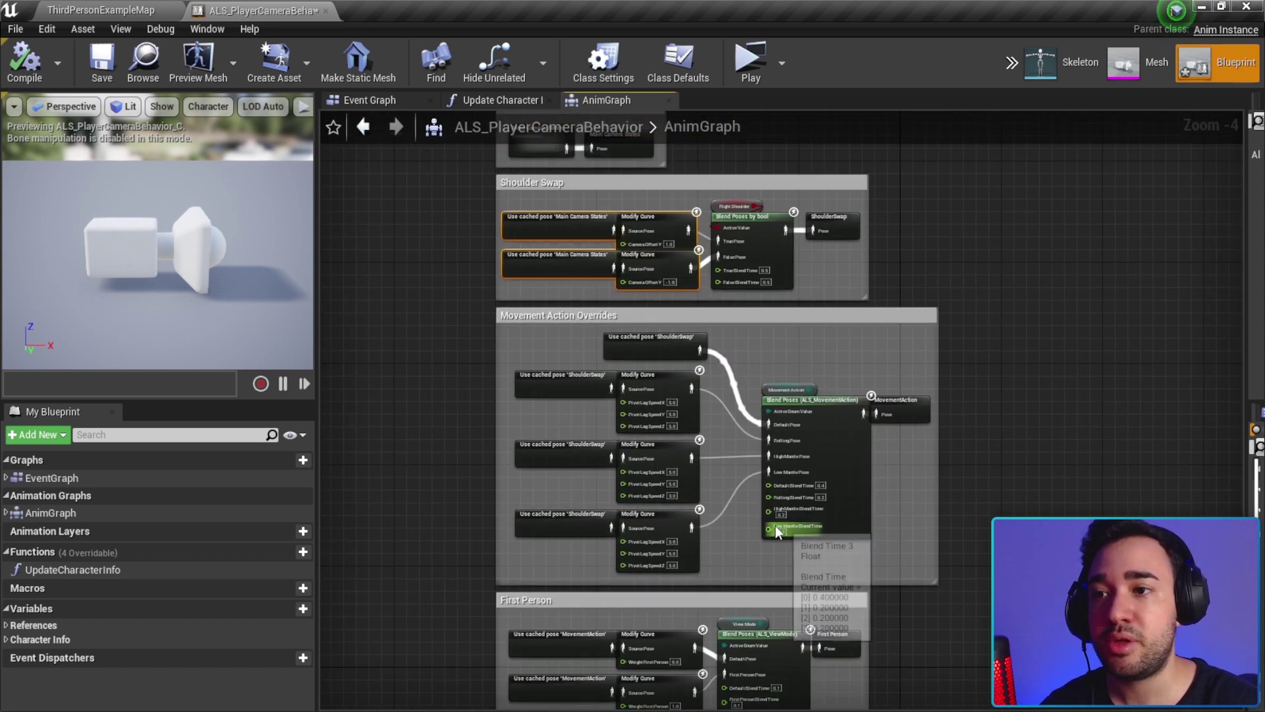
scroll(1053, 398, up, 1)
scroll(1053, 313, up, 2)
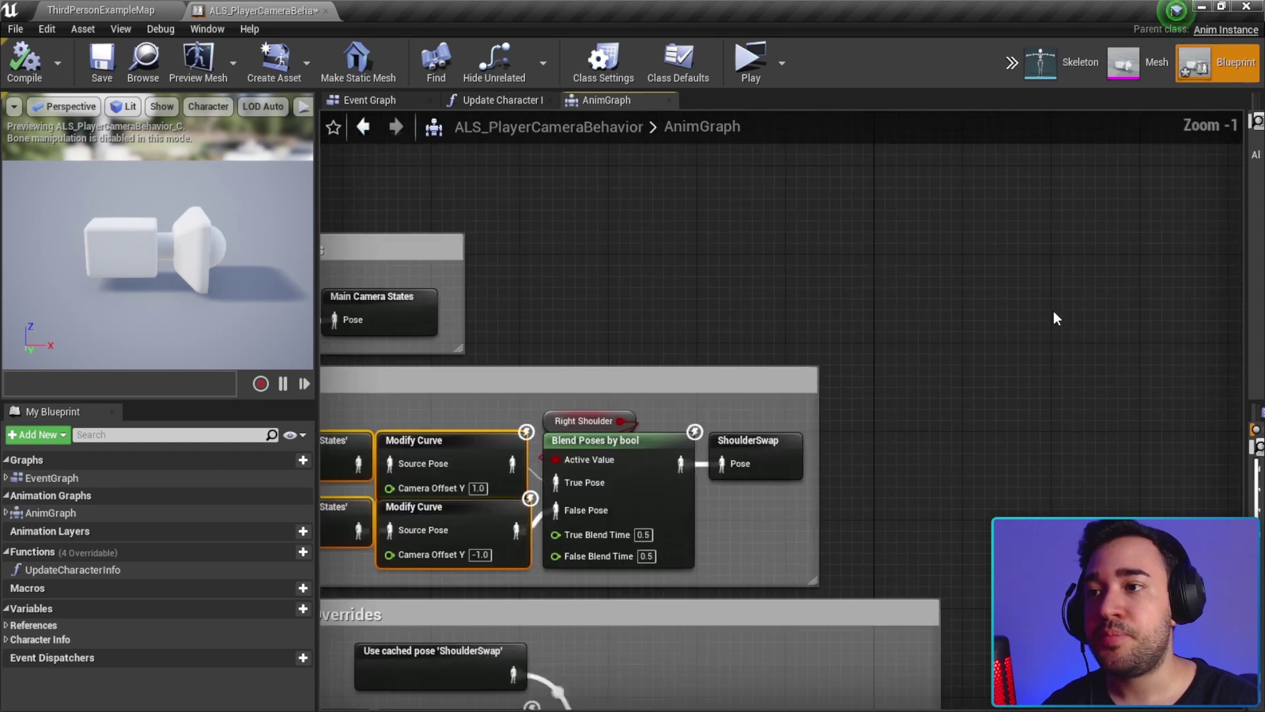
scroll(1014, 288, down, 2)
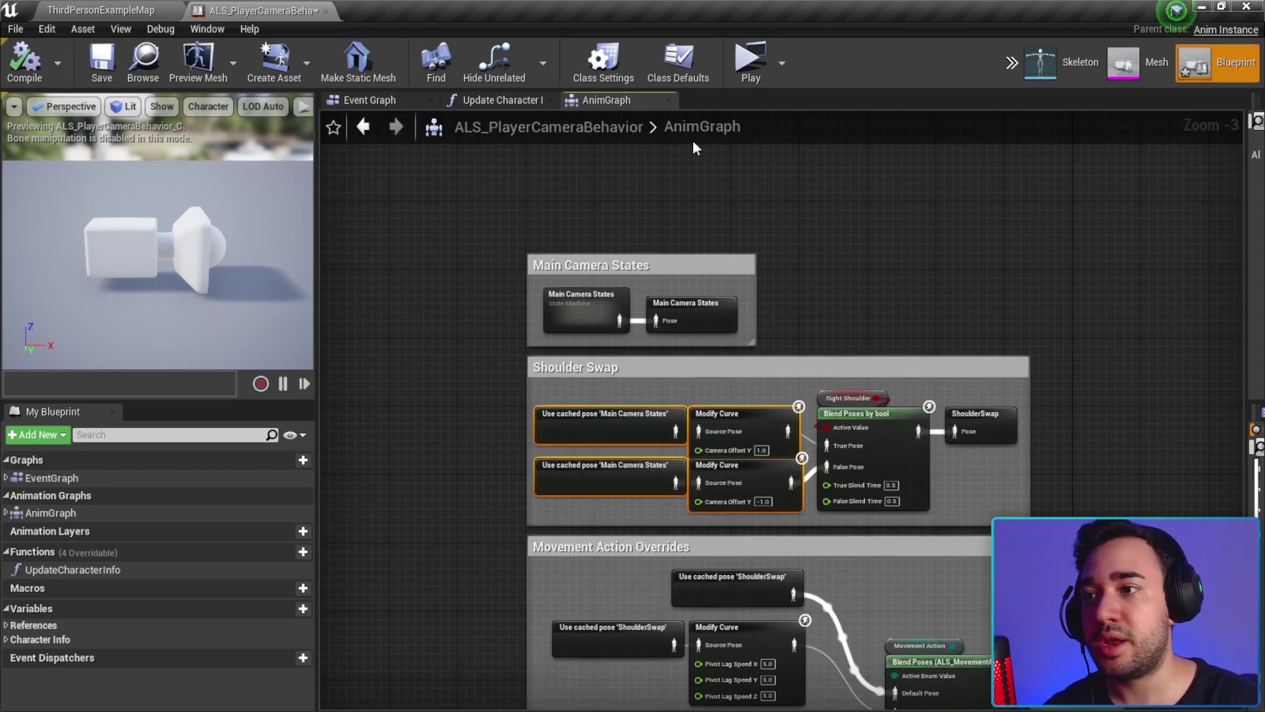
scroll(529, 224, up, 1)
scroll(583, 215, up, 1)
scroll(514, 277, up, 1)
click(510, 285)
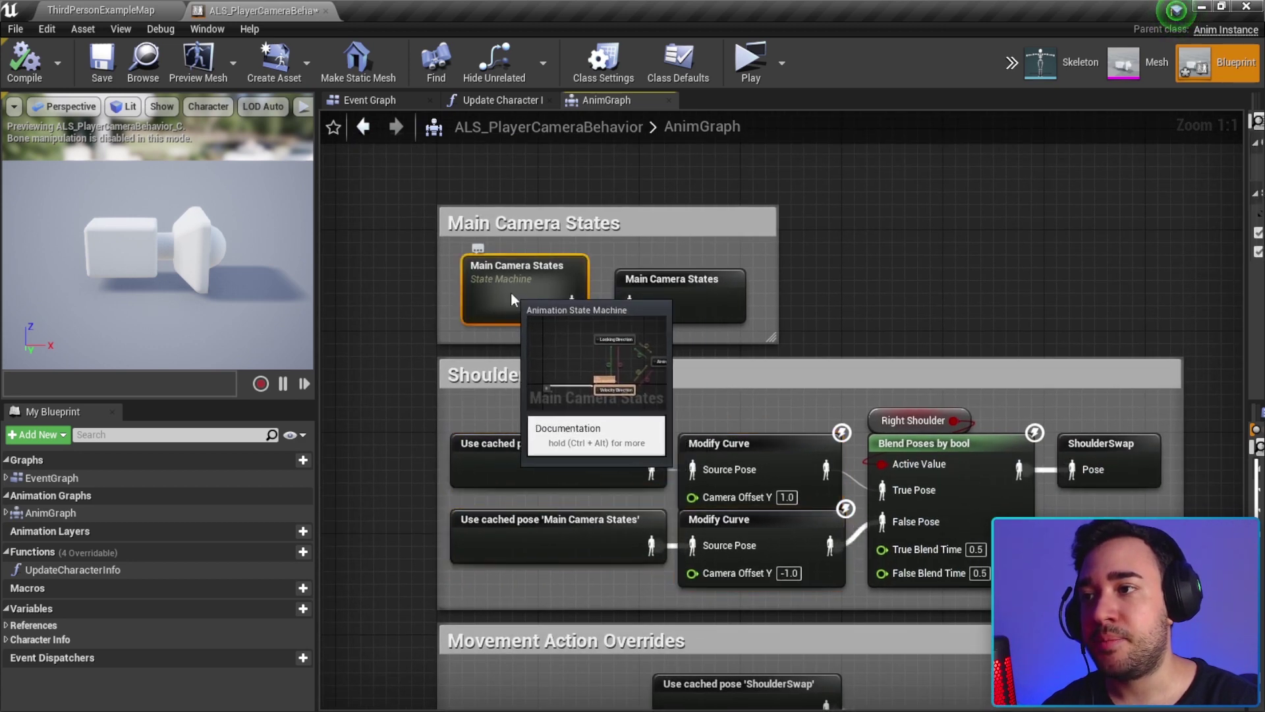
Open Main Camera States, select its Looking Direction and Aiming states, then enter the Aiming state
double_click(512, 298)
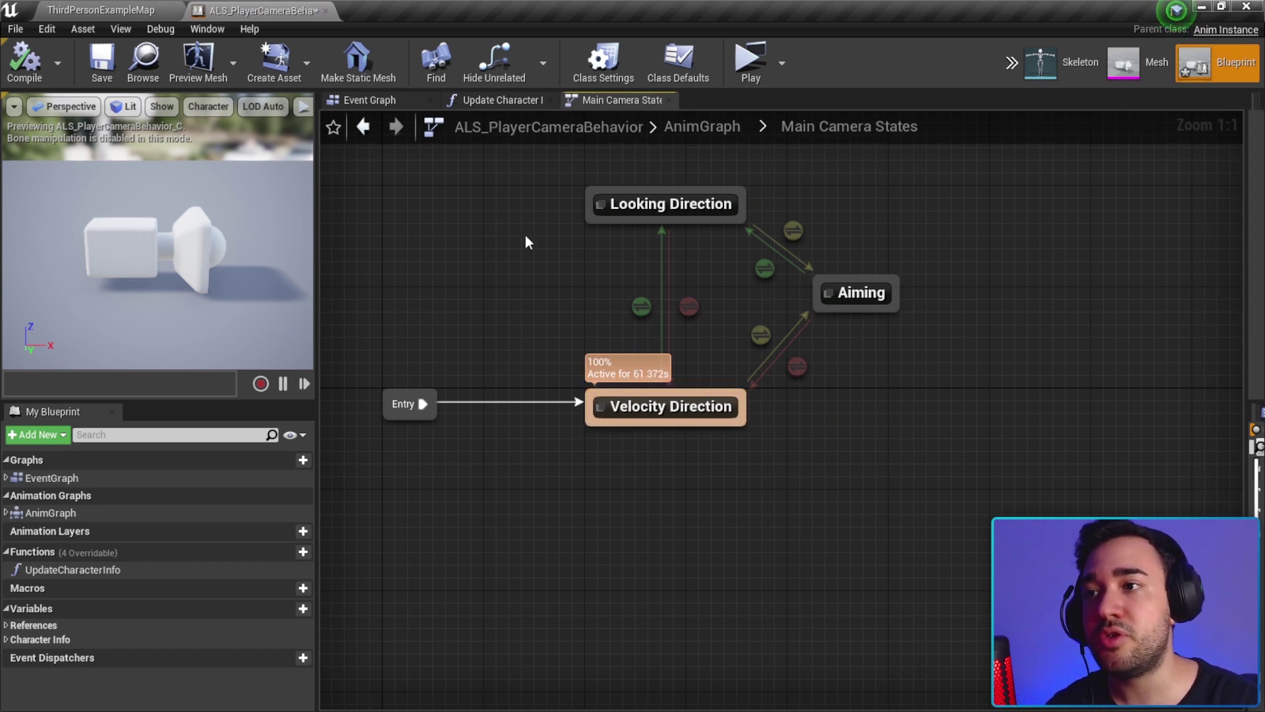
click(733, 212)
drag(850, 196, 940, 343)
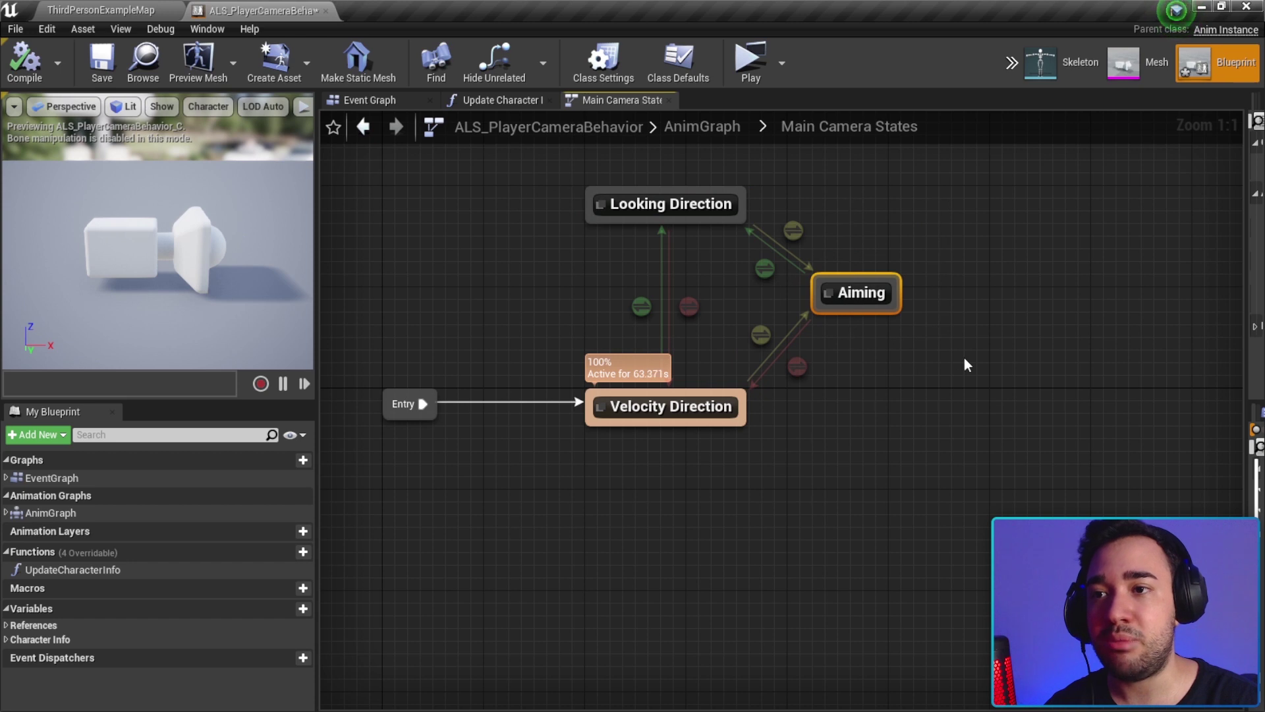
right_drag(963, 358, 940, 390)
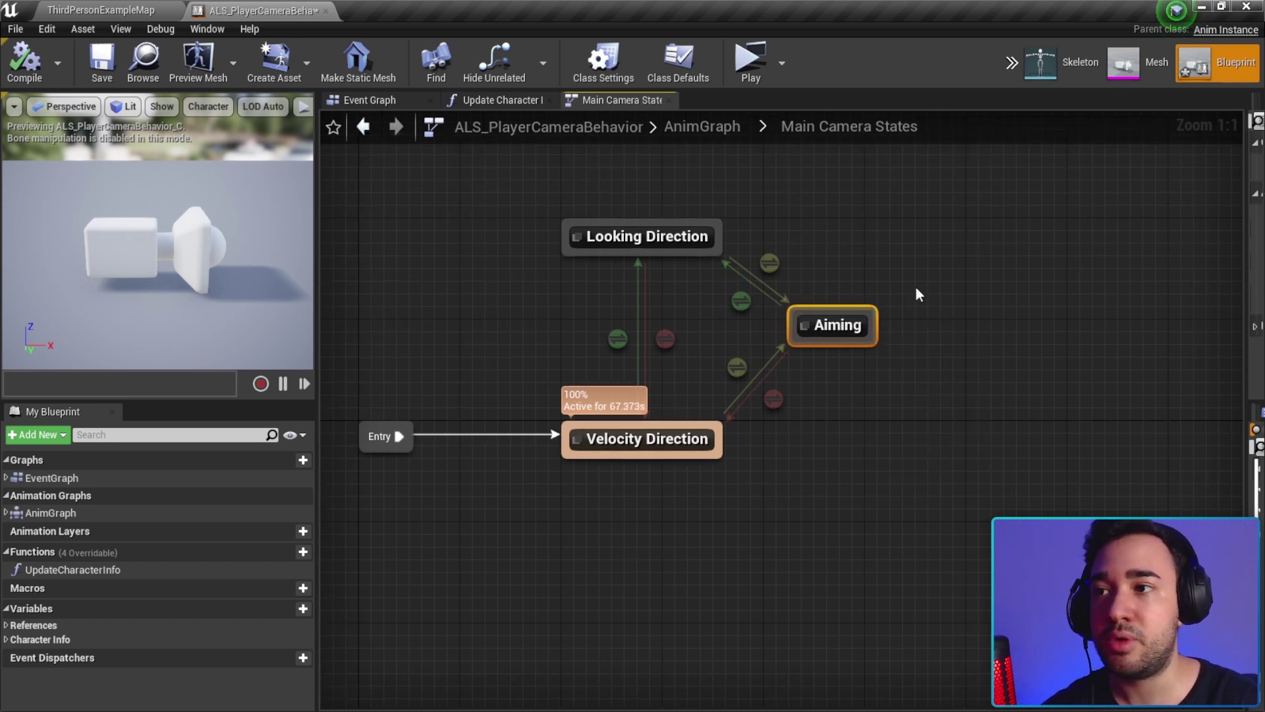
drag(501, 216, 909, 483)
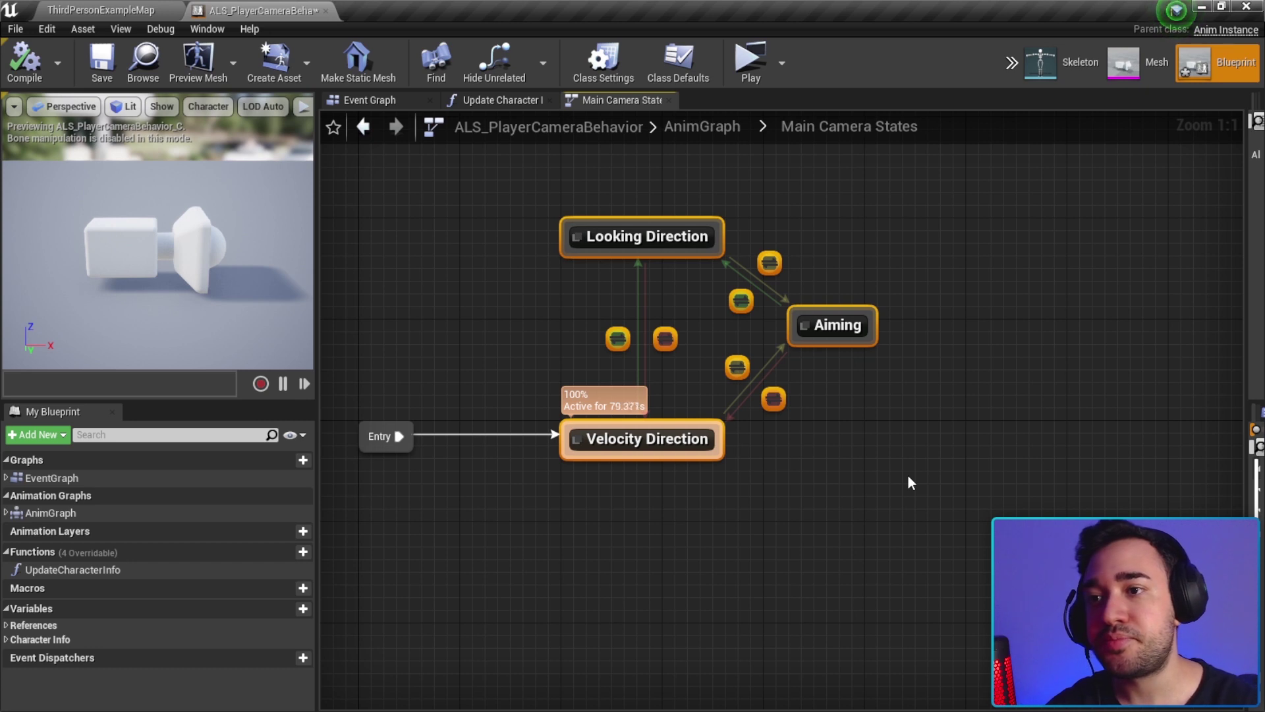
click(857, 324)
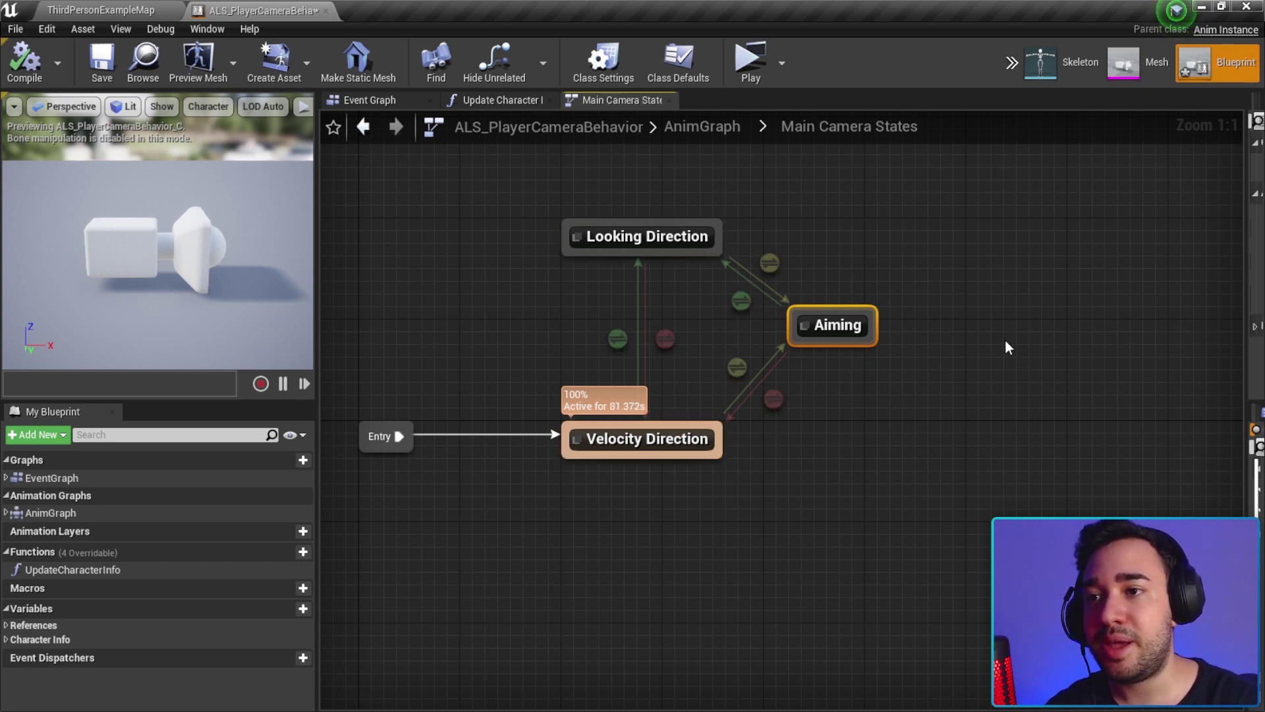
double_click(843, 325)
Open the Aiming state graph and inspect the upper Modify Curve and Gait blend nodes
double_click(847, 327)
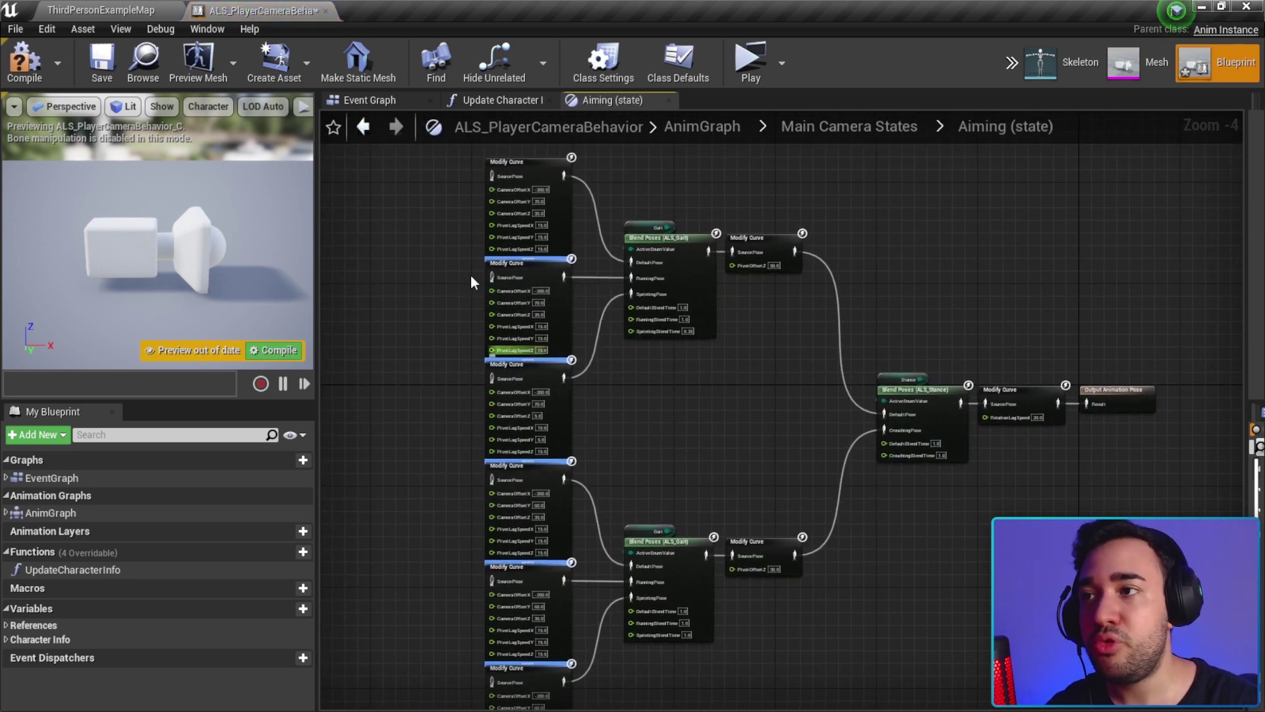
scroll(474, 277, up, 3)
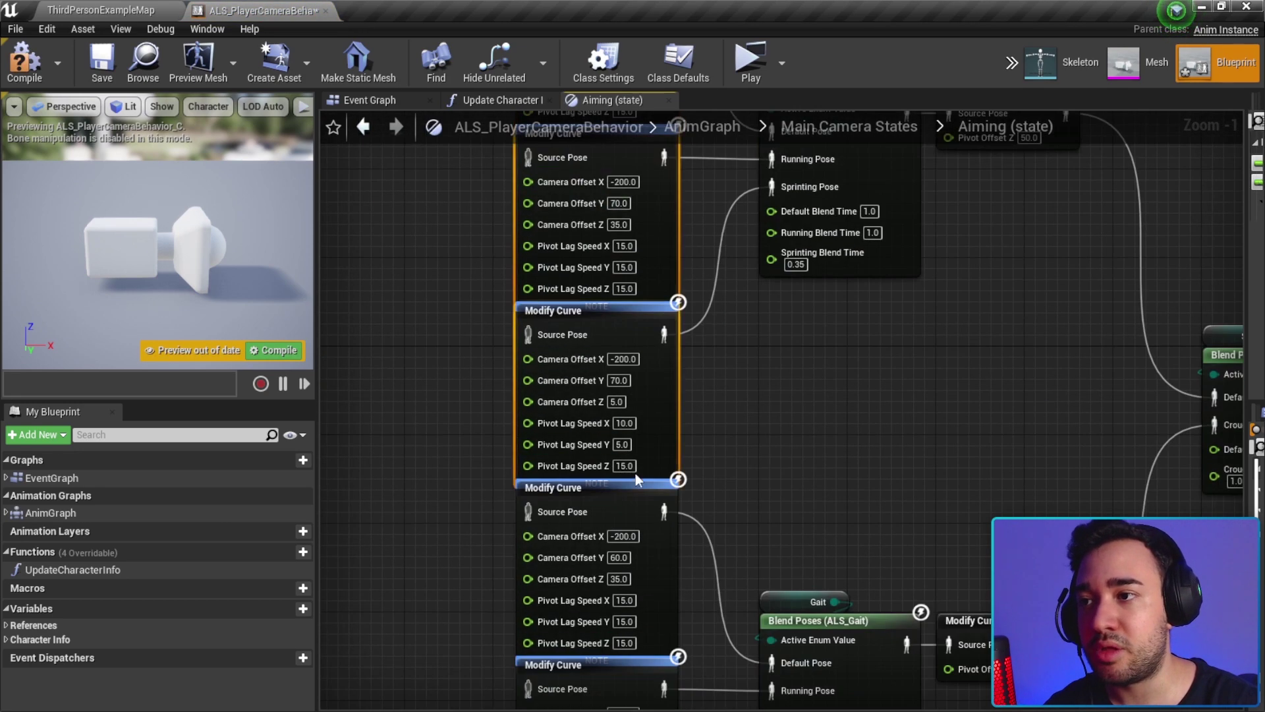
scroll(473, 266, down, 2)
drag(461, 298, 647, 494)
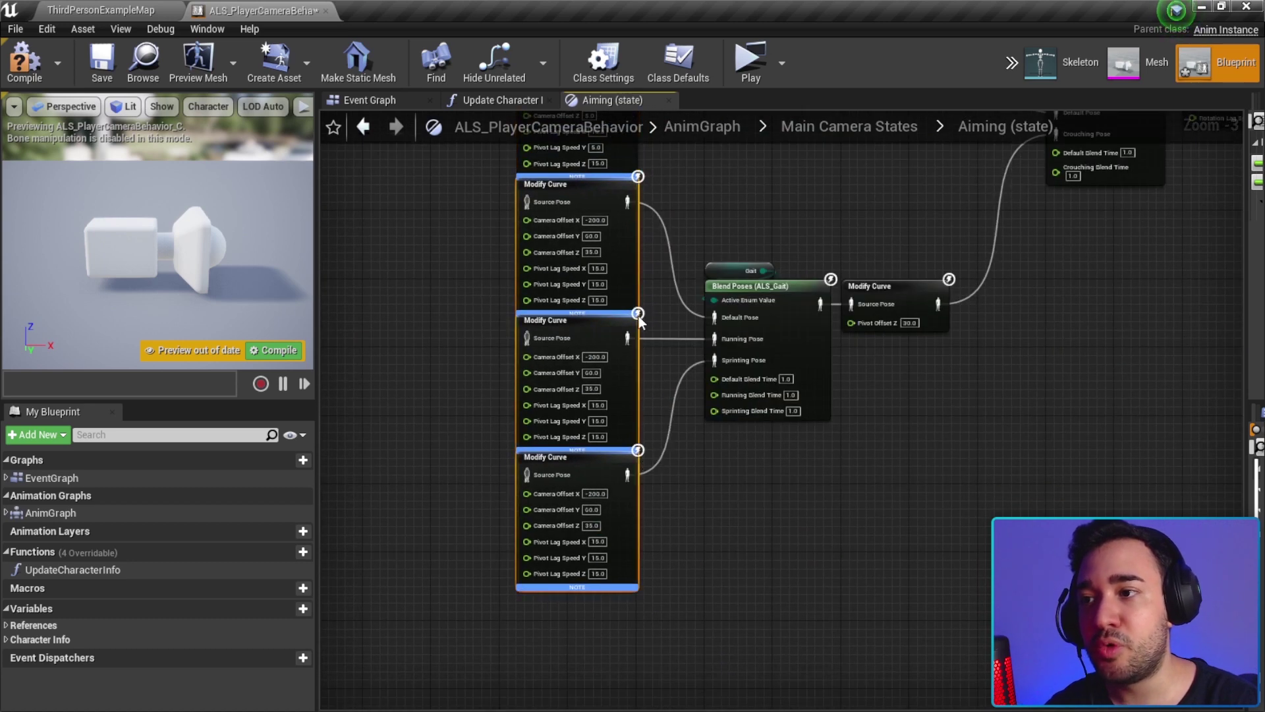
mouse_move(485, 311)
right_down()
mouse_move(452, 476)
mouse_move(451, 708)
right_up()
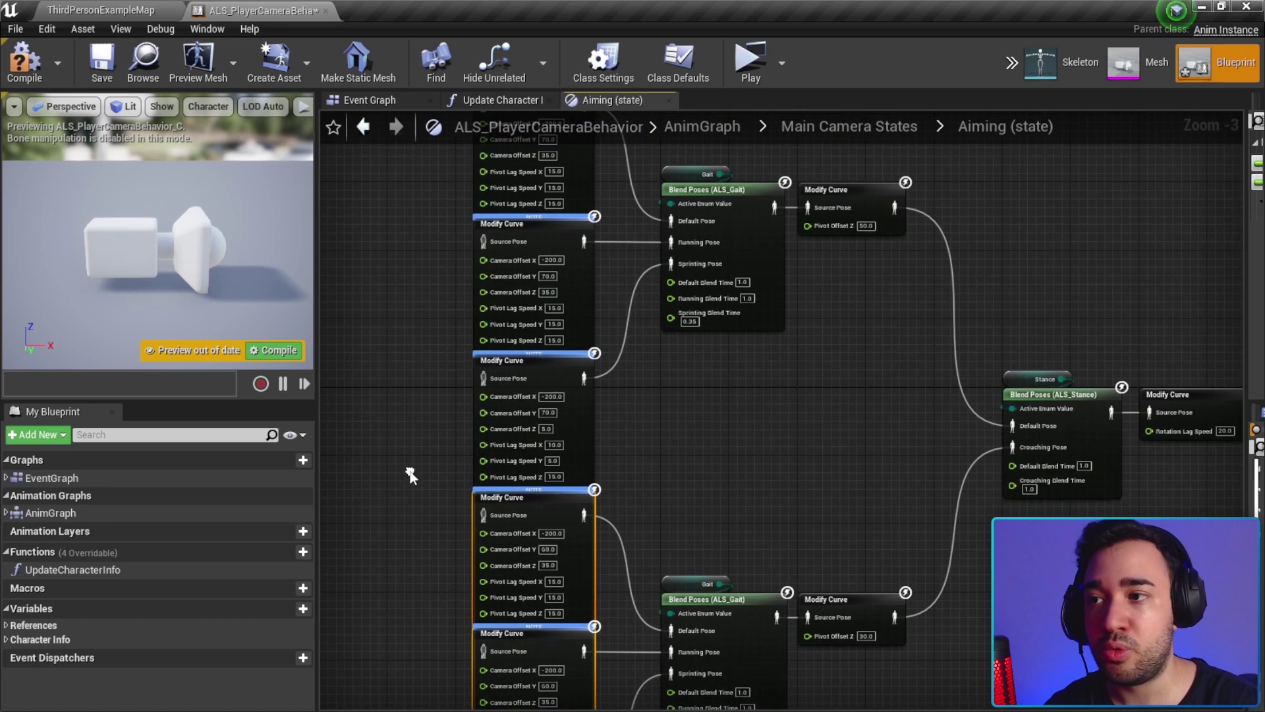
right_drag(411, 278, 471, 322)
scroll(580, 351, up, 1)
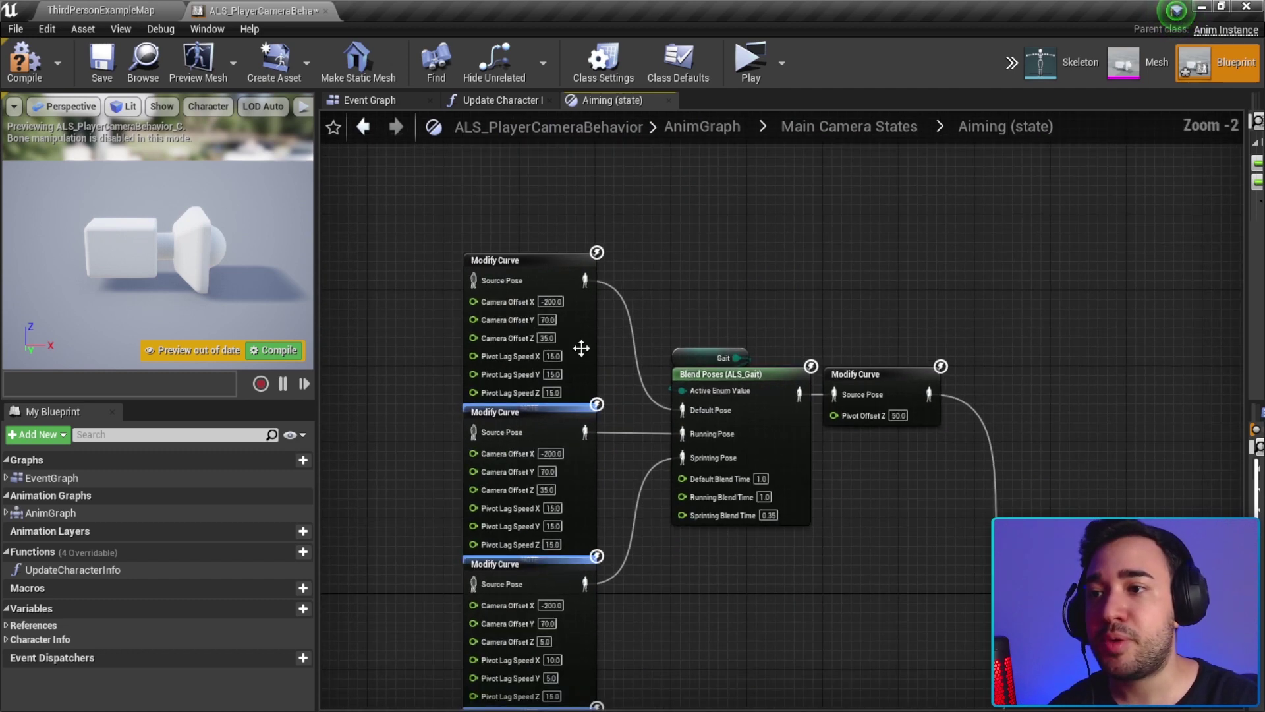
right_drag(580, 351, 545, 268)
right_drag(616, 552, 593, 273)
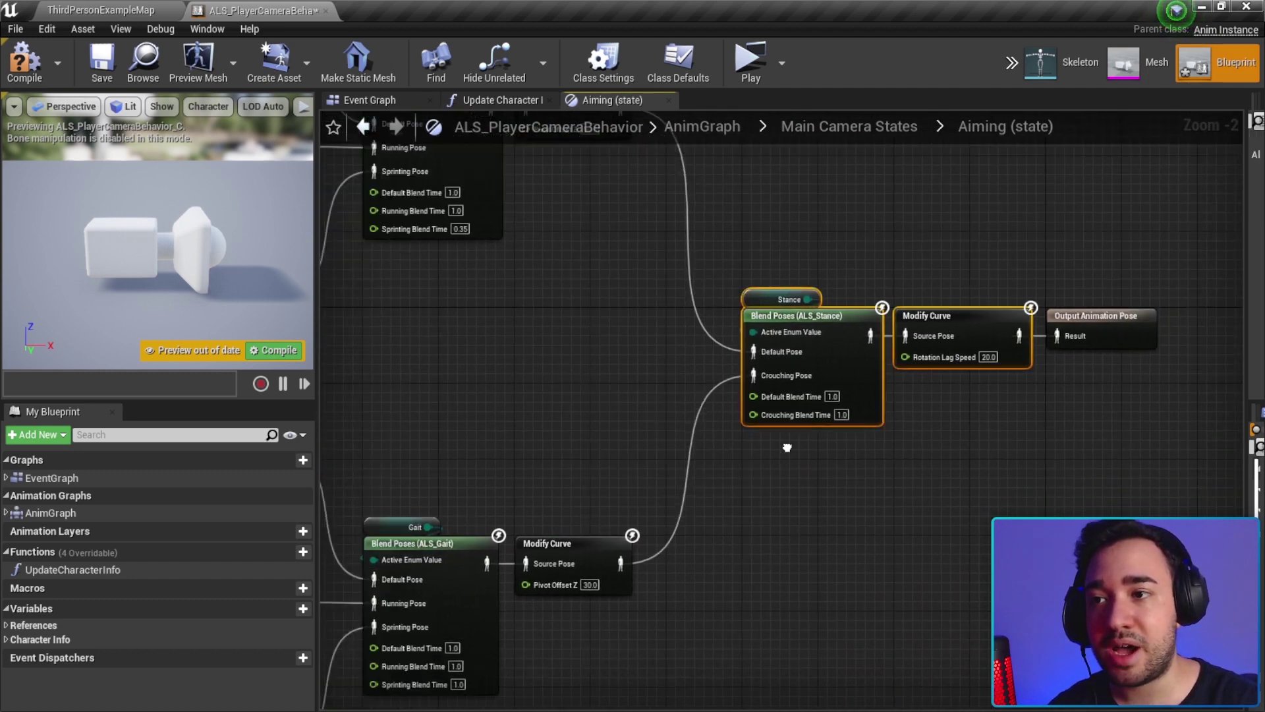
drag(700, 341, 644, 445)
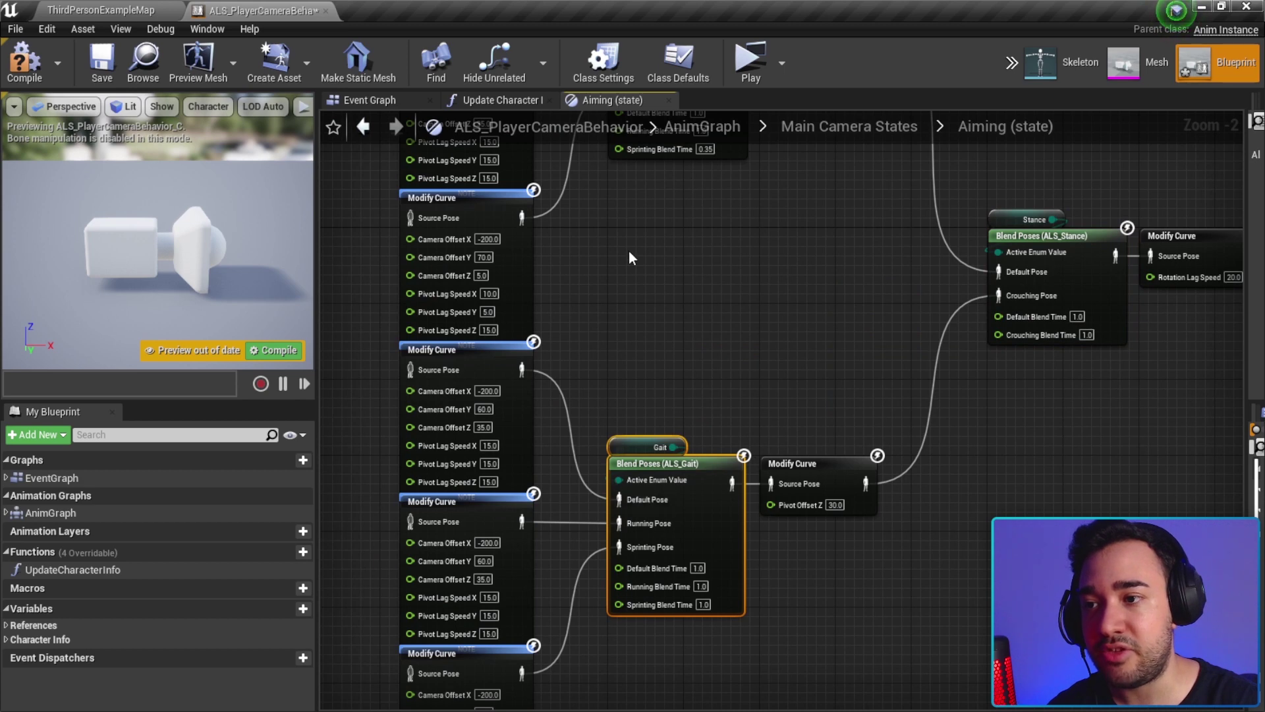
right_drag(628, 255, 636, 587)
Zoom and pan the Aiming graph to inspect the Blend Poses (ALS_Stance) node
scroll(718, 338, up, 2)
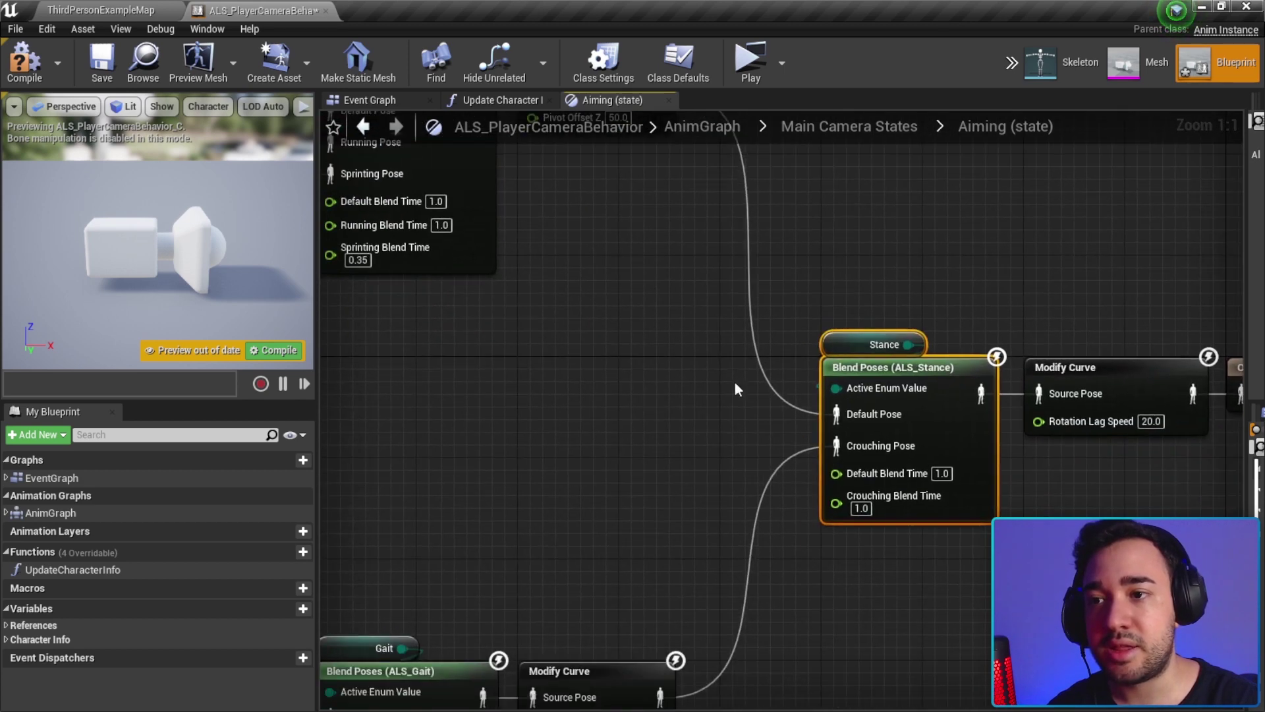
scroll(804, 254, down, 1)
scroll(635, 347, down, 1)
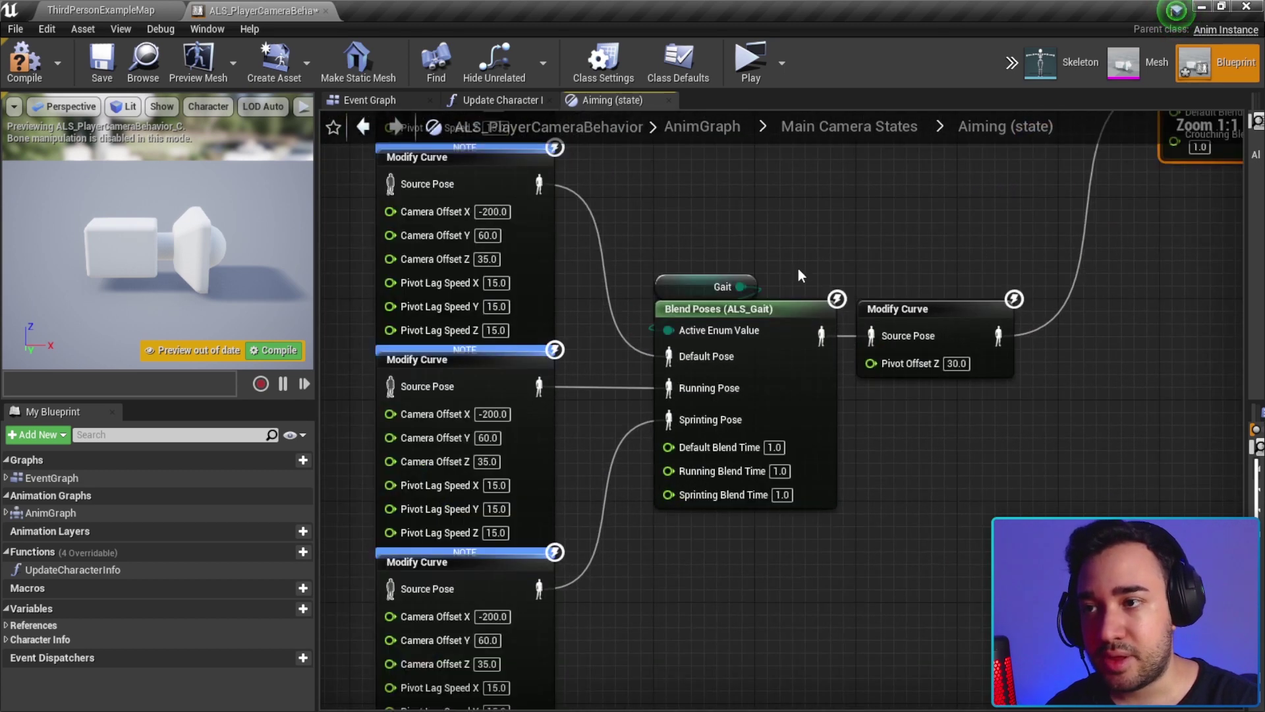
scroll(703, 335, down, 2)
scroll(774, 473, up, 2)
scroll(848, 482, up, 1)
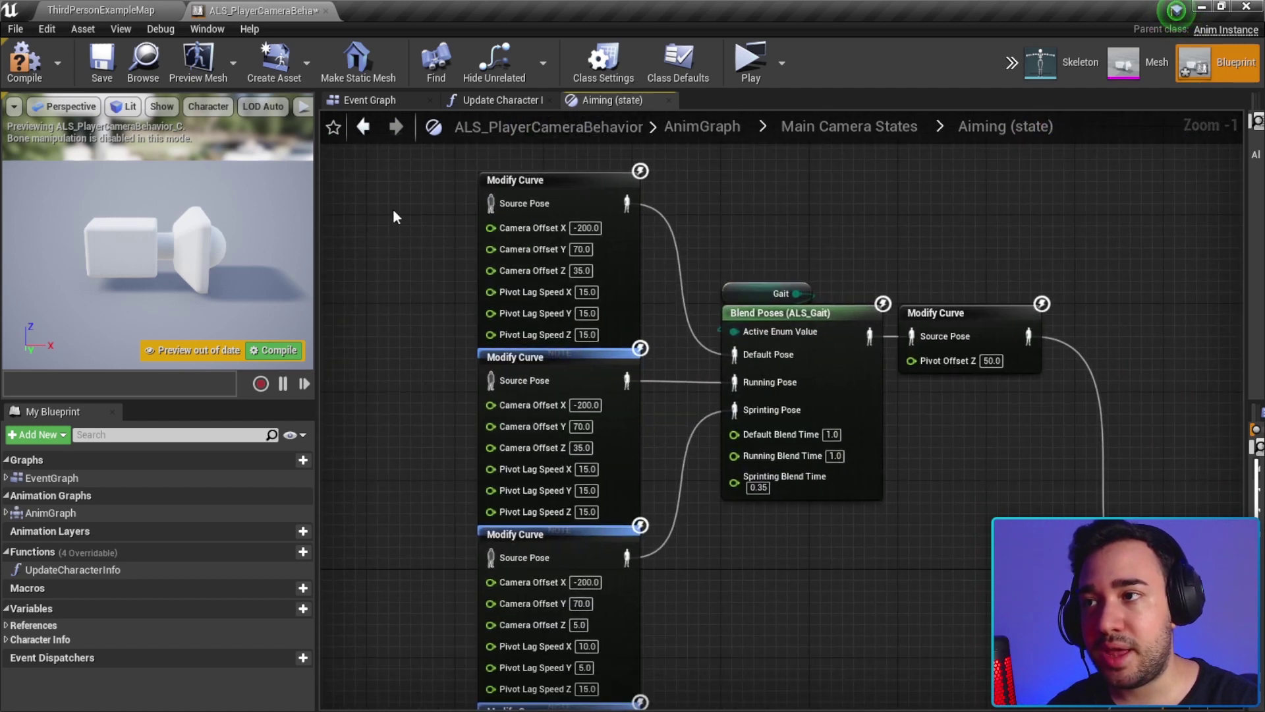
right_drag(942, 478, 904, 453)
mouse_move(929, 389)
right_down()
mouse_move(714, 307)
mouse_move(607, 247)
right_up()
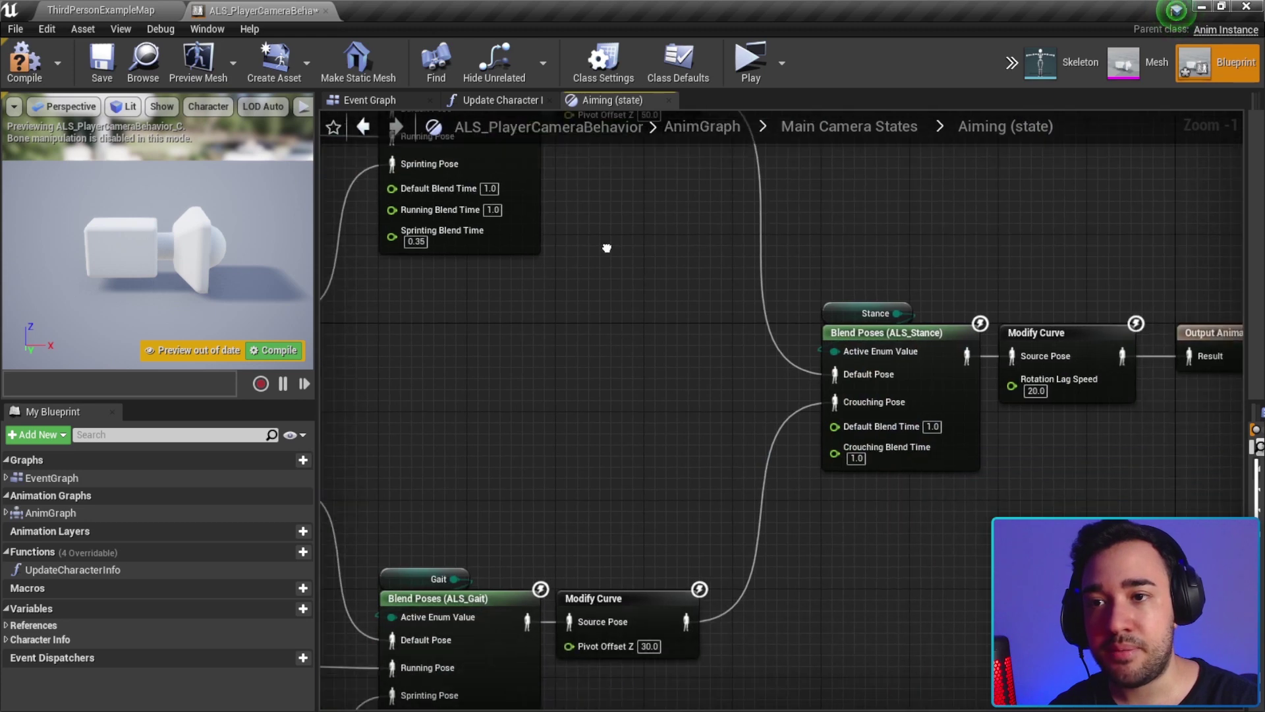
scroll(938, 336, down, 1)
scroll(889, 338, up, 1)
scroll(856, 343, up, 1)
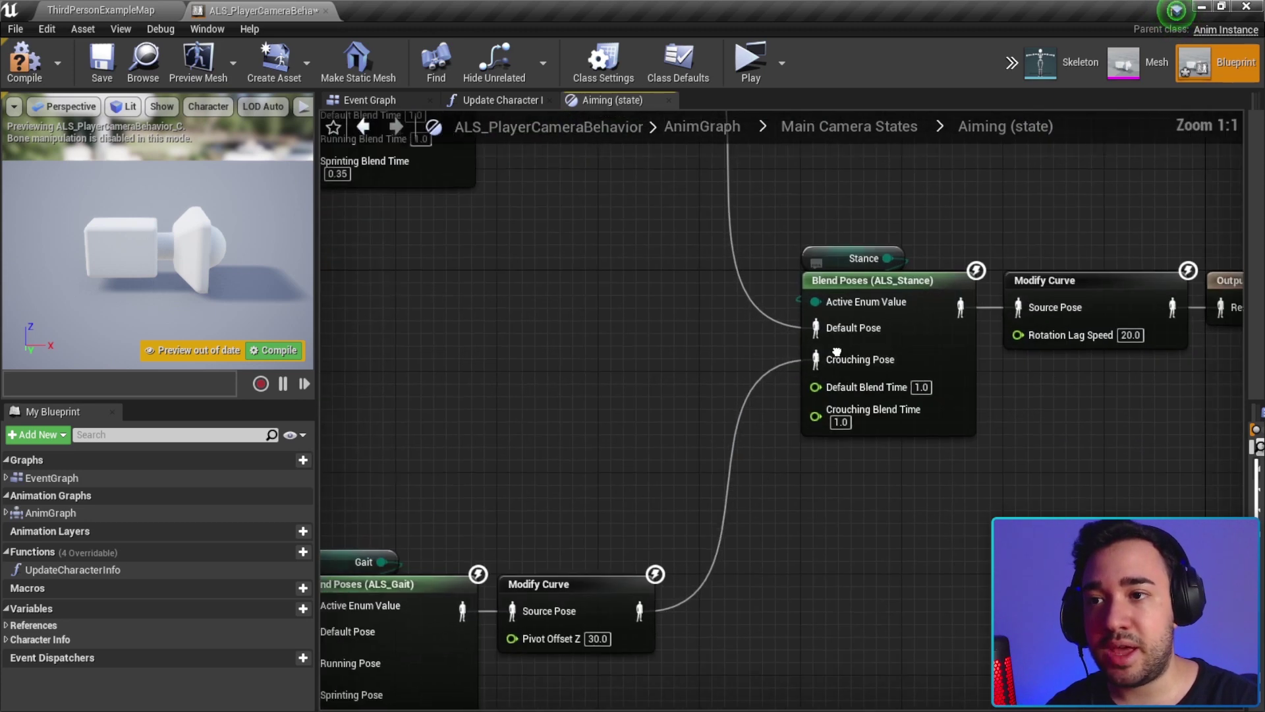
scroll(810, 373, down, 1)
scroll(810, 373, down, 2)
scroll(810, 373, down, 1)
Wrap the lower Gait blend group's nodes in a comment titled 'Agachando'
drag(466, 325, 817, 452)
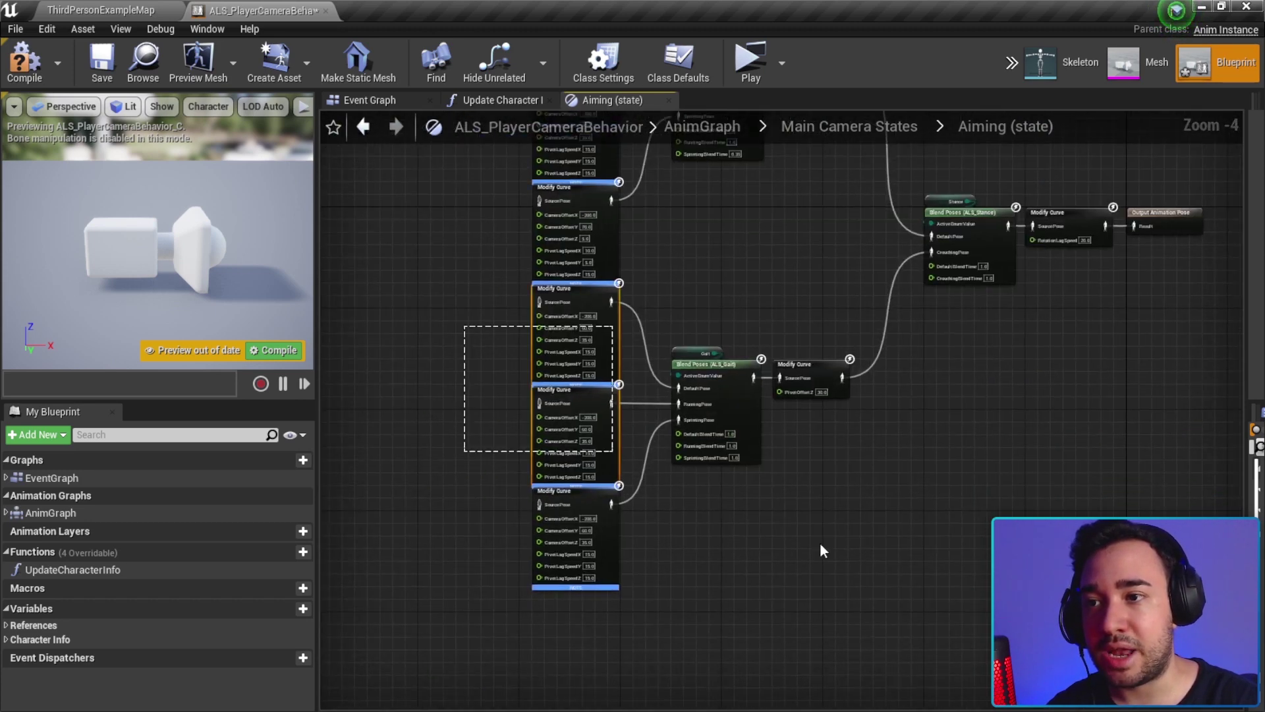
drag(823, 377, 823, 439)
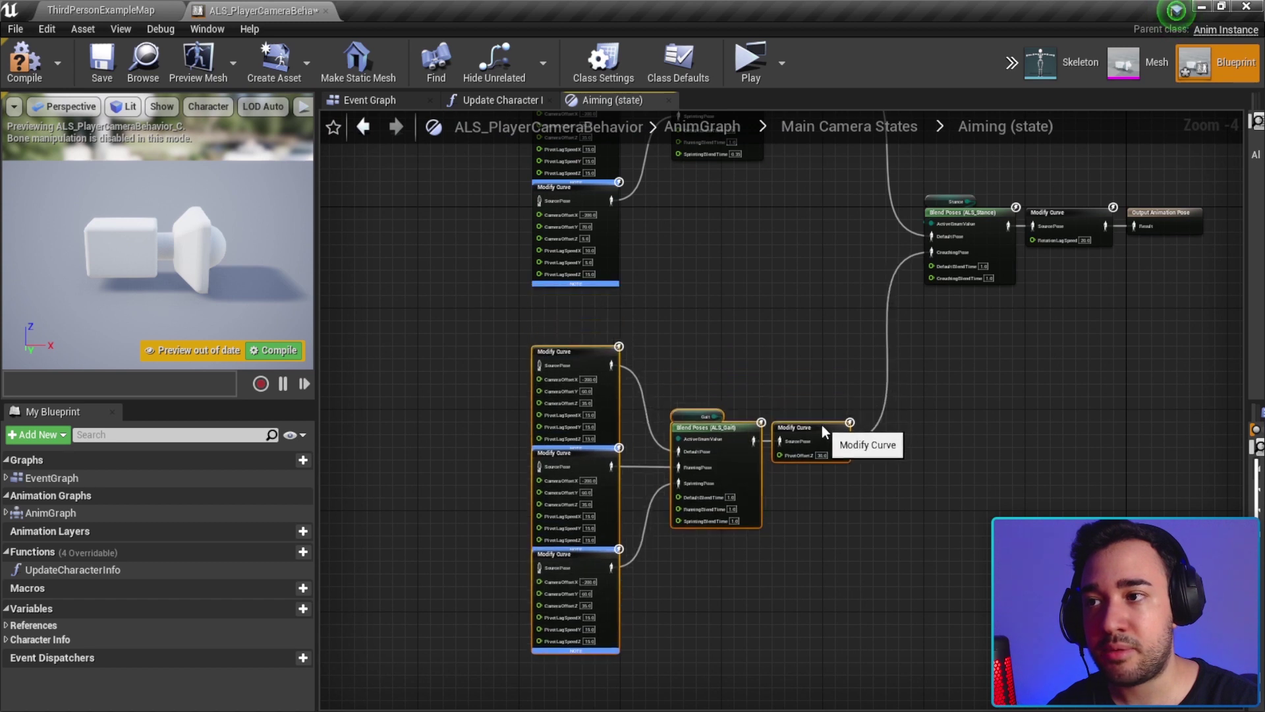
key(c)
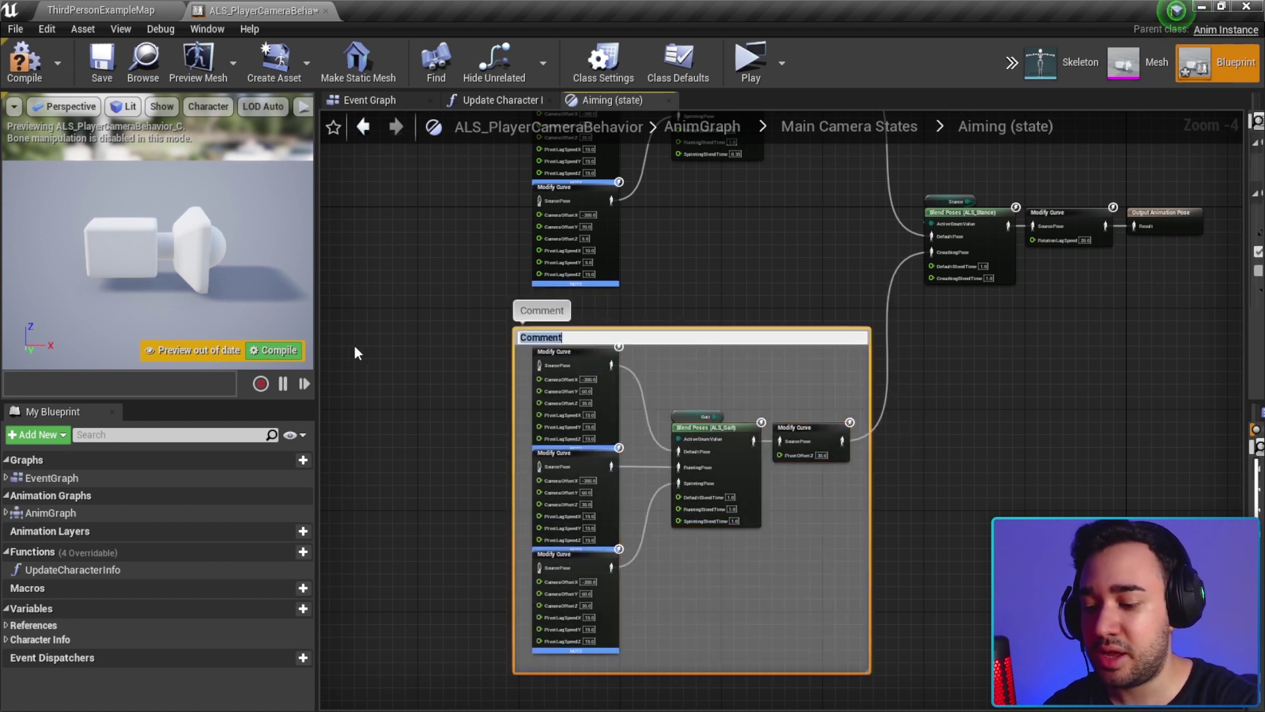
text(Ag)
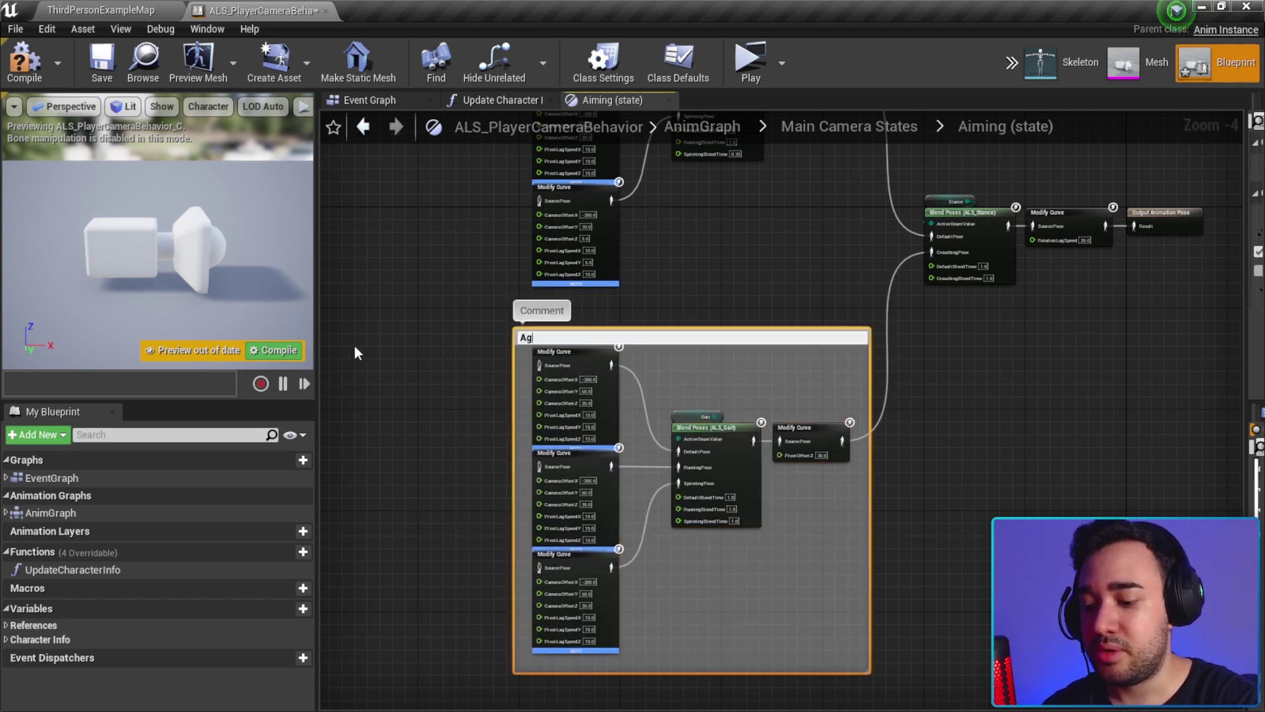
text(achando)
key(Return)
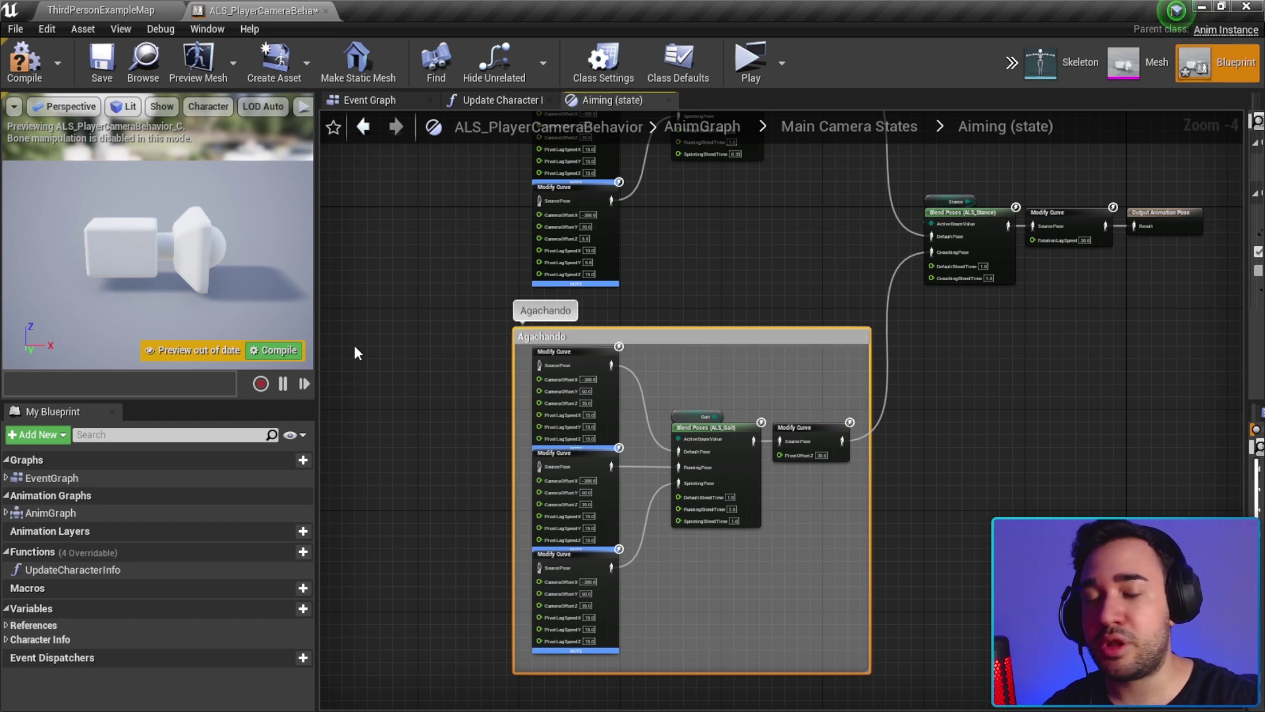
Bring the Blend Poses (ALS_Stance) node into view and select the Stance node
scroll(471, 350, up, 2)
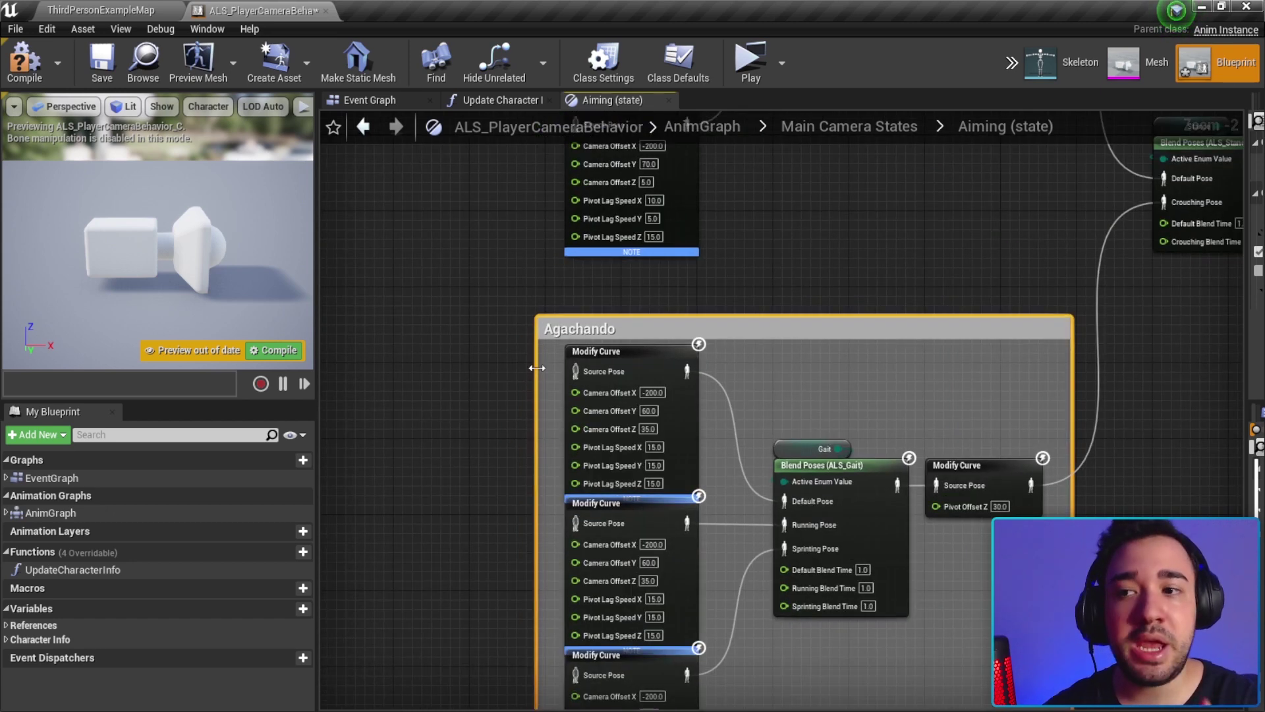
right_drag(634, 368, 672, 295)
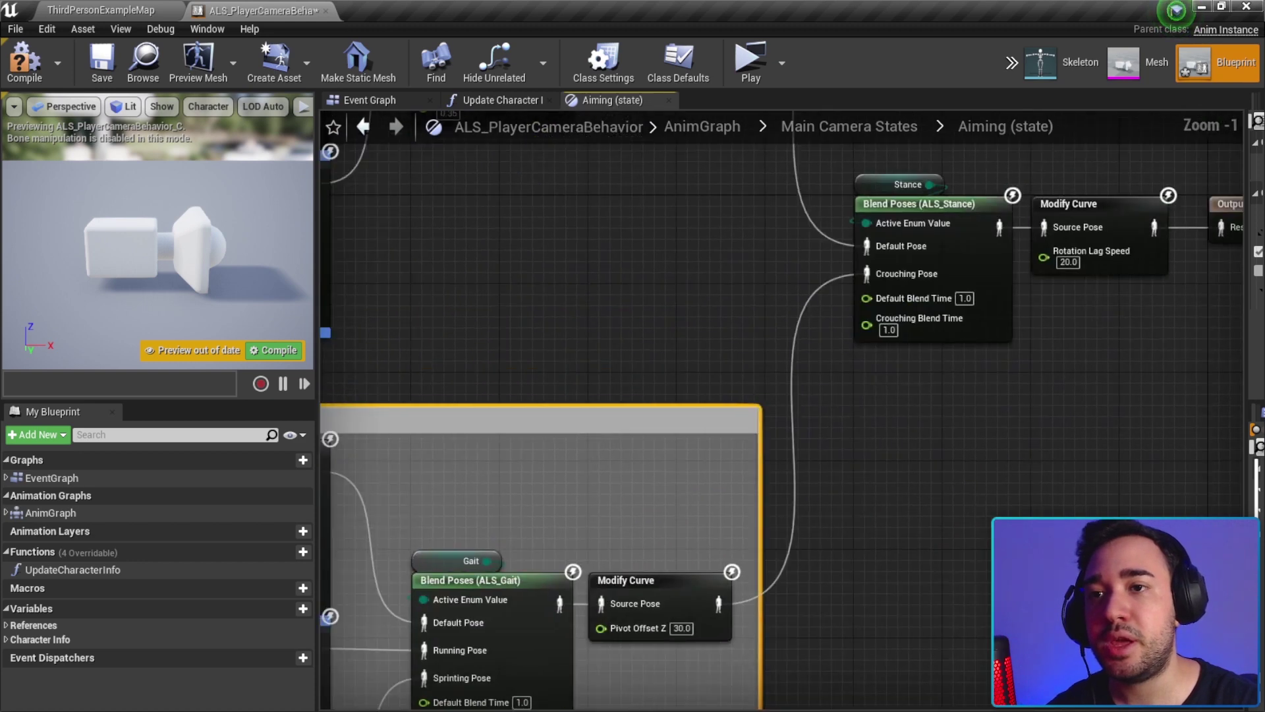
scroll(672, 296, up, 2)
click(657, 326)
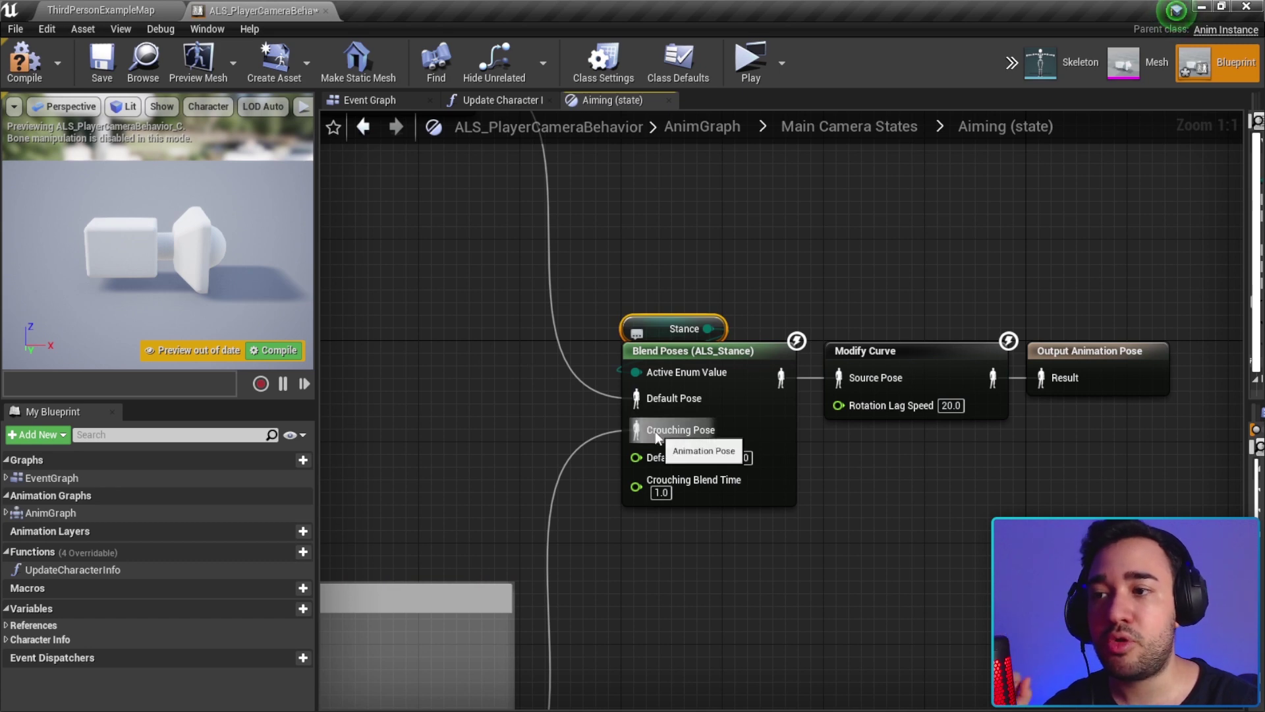
scroll(737, 342, down, 4)
mouse_move(616, 428)
right_down()
mouse_move(737, 341)
mouse_move(847, 238)
right_up()
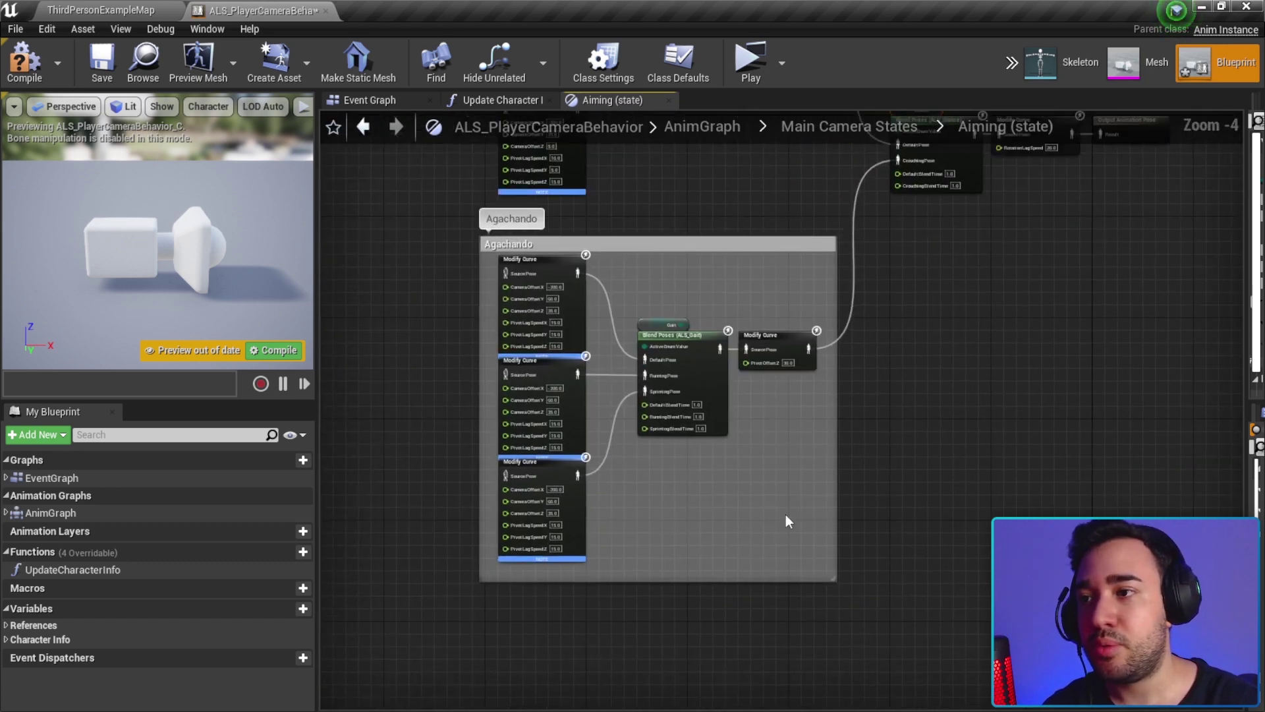
drag(779, 512, 509, 278)
scroll(477, 236, up, 2)
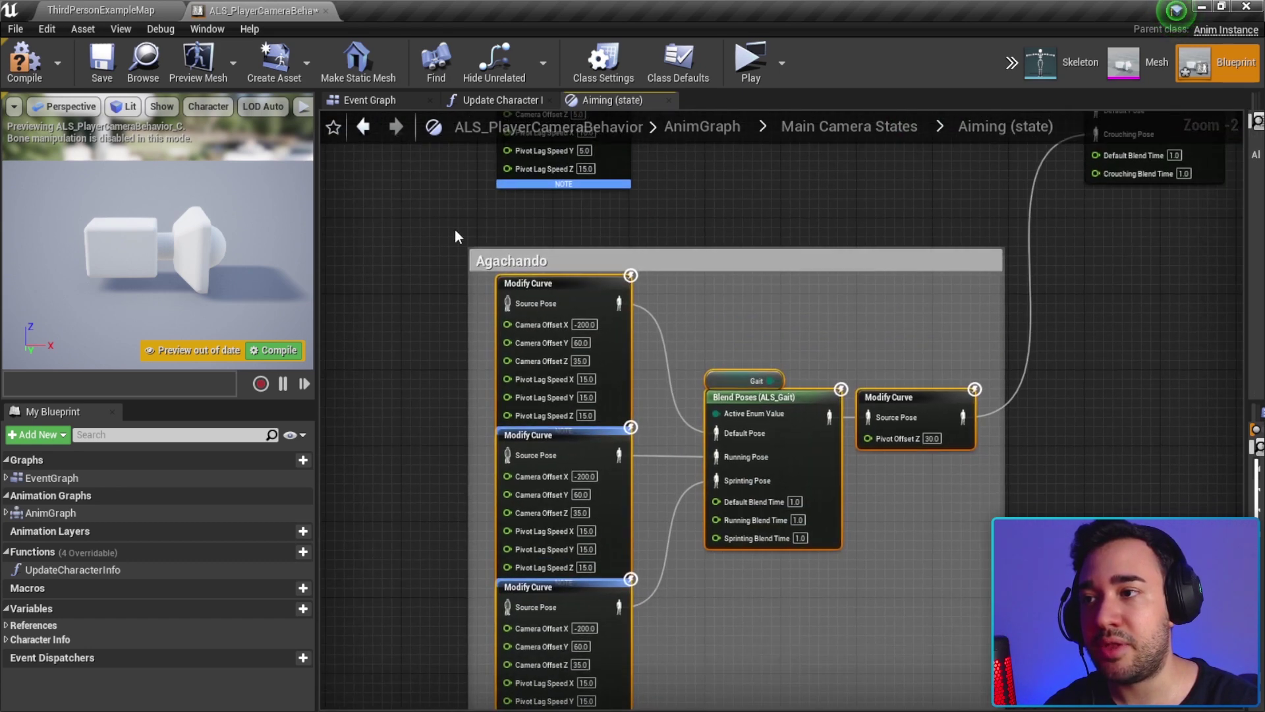
click(652, 315)
scroll(652, 315, up, 1)
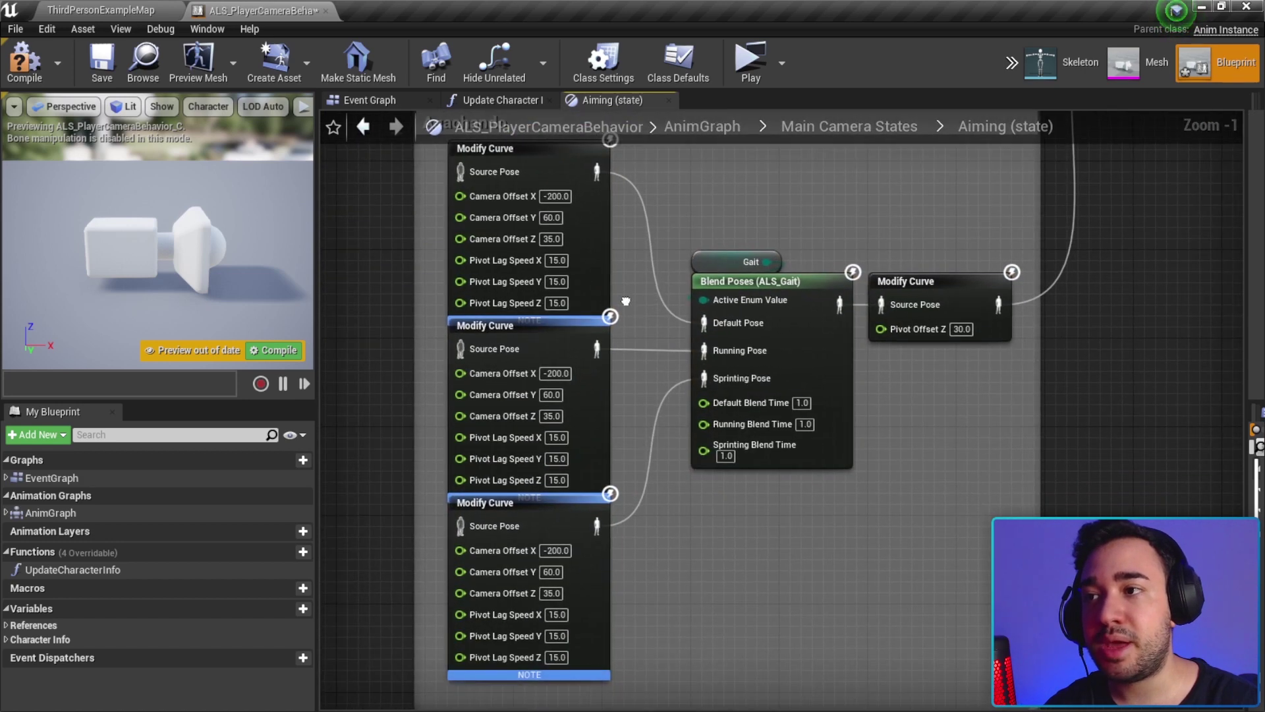
right_drag(652, 316, 680, 237)
click(573, 468)
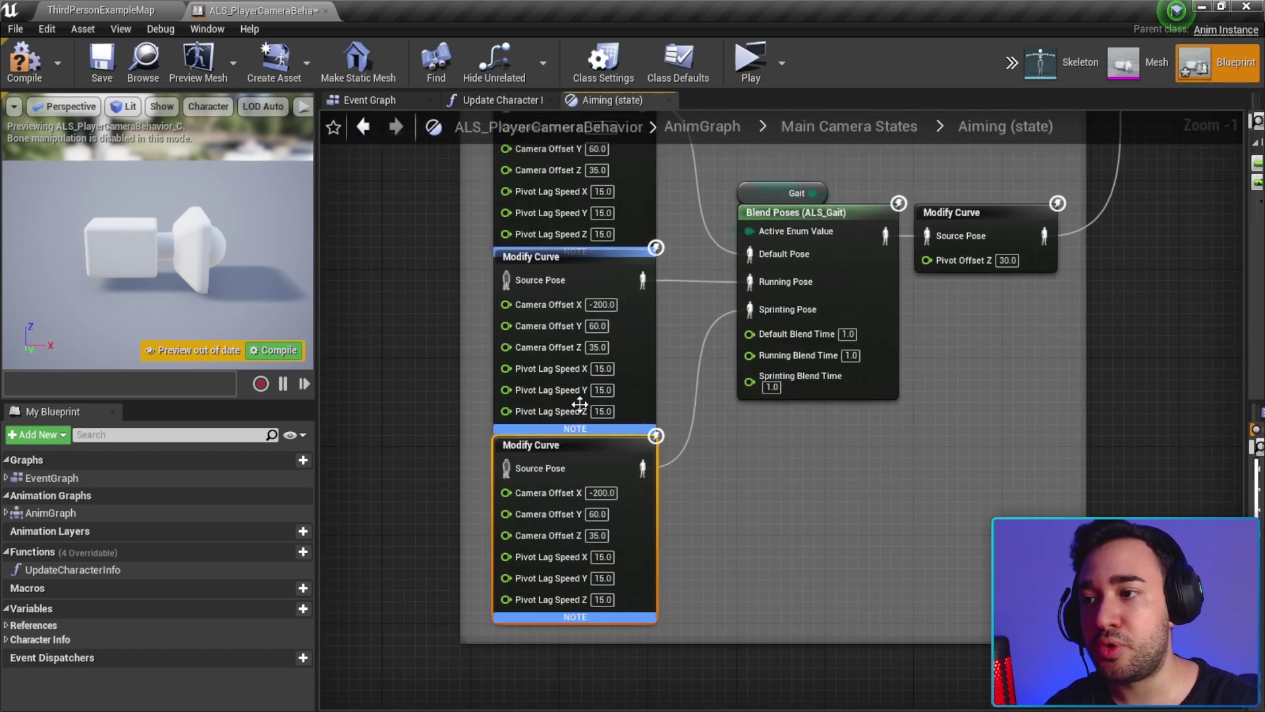
right_drag(575, 212, 575, 282)
click(626, 238)
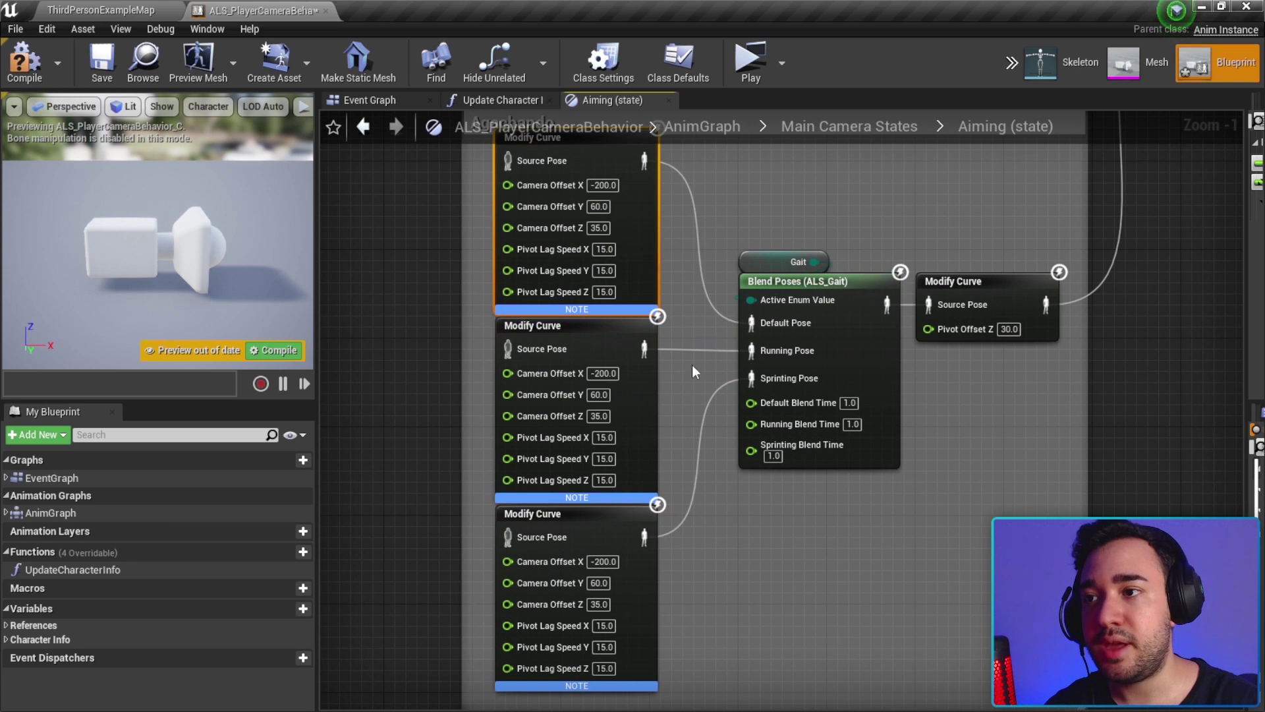
right_drag(692, 351, 686, 402)
ctrl+click(646, 399)
click(687, 397)
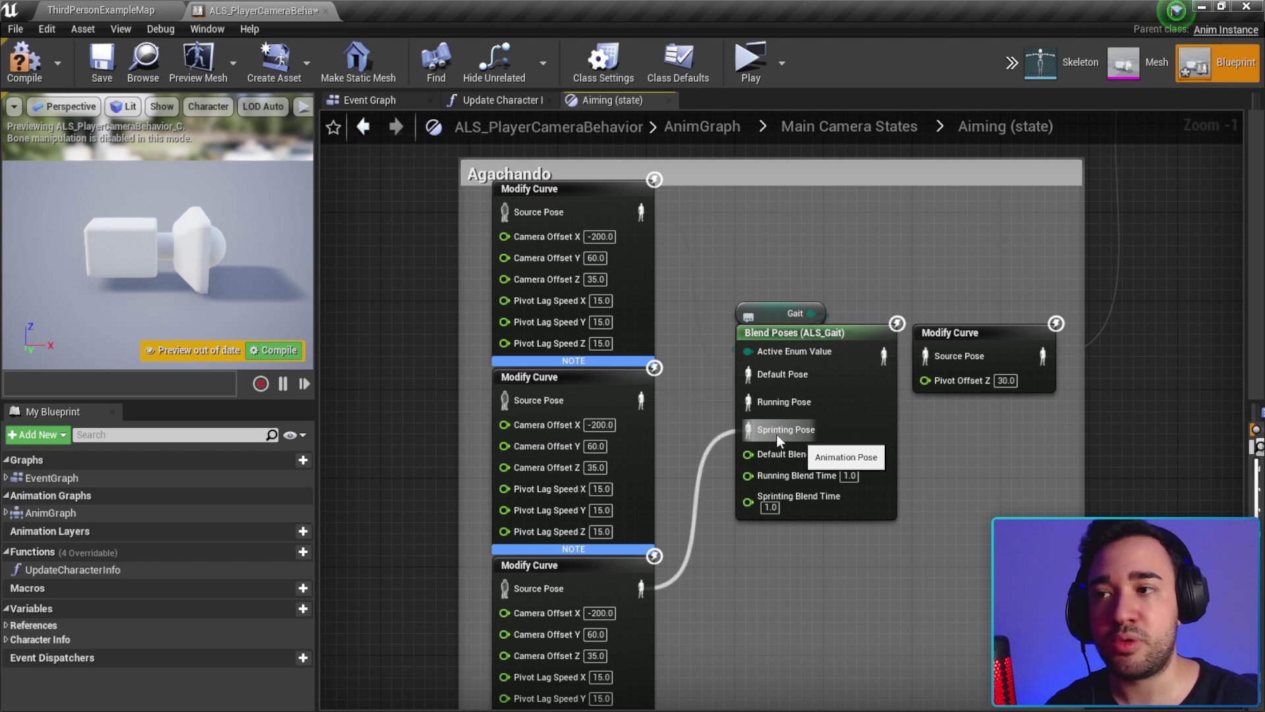
right_drag(463, 271, 448, 328)
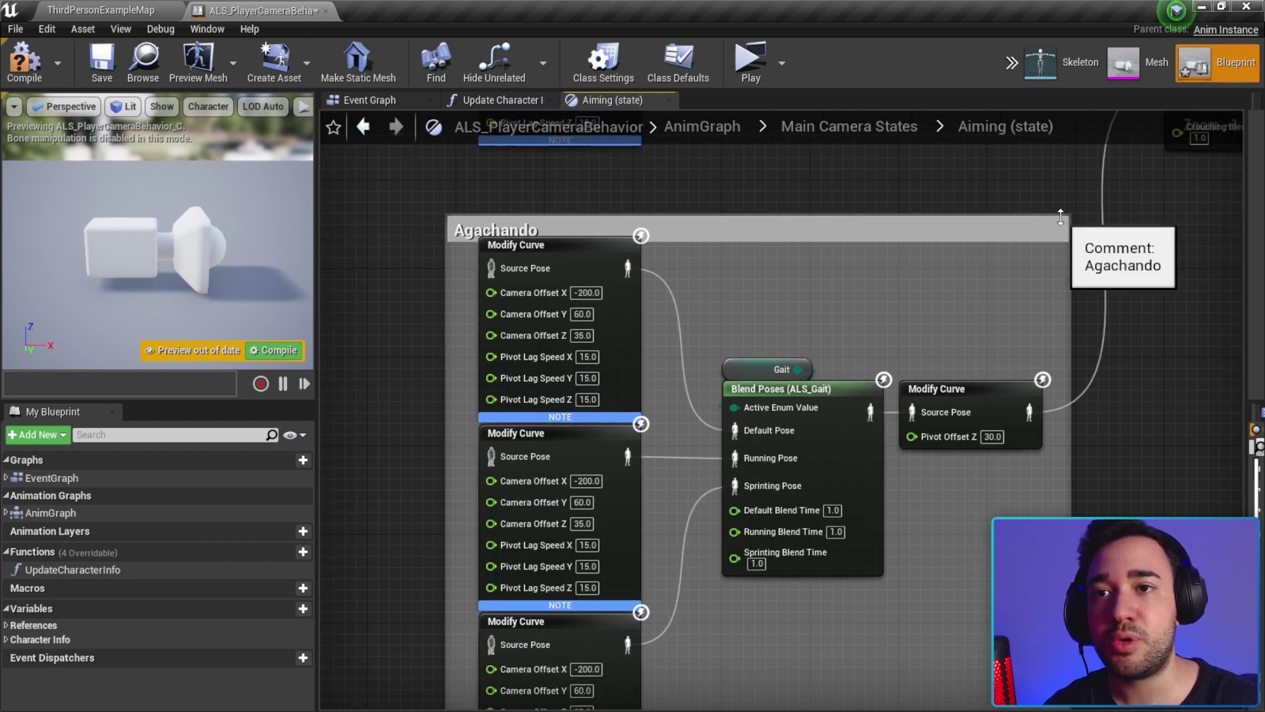
right_drag(711, 402, 759, 310)
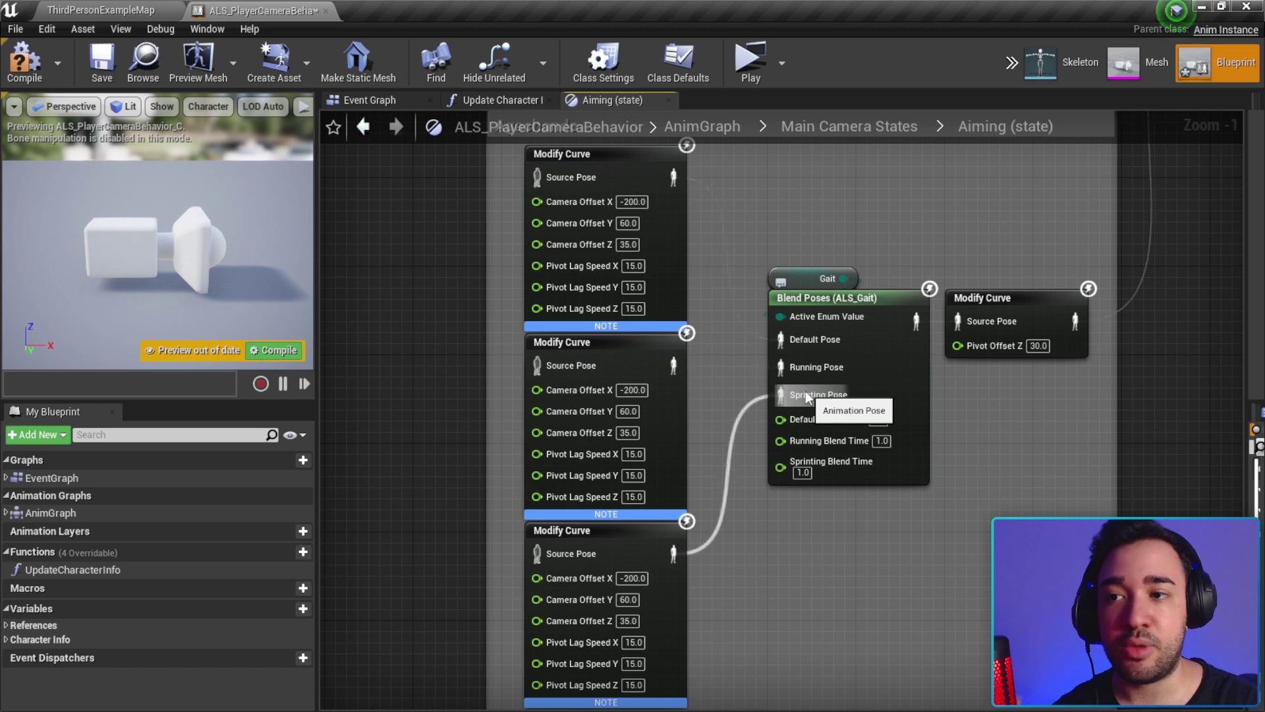
scroll(806, 395, down, 2)
scroll(820, 394, up, 1)
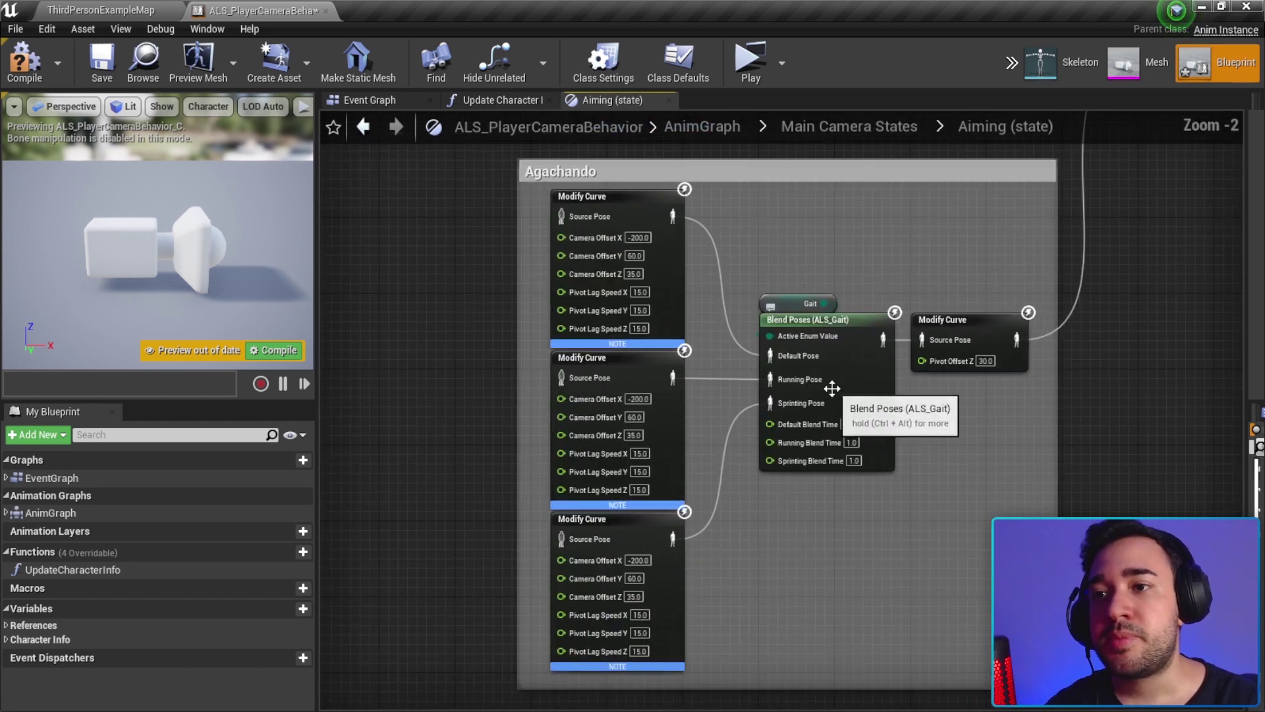
scroll(758, 383, up, 2)
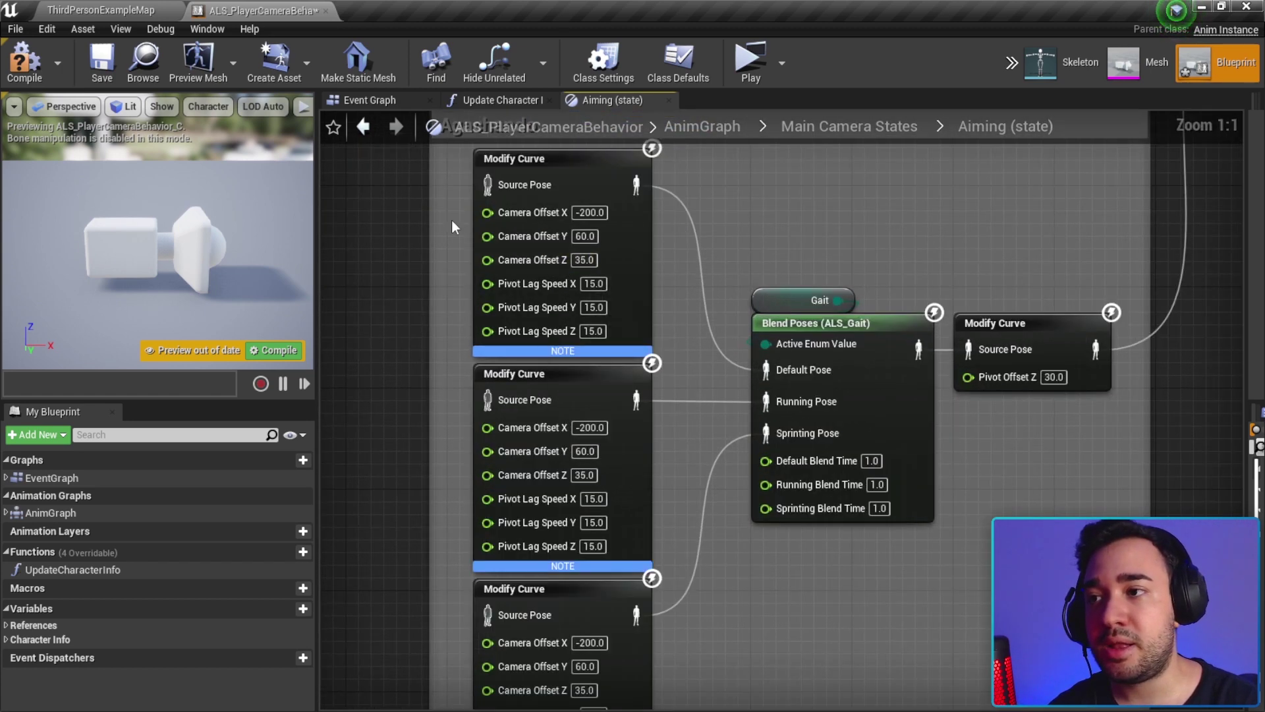
drag(448, 208, 523, 475)
right_drag(523, 476, 494, 403)
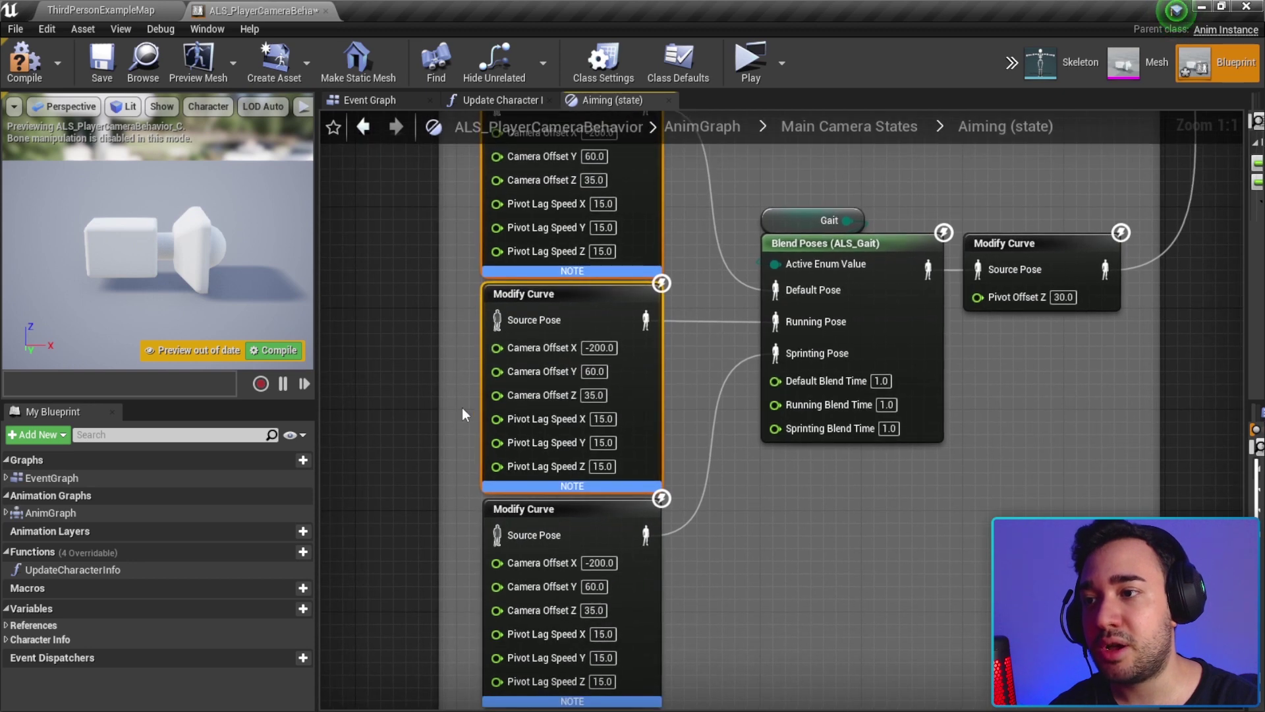
drag(461, 407, 554, 566)
right_drag(583, 369, 608, 497)
scroll(737, 435, down, 2)
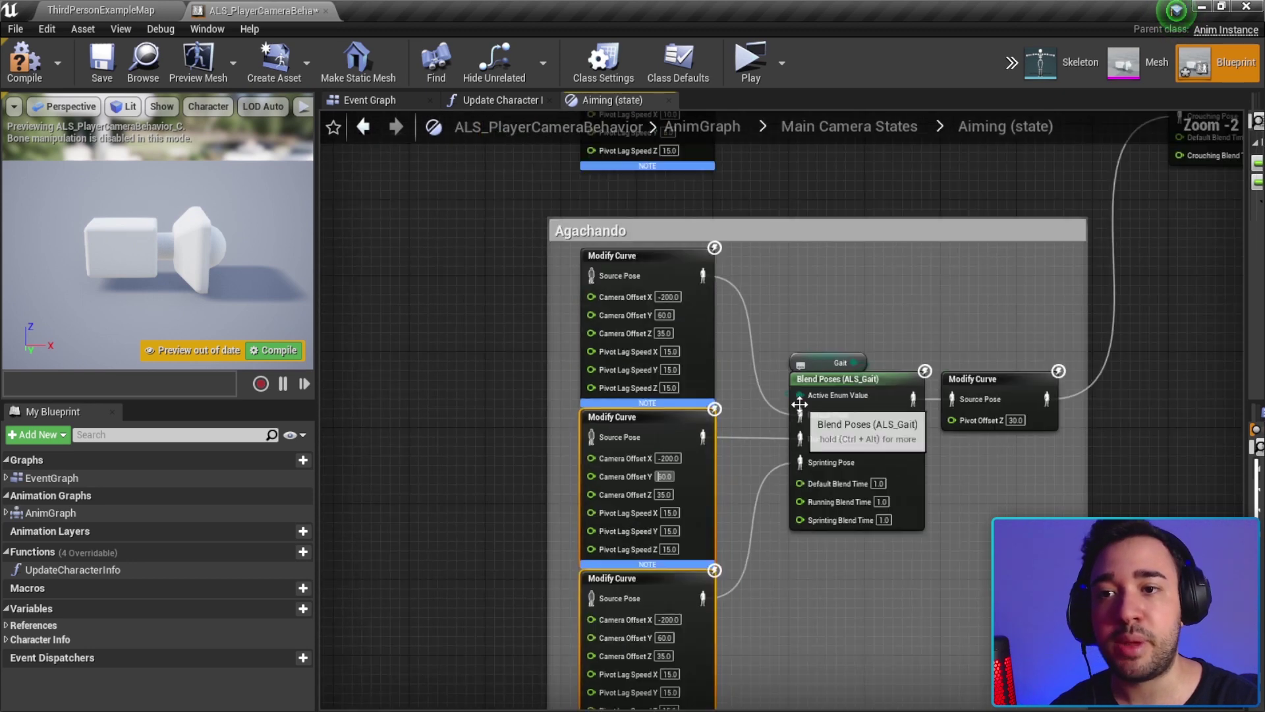
scroll(950, 275, down, 2)
Bring the upper Modify Curve and Gait blend nodes above Agachando into view and select them
scroll(950, 275, up, 2)
right_drag(819, 404, 661, 526)
drag(389, 270, 765, 564)
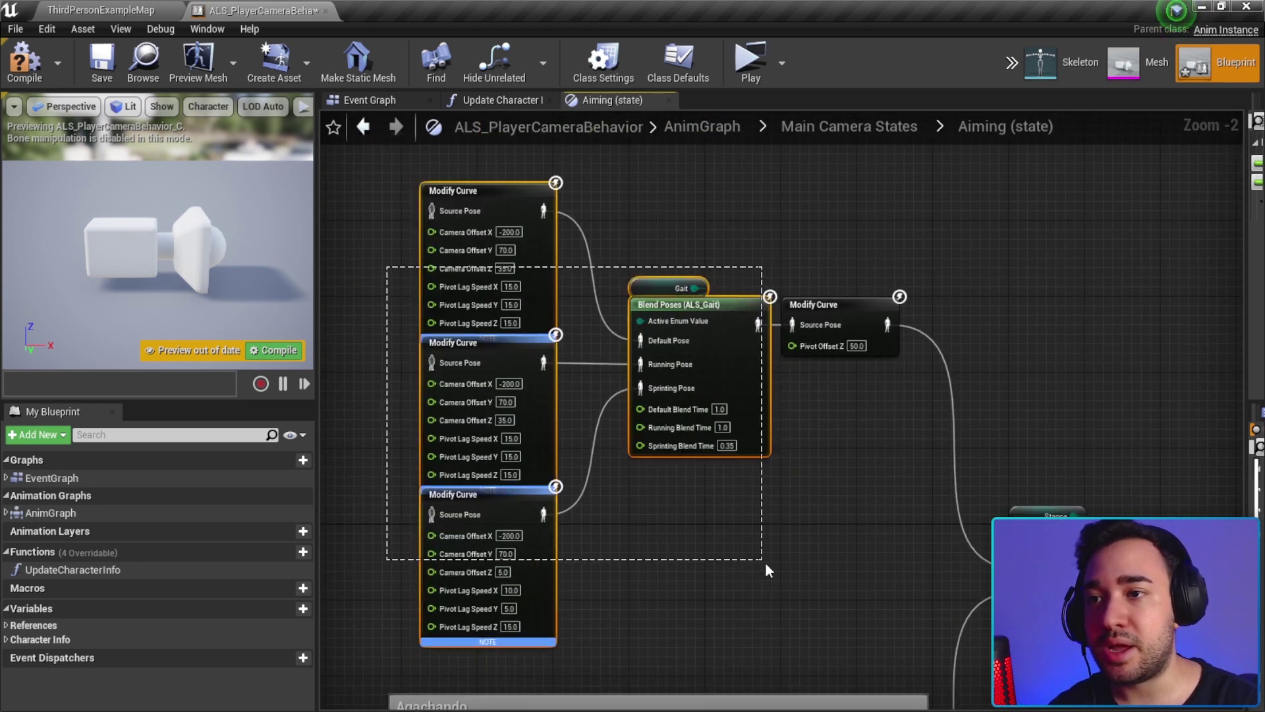
right_drag(766, 563, 502, 393)
scroll(503, 392, up, 2)
scroll(776, 395, down, 3)
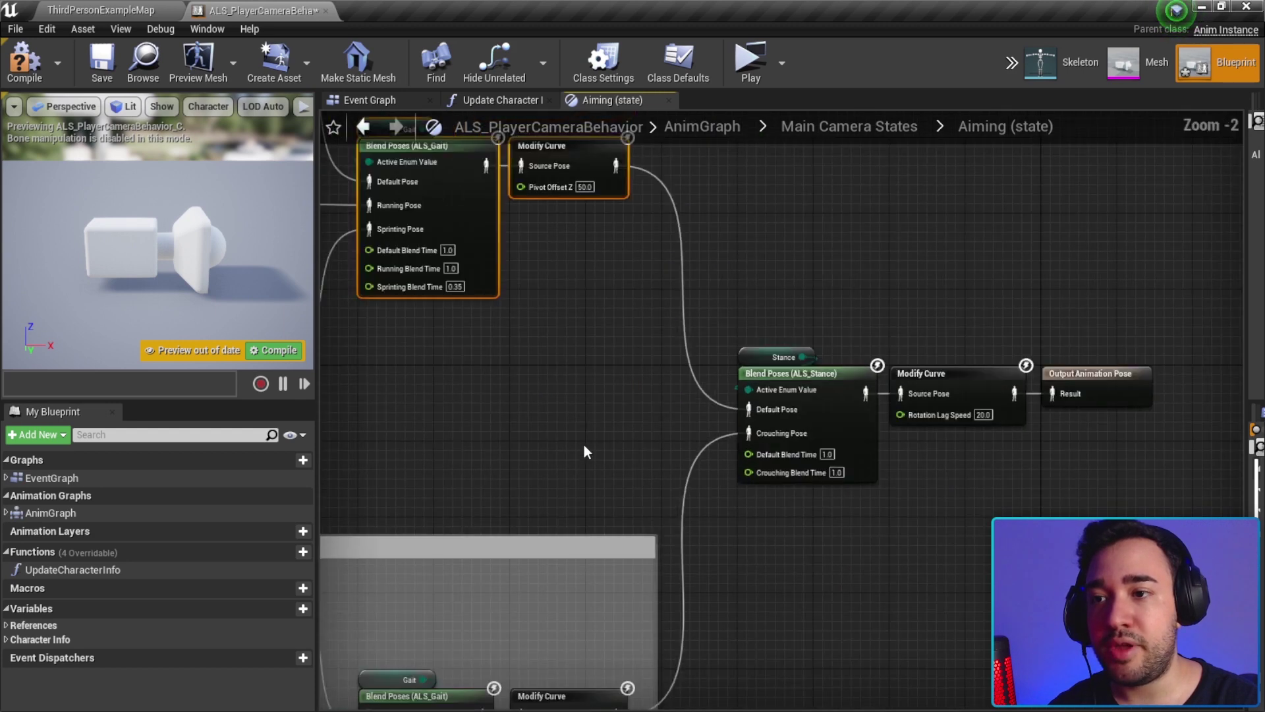
right_drag(584, 444, 665, 425)
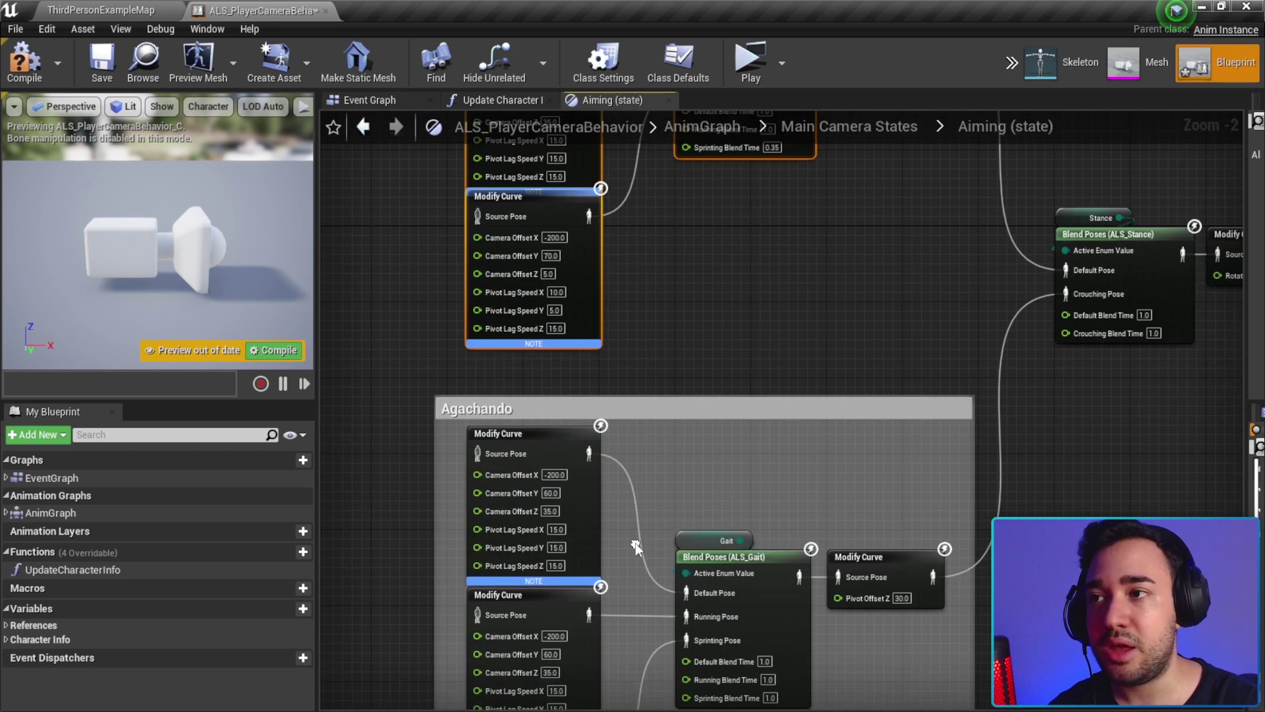
right_drag(643, 551, 895, 614)
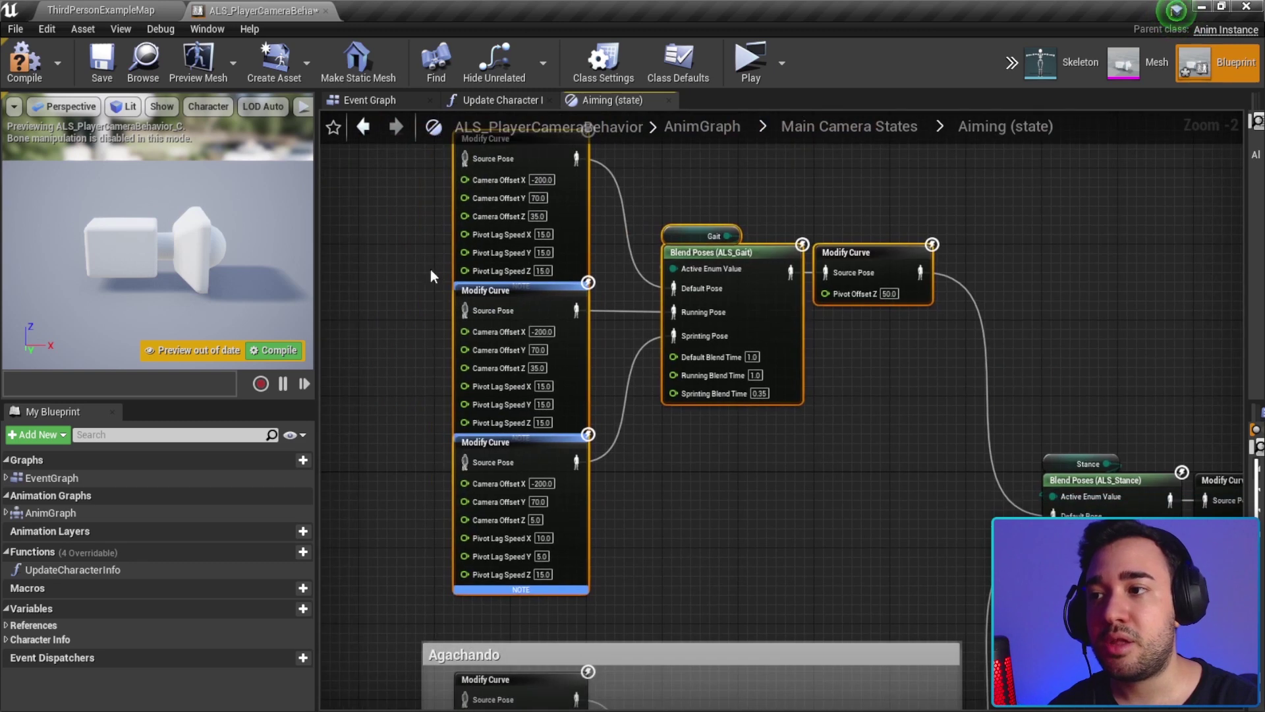
drag(361, 213, 892, 504)
scroll(892, 504, up, 2)
scroll(848, 459, down, 2)
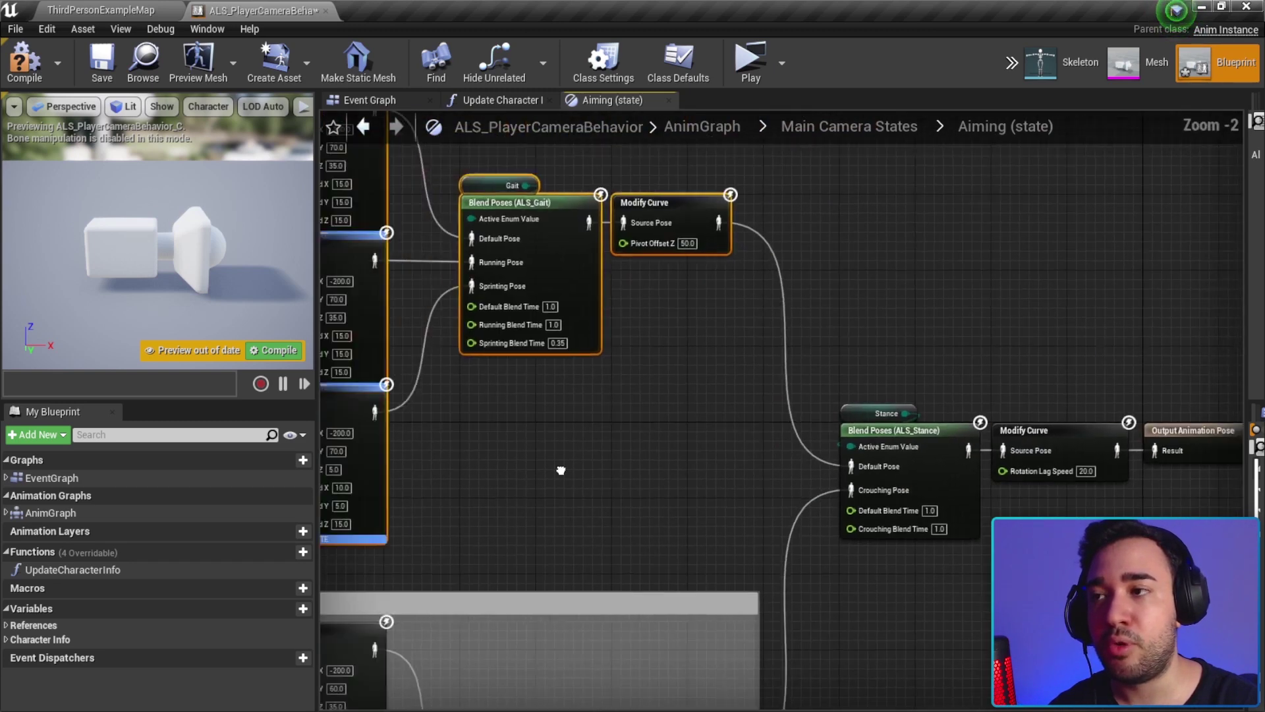
right_drag(501, 386, 726, 499)
Wrap the standing nodes in a comment, retitling it from 'Em pé' to 'Levantado'
drag(957, 548, 475, 176)
key(c)
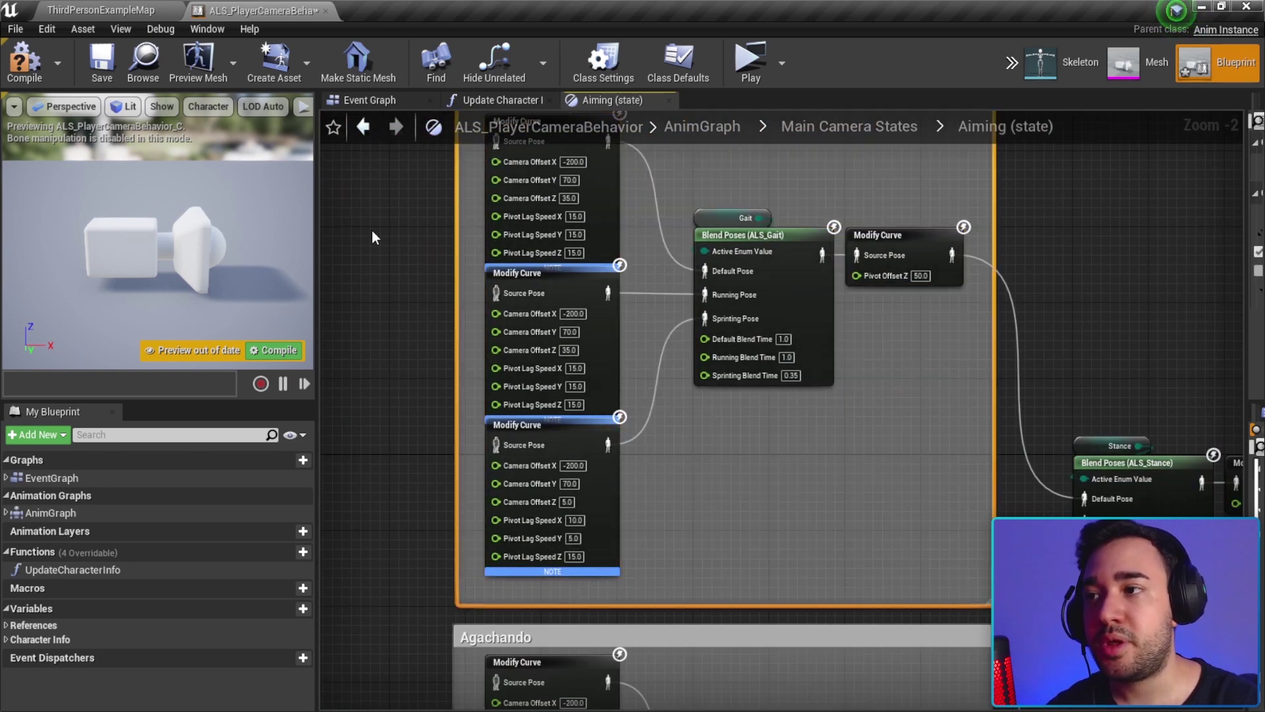
scroll(371, 231, down, 2)
text(E)
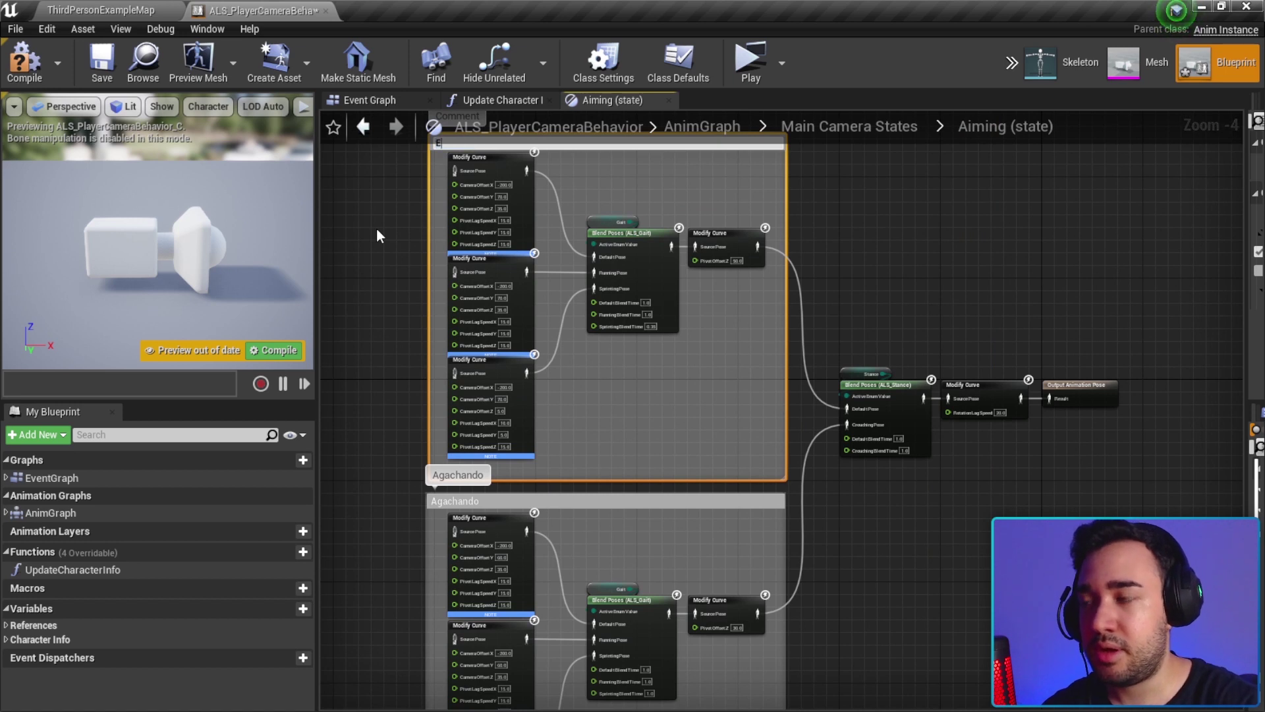
text(m)
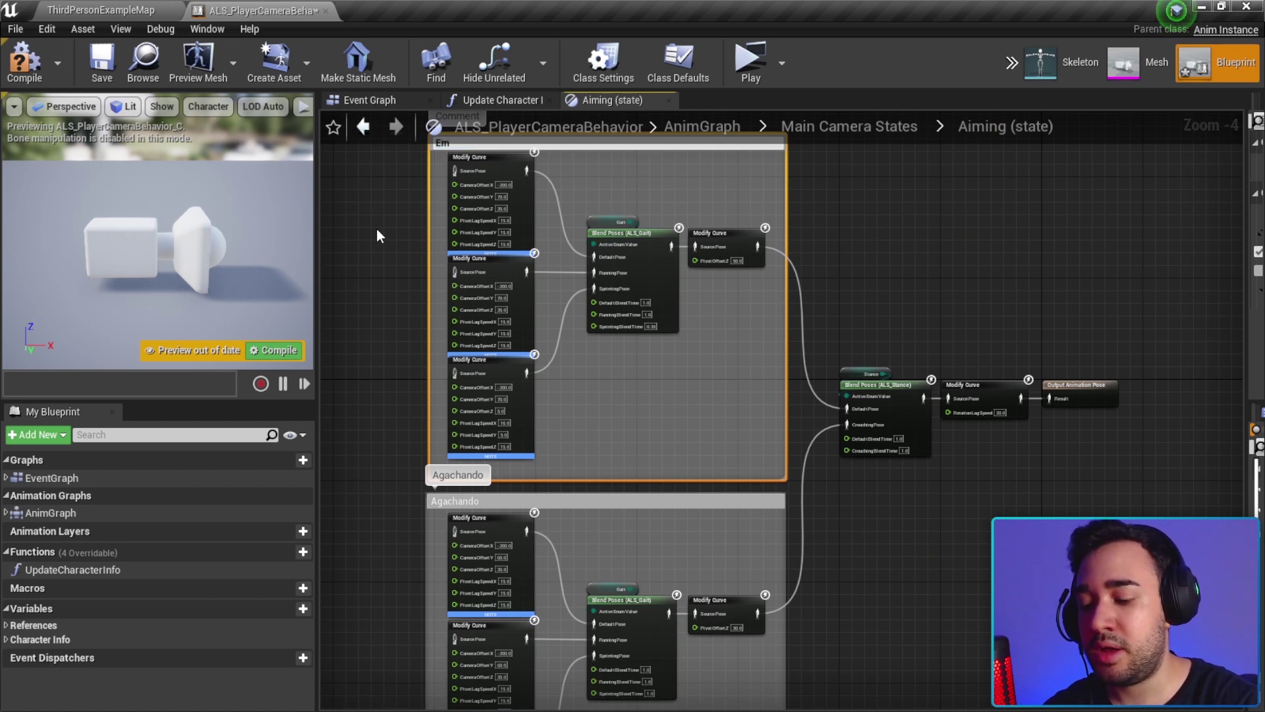
text( pé)
key(ctrl+a)
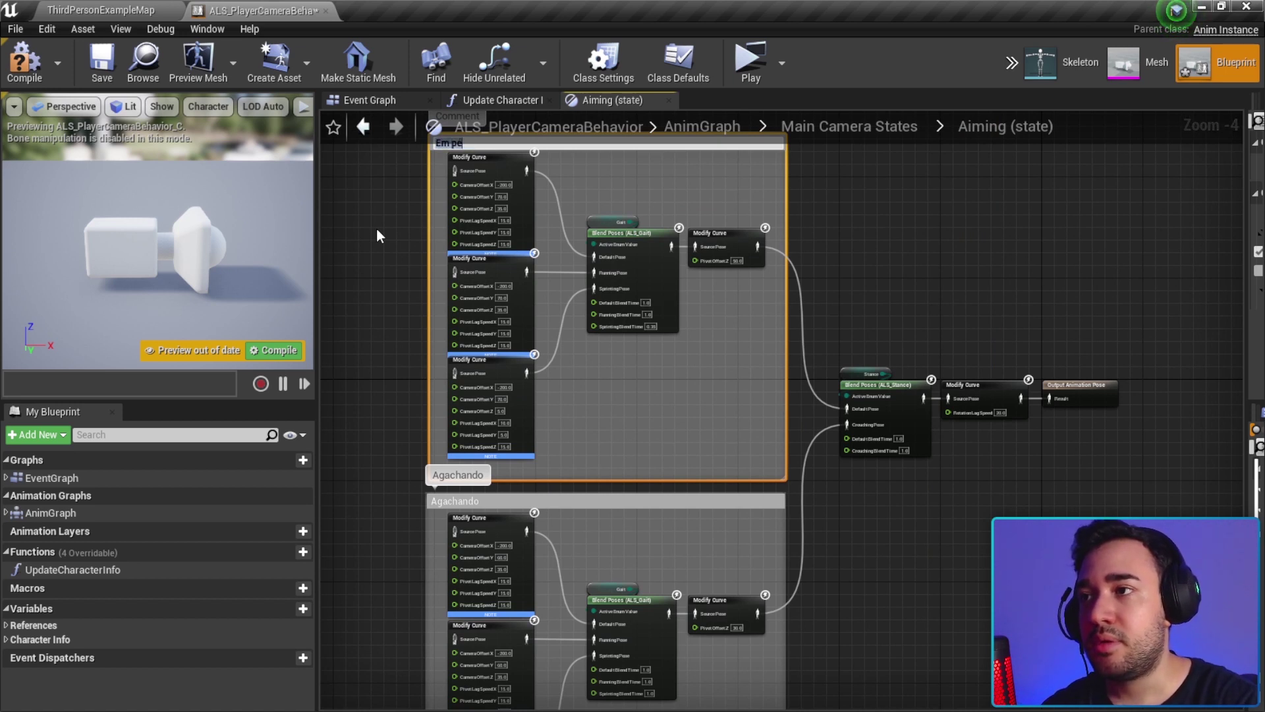
text(Levan)
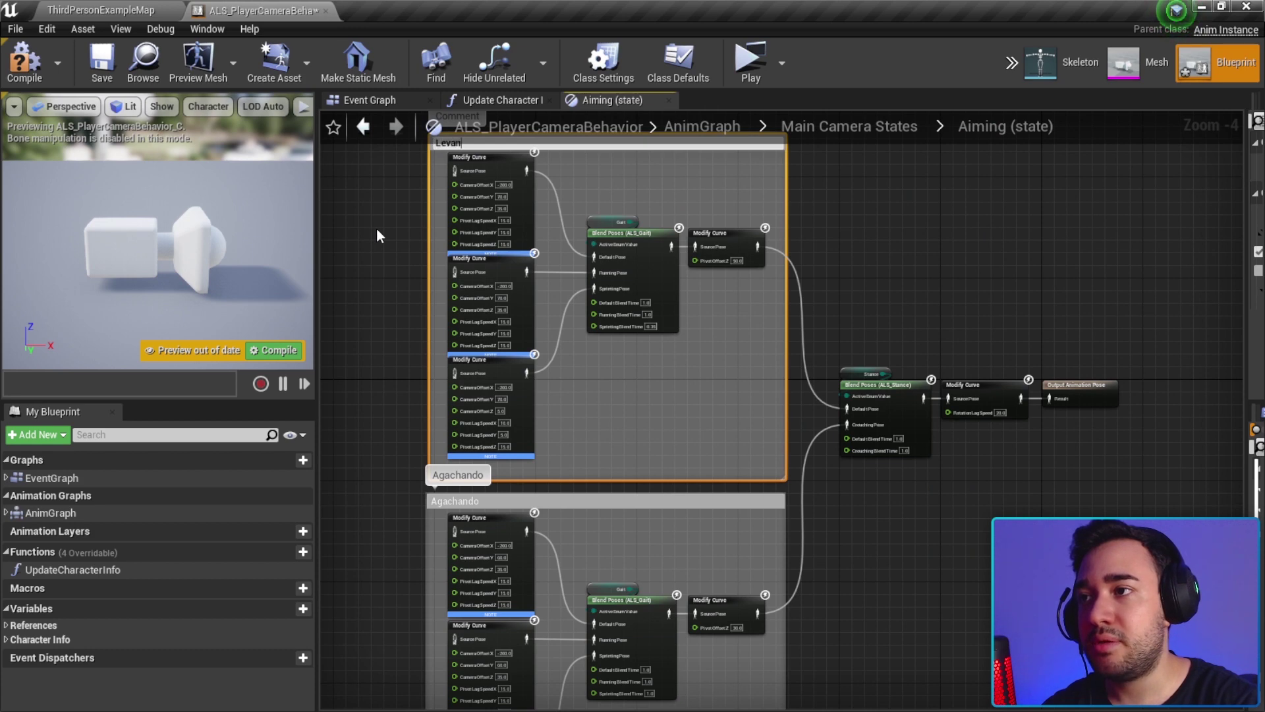
text(tado)
key(Return)
right_drag(377, 231, 477, 259)
Set the top Levantado Modify Curve node's Camera Offset X to -100.0 and compile
scroll(655, 245, up, 1)
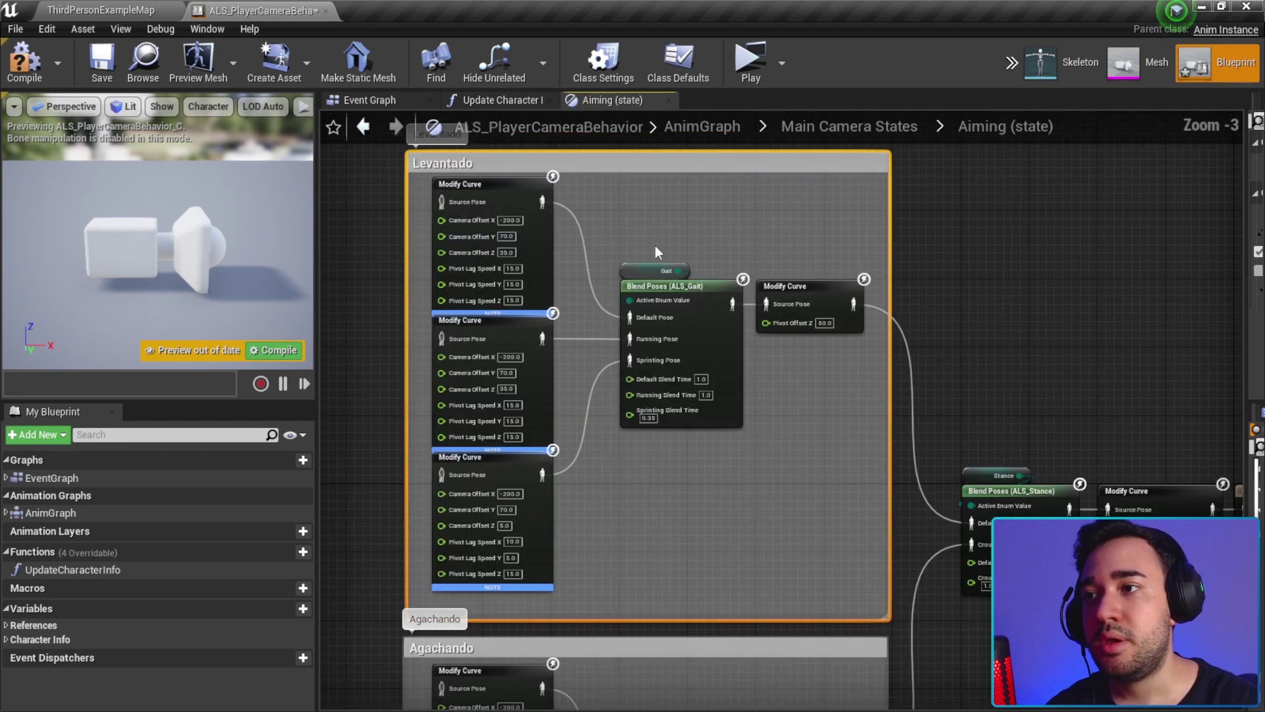
scroll(635, 234, up, 2)
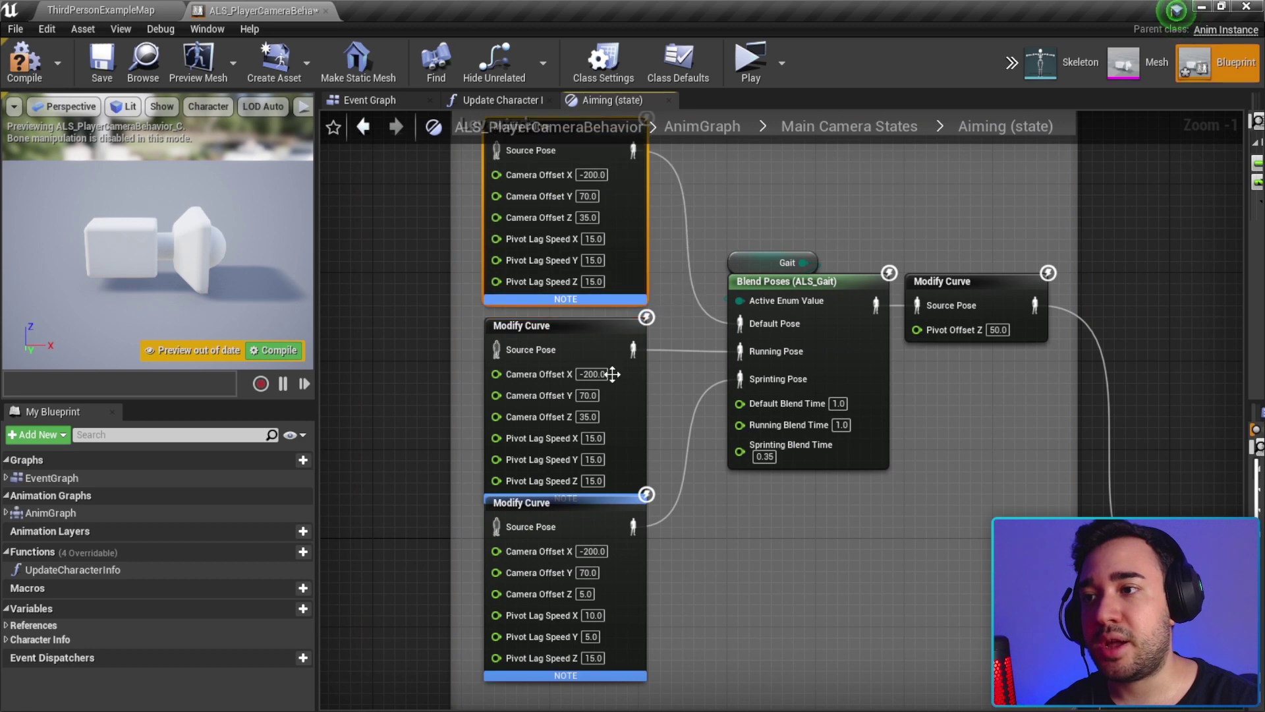
click(606, 525)
right_drag(718, 408, 715, 446)
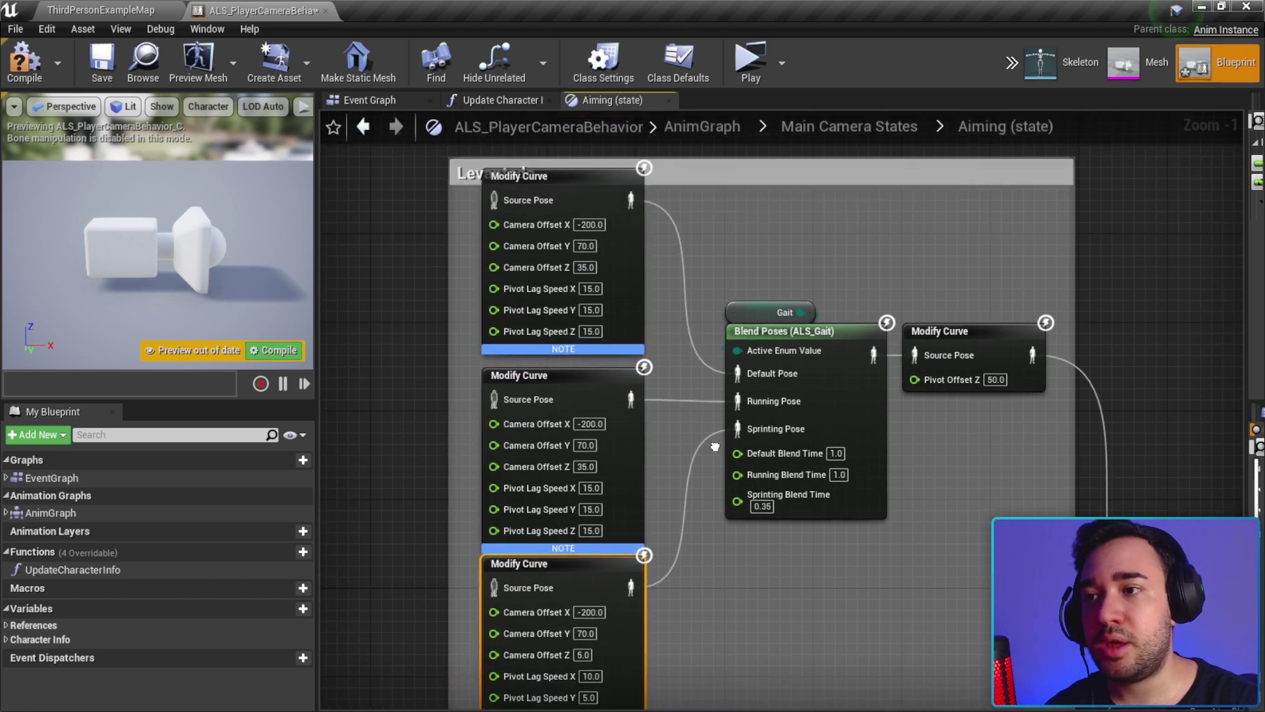
click(606, 317)
right_drag(745, 199, 774, 244)
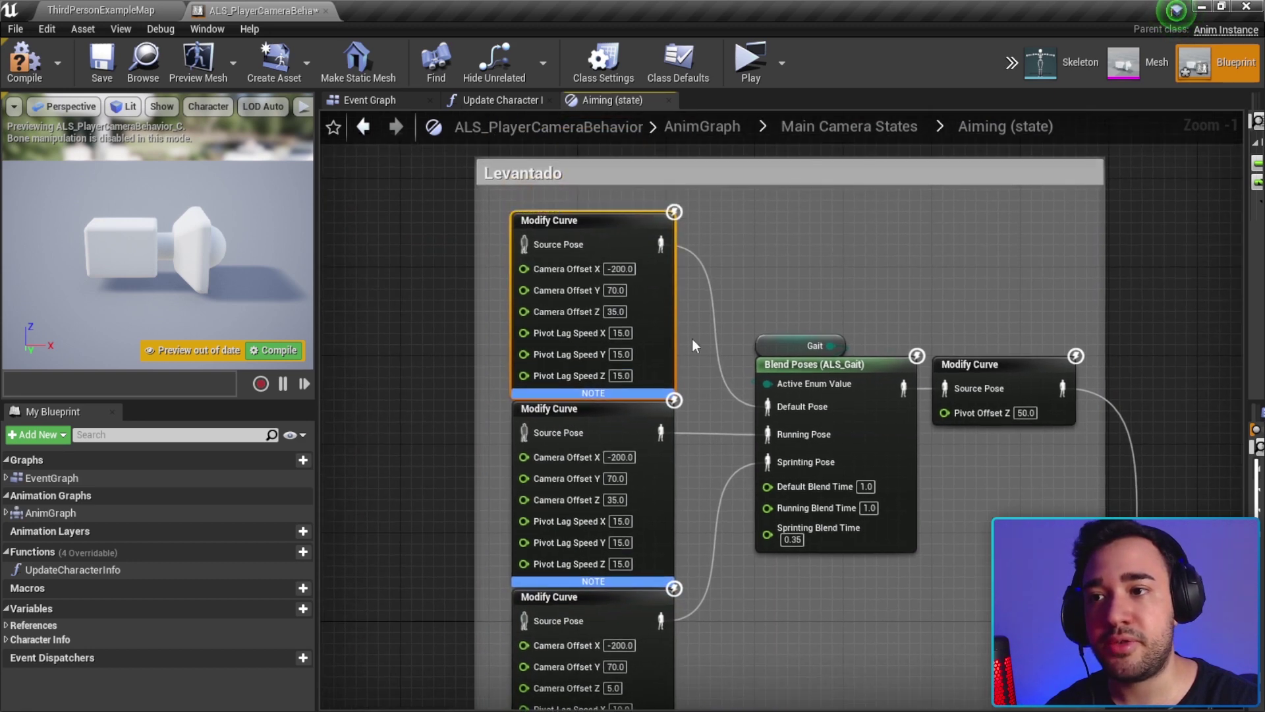
scroll(692, 339, up, 1)
drag(565, 287, 564, 287)
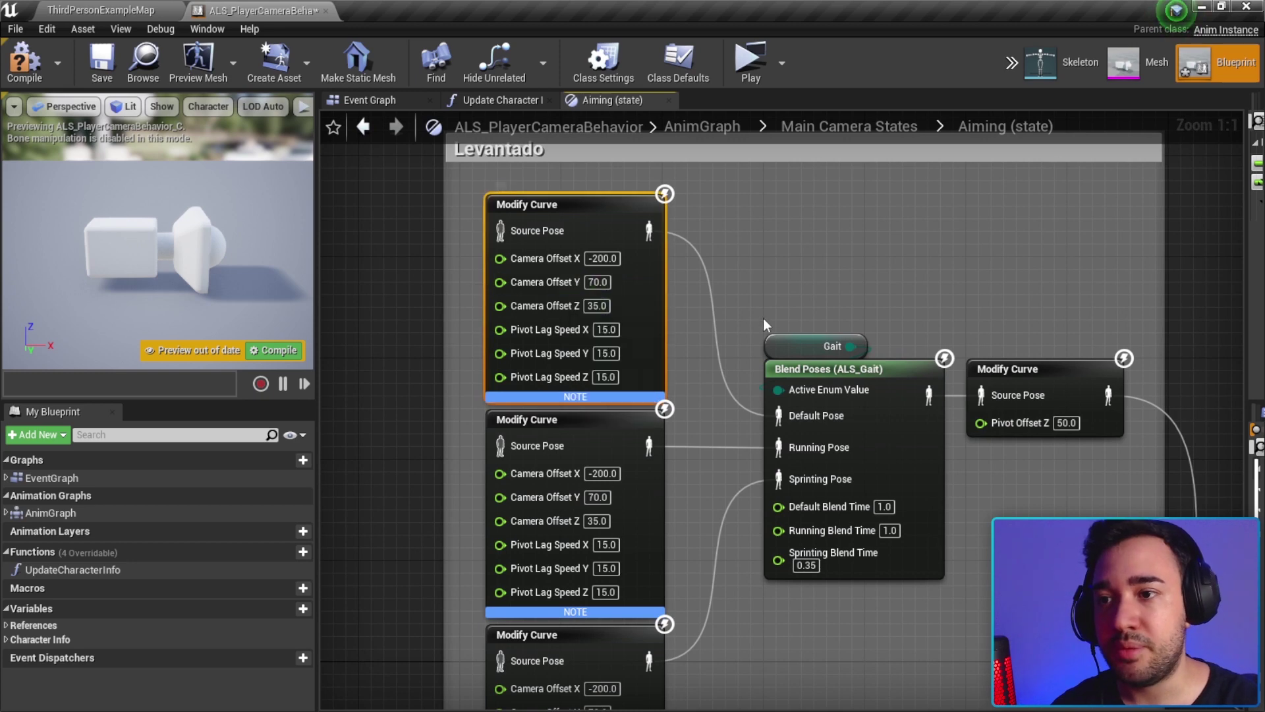
right_drag(763, 317, 771, 339)
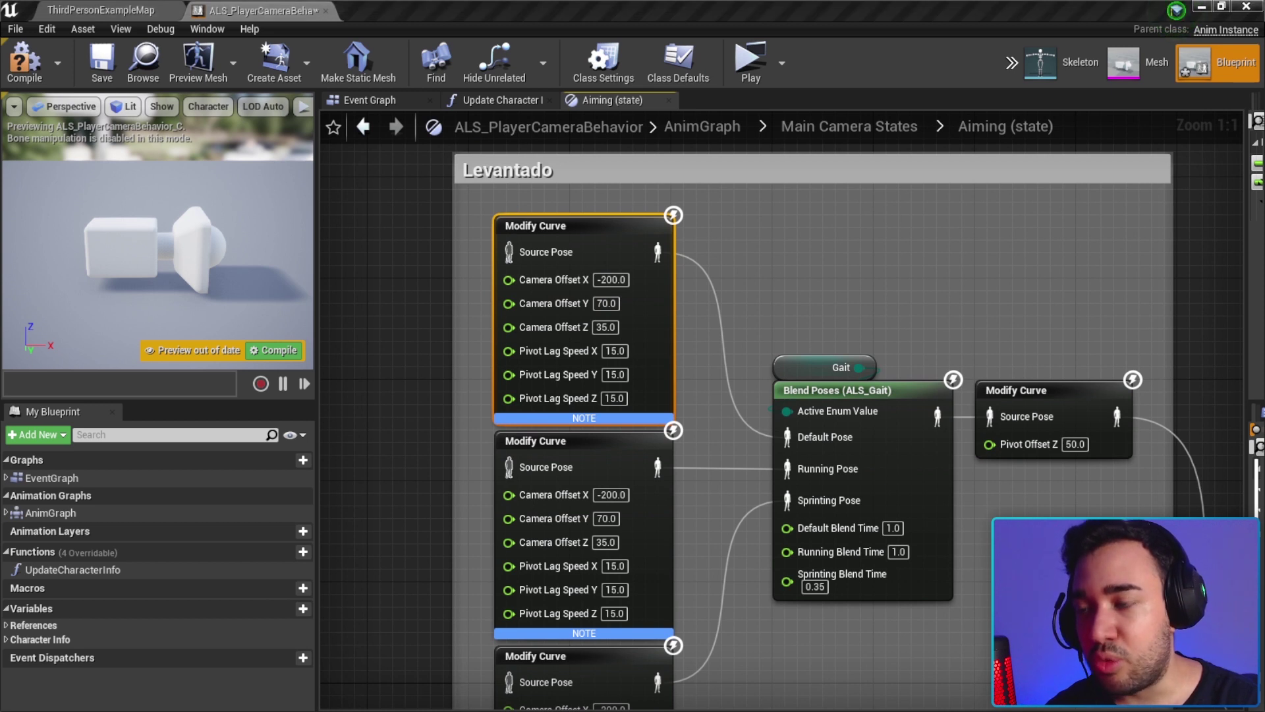
click(623, 279)
text(-100)
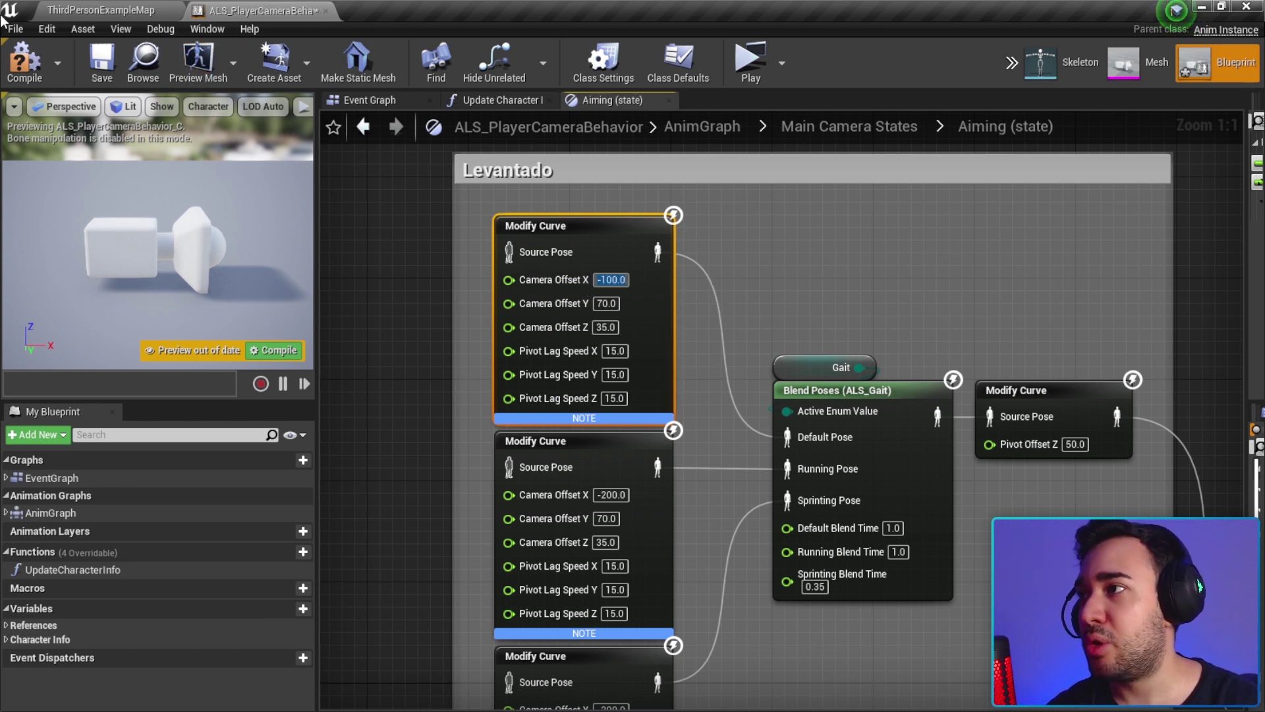
click(24, 59)
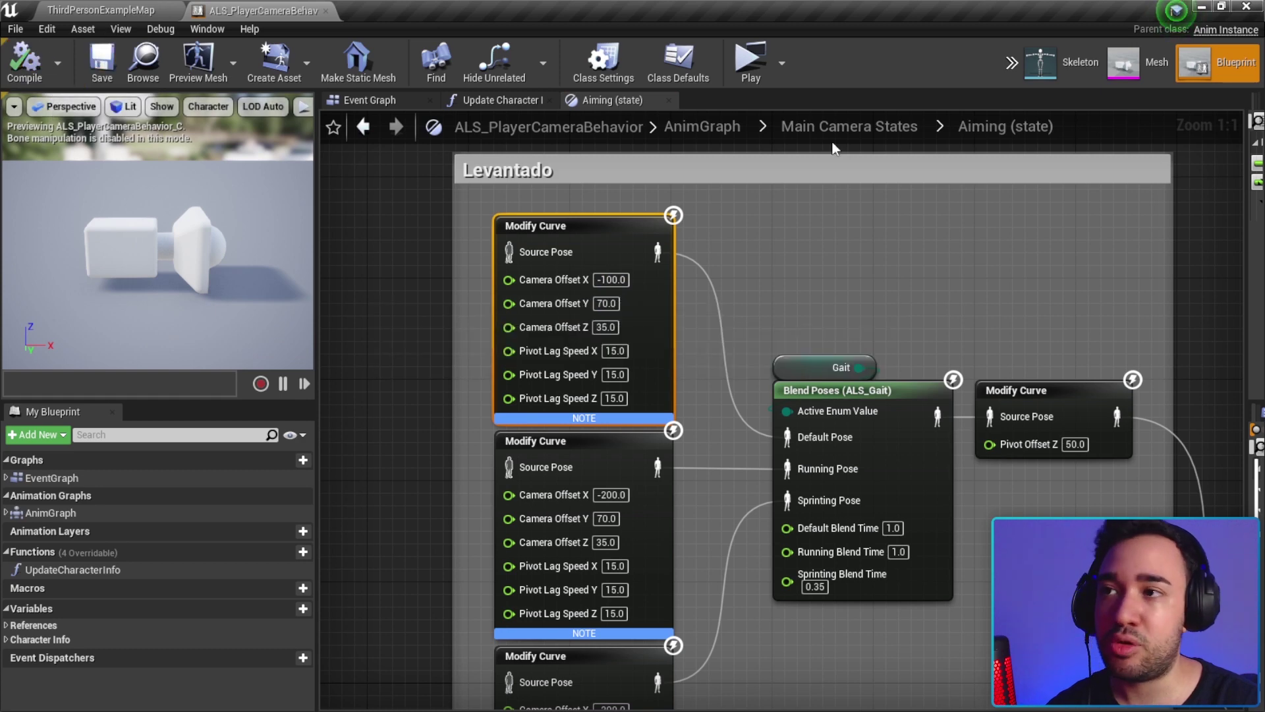
Test-play with aiming, change Camera Offset X to -300.0, and test-play again
click(751, 75)
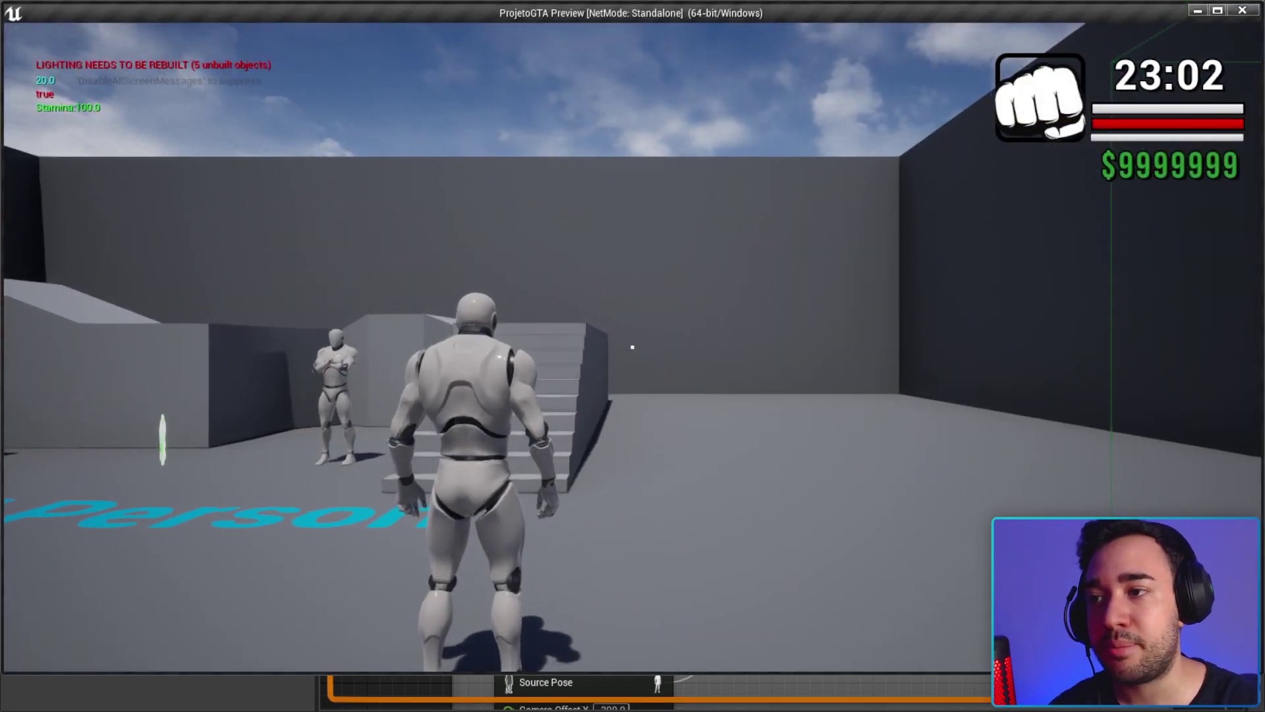
right_click(632, 347)
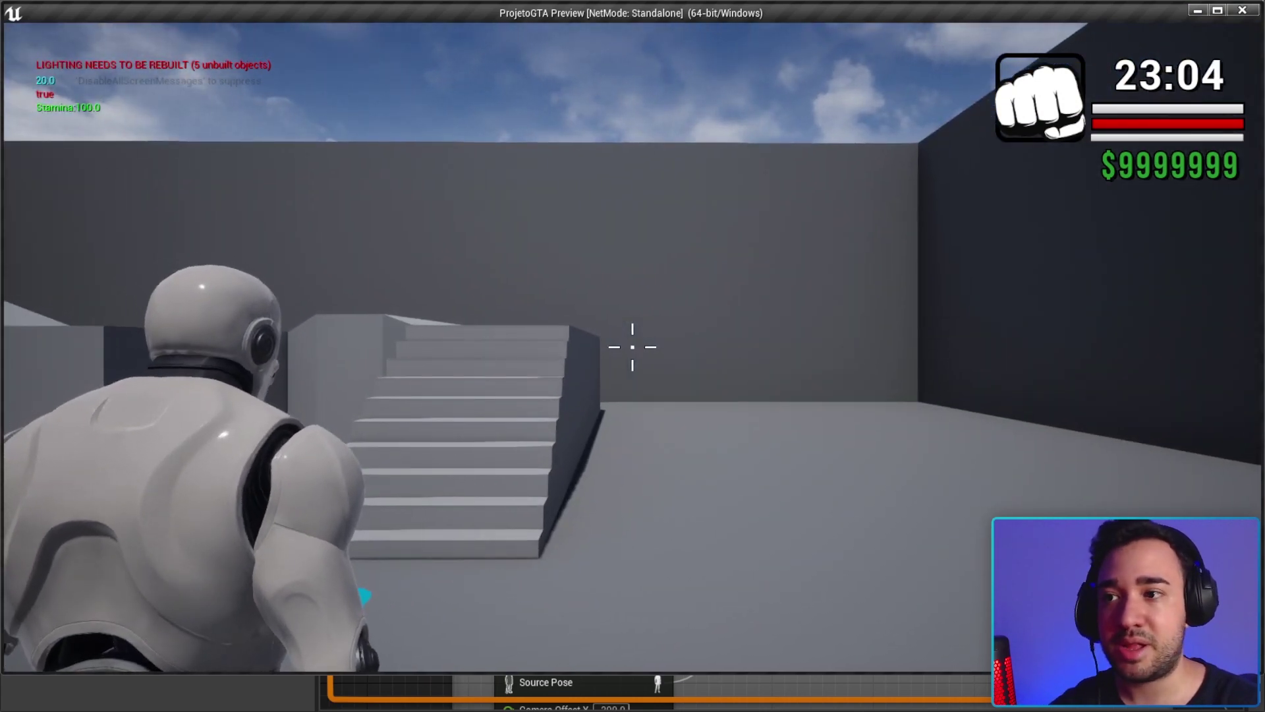
key(Escape)
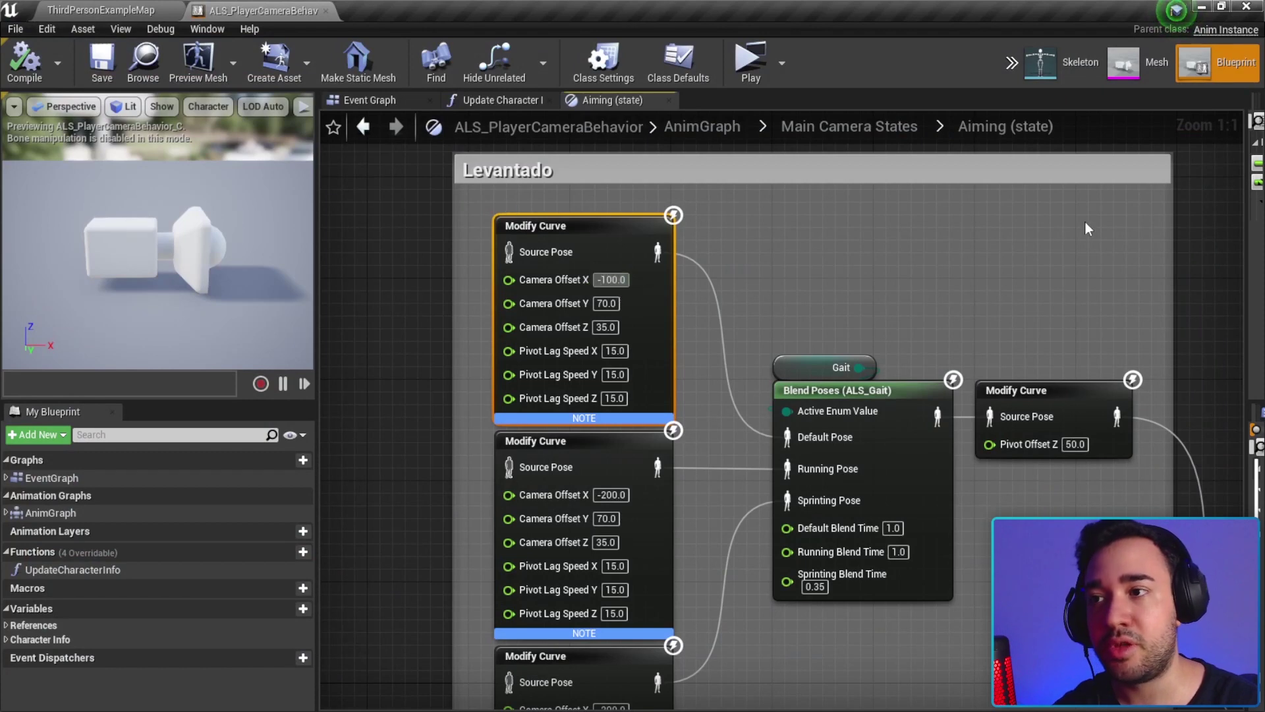
text(3)
key(Return)
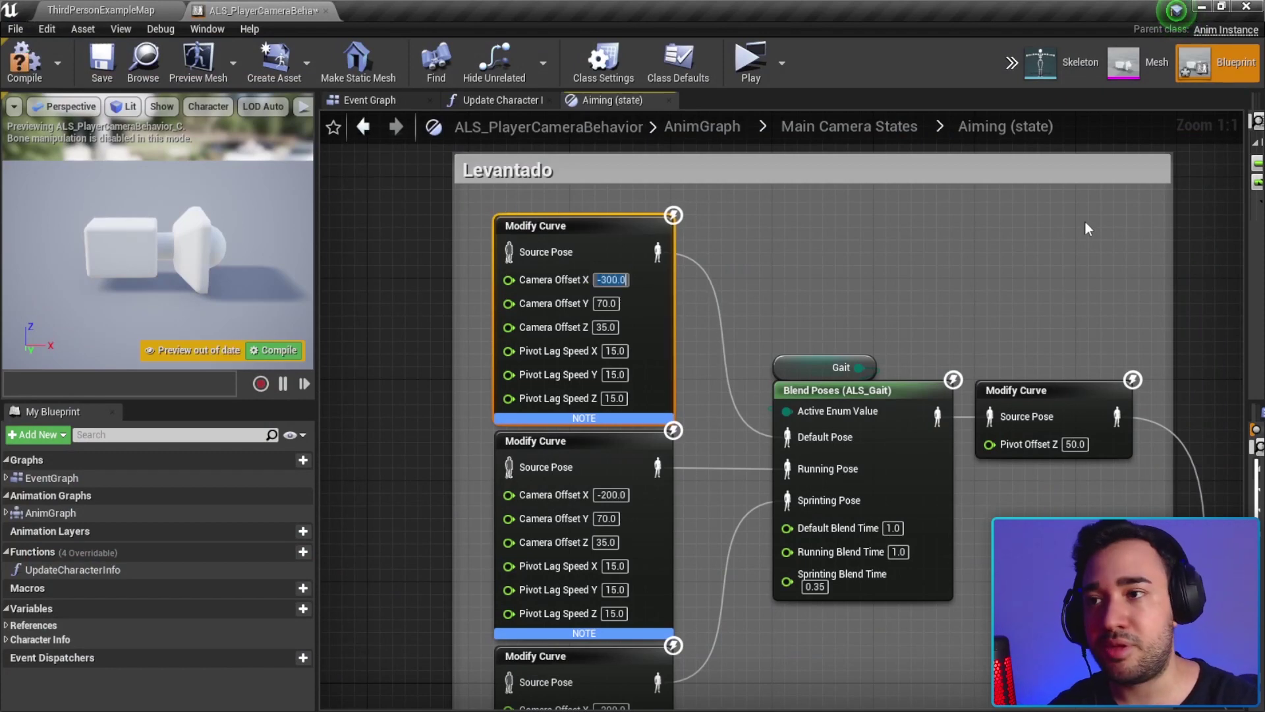
click(739, 73)
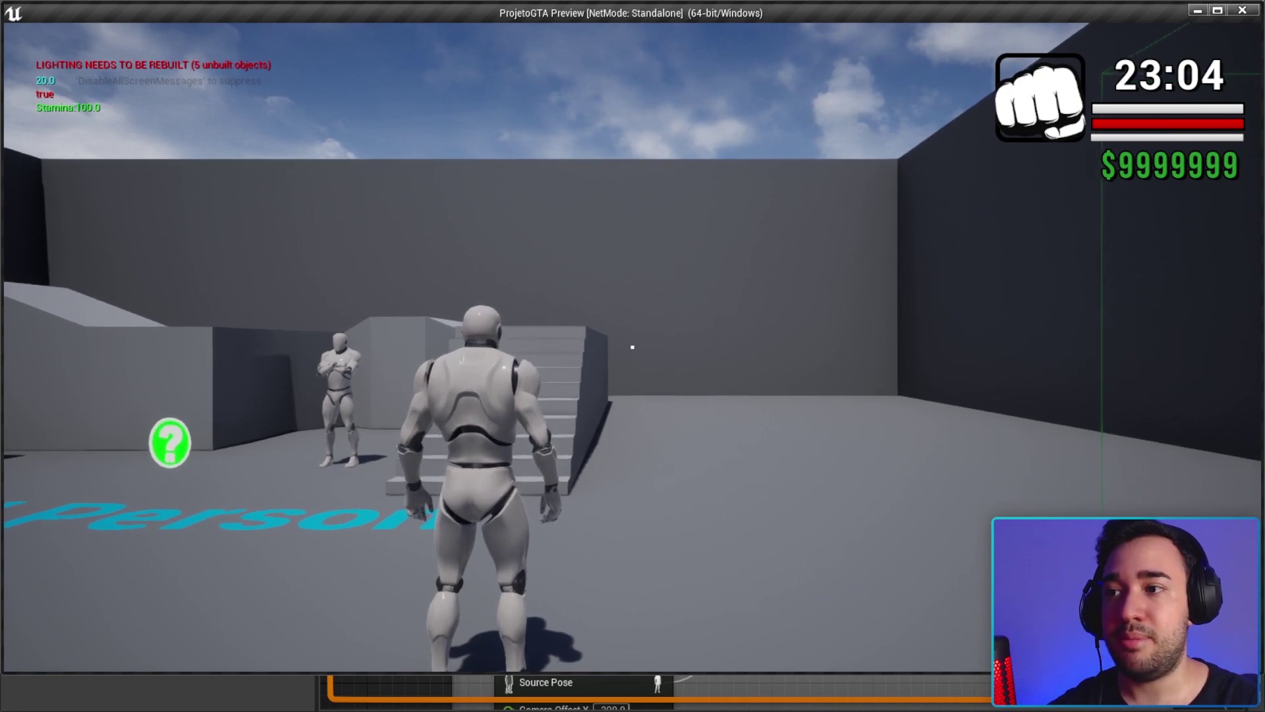
key(Escape)
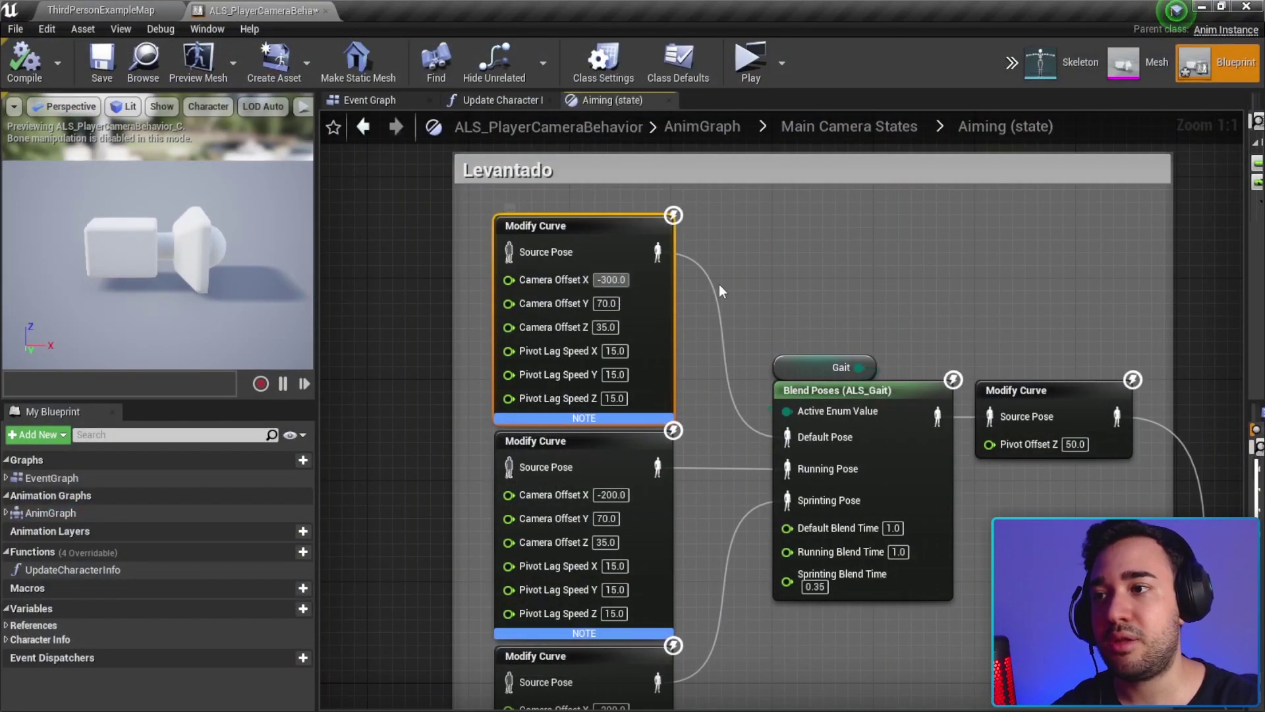
Change Camera Offset X to -500.0, test-play it, then start editing the offset again
key(BackSpace)
text(5)
key(Return)
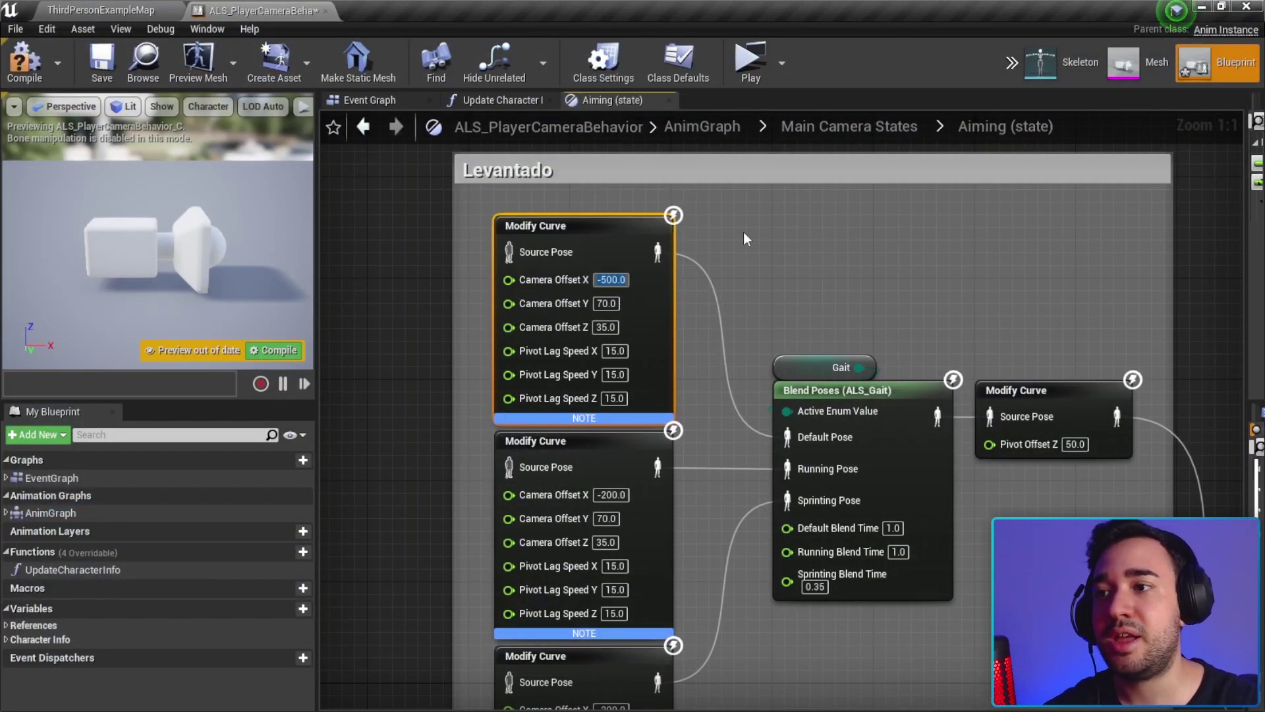
click(743, 66)
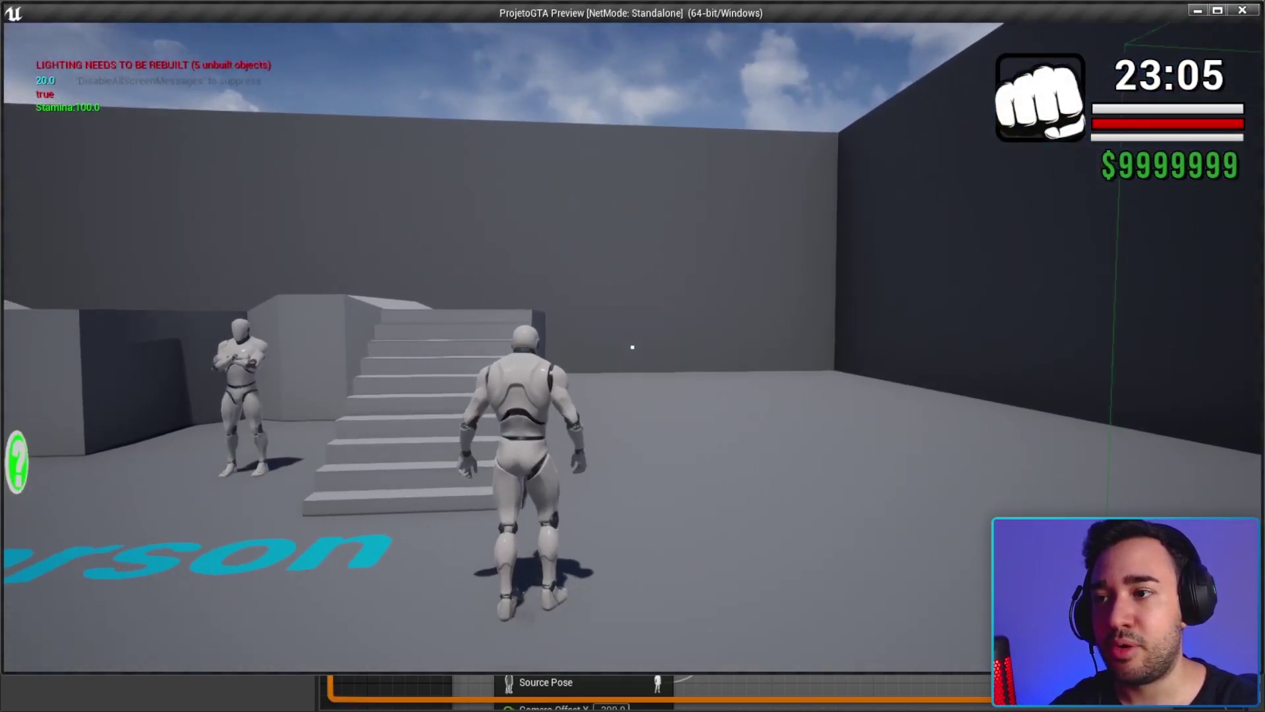
key(Escape)
click(611, 279)
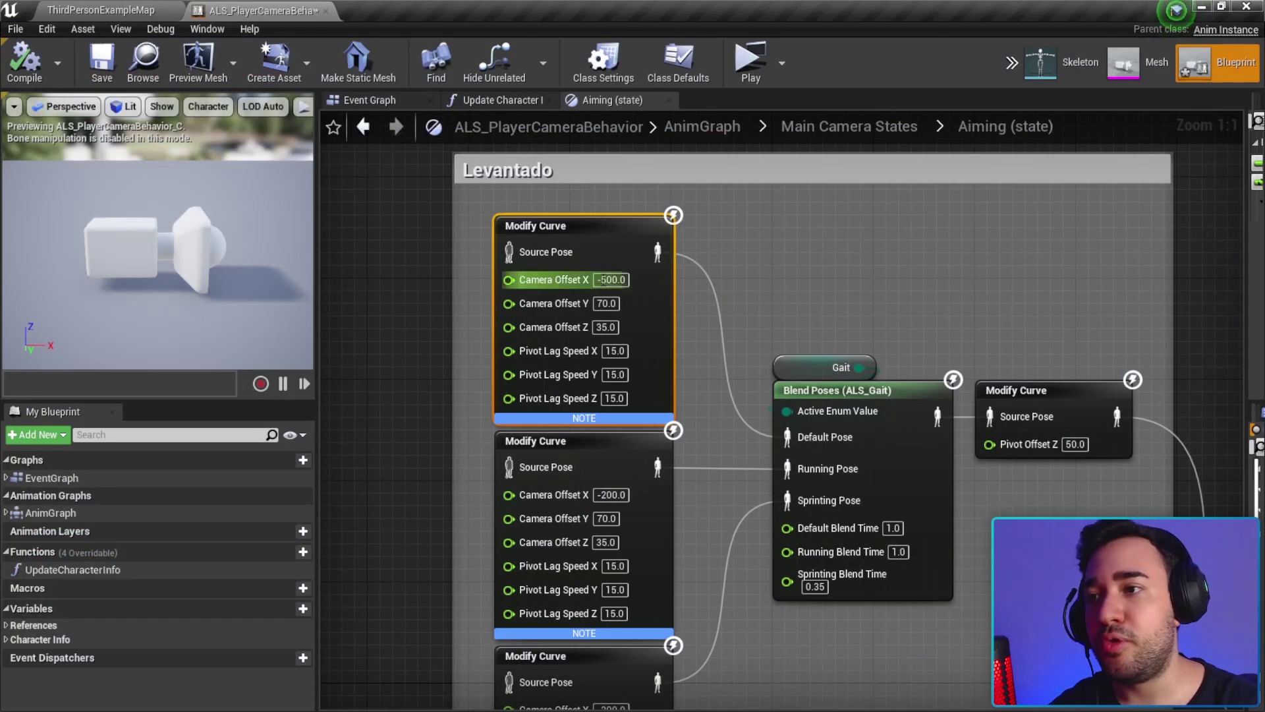
Enter -50.0, run the game preview, walk around and aim to check the camera, then stop
text(-)
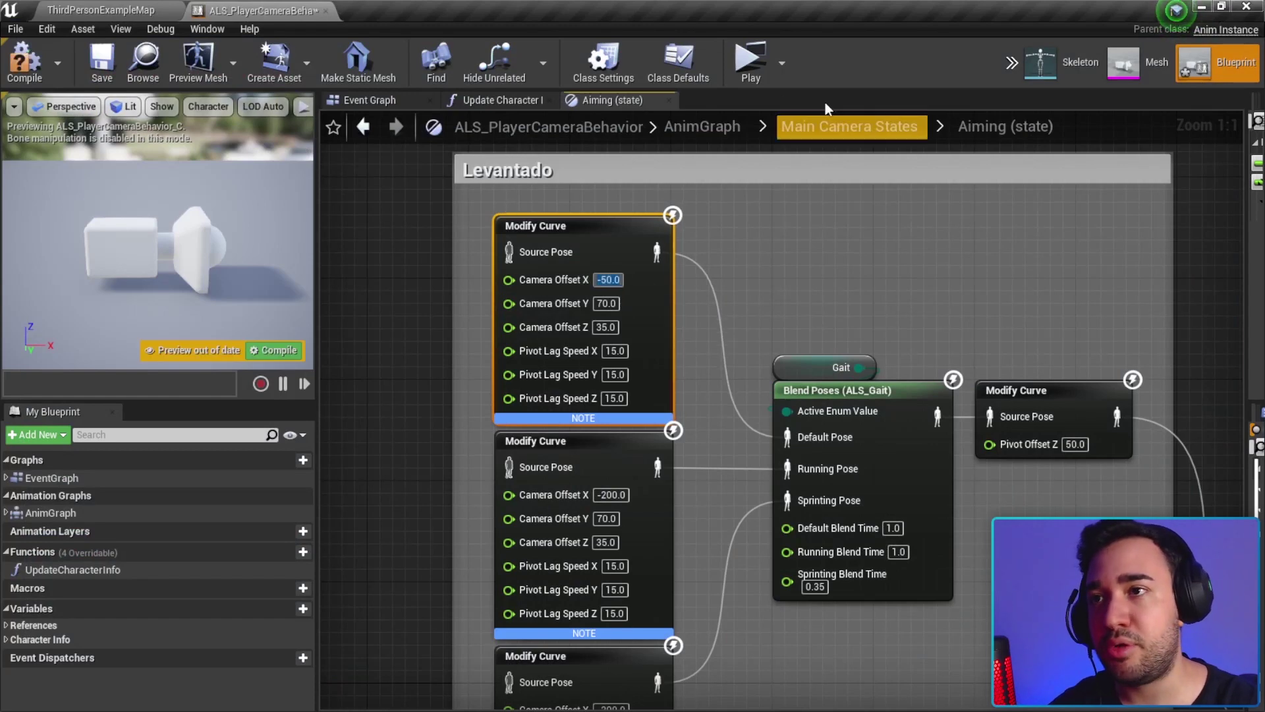
click(747, 62)
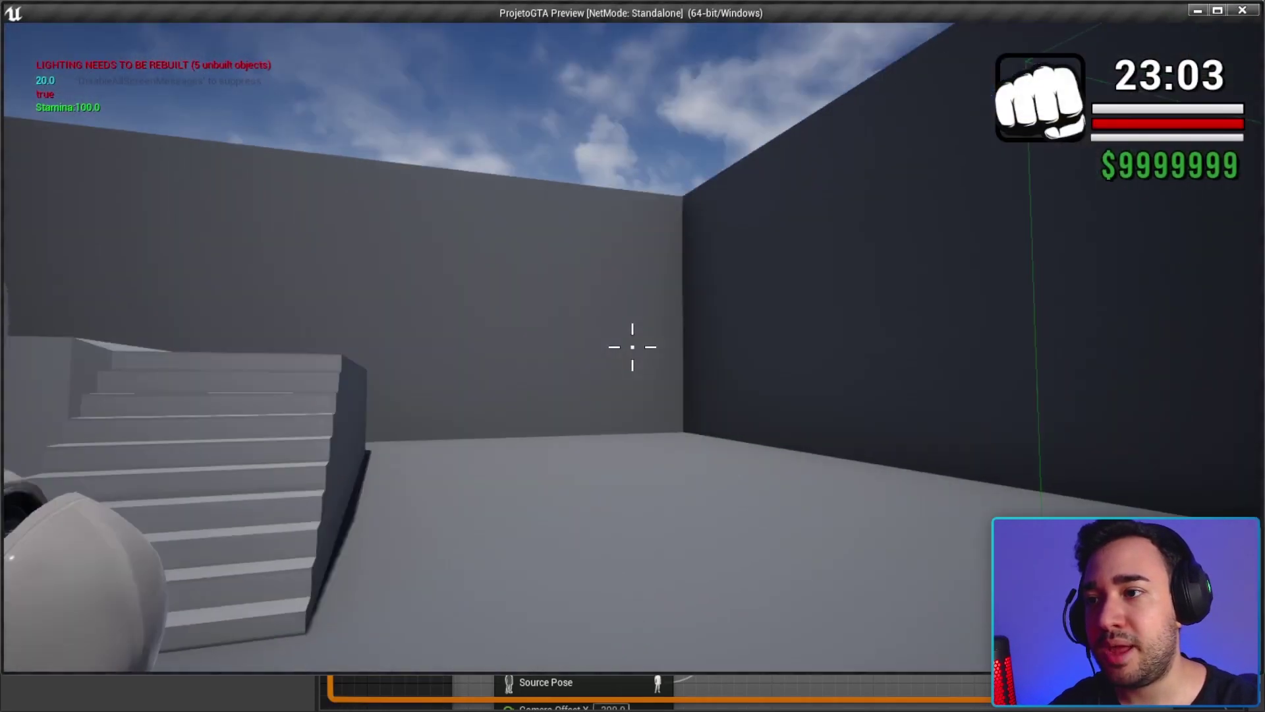
key(s)
key(w)
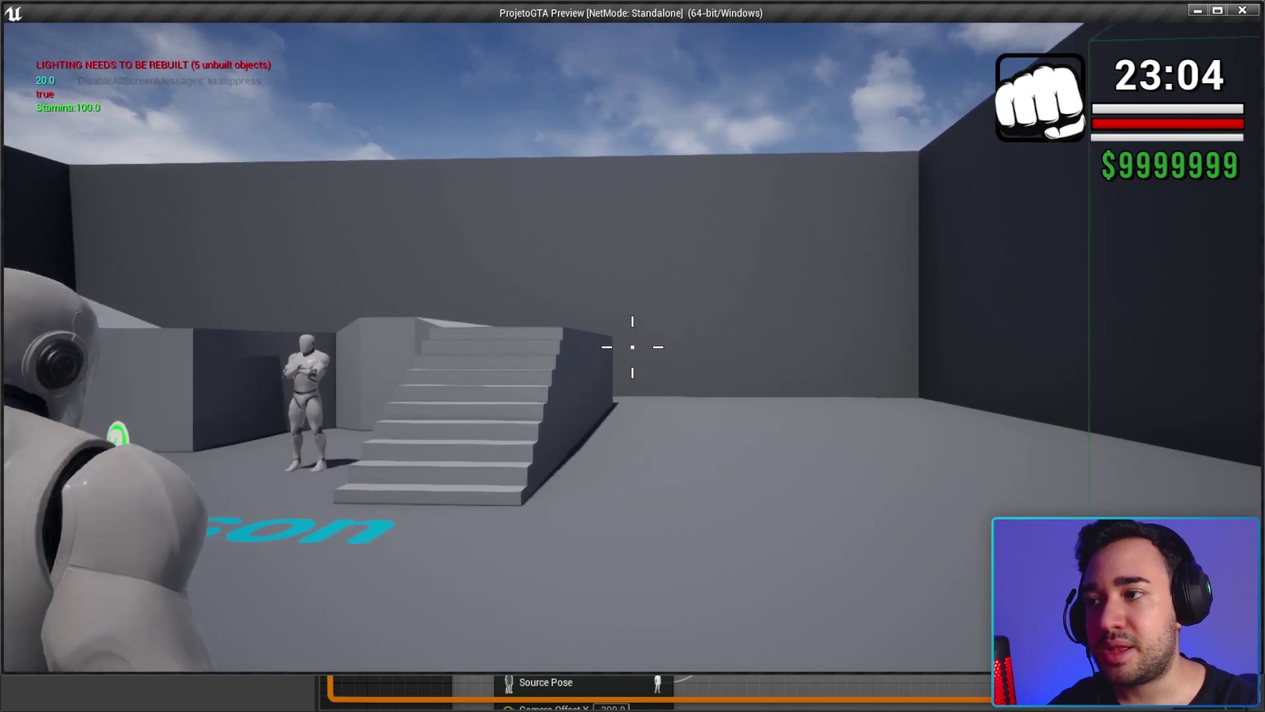
key(w)
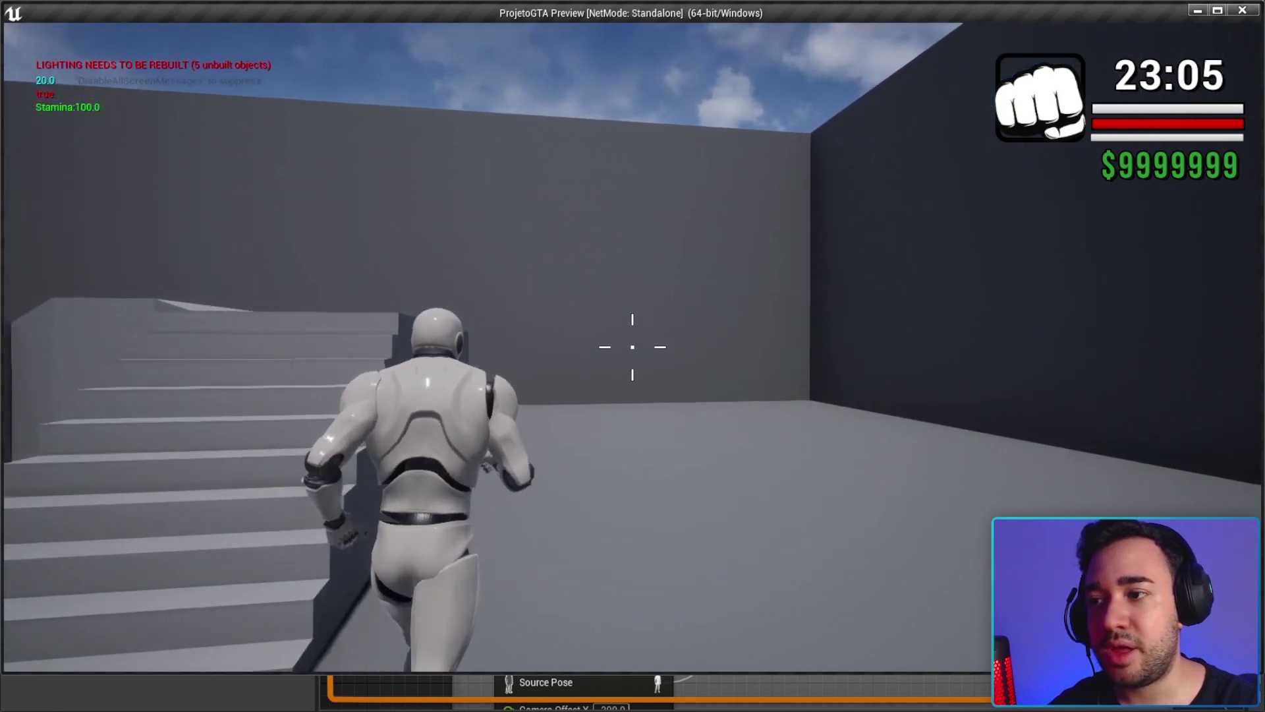
key(w)
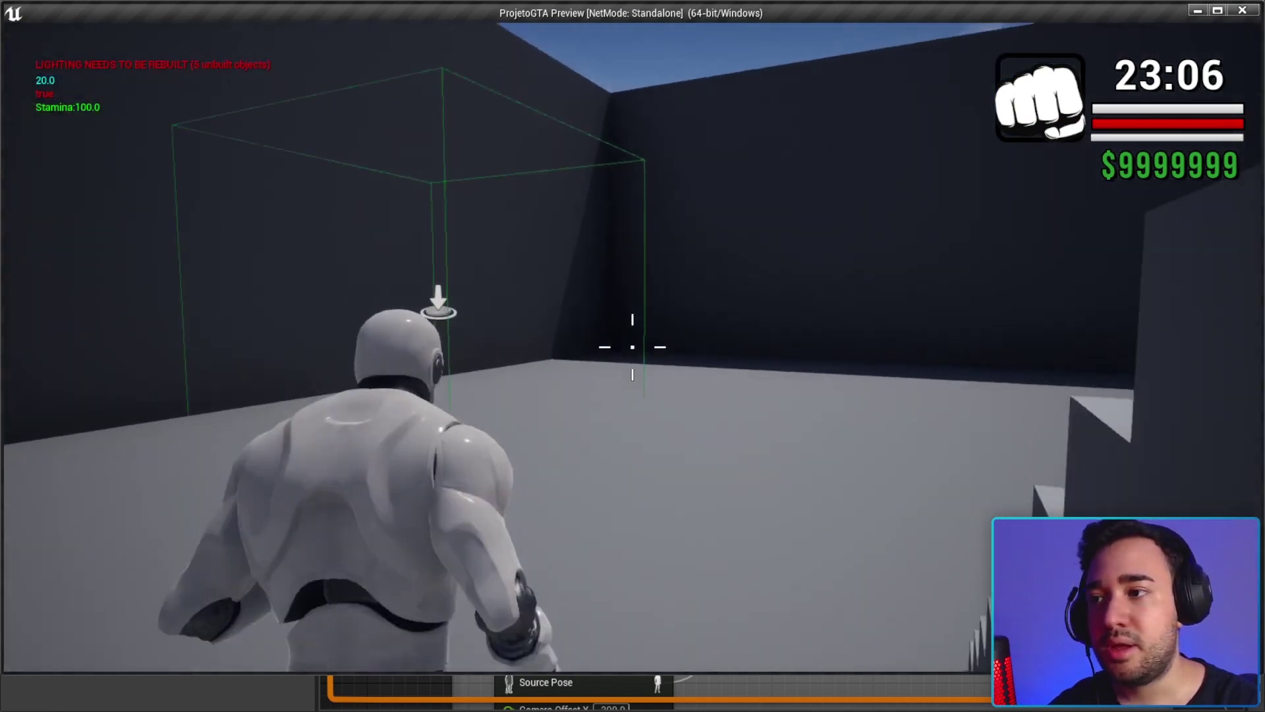
key(w)
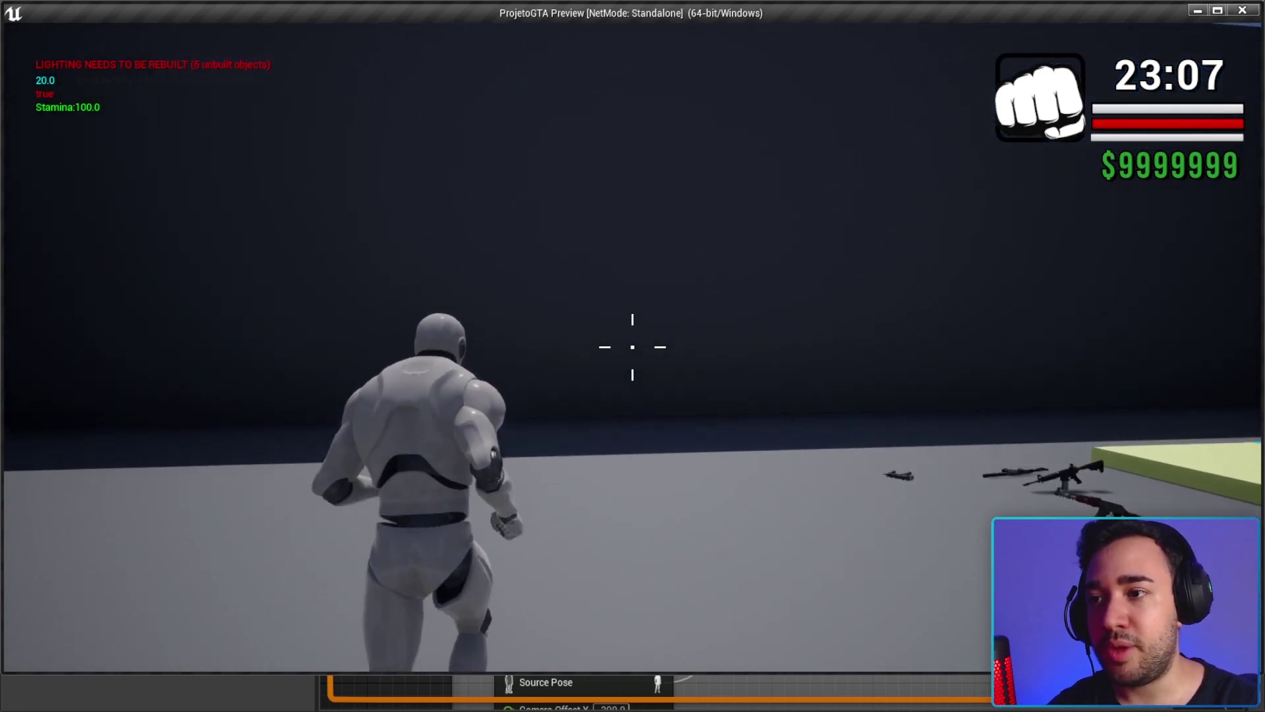
key(w)
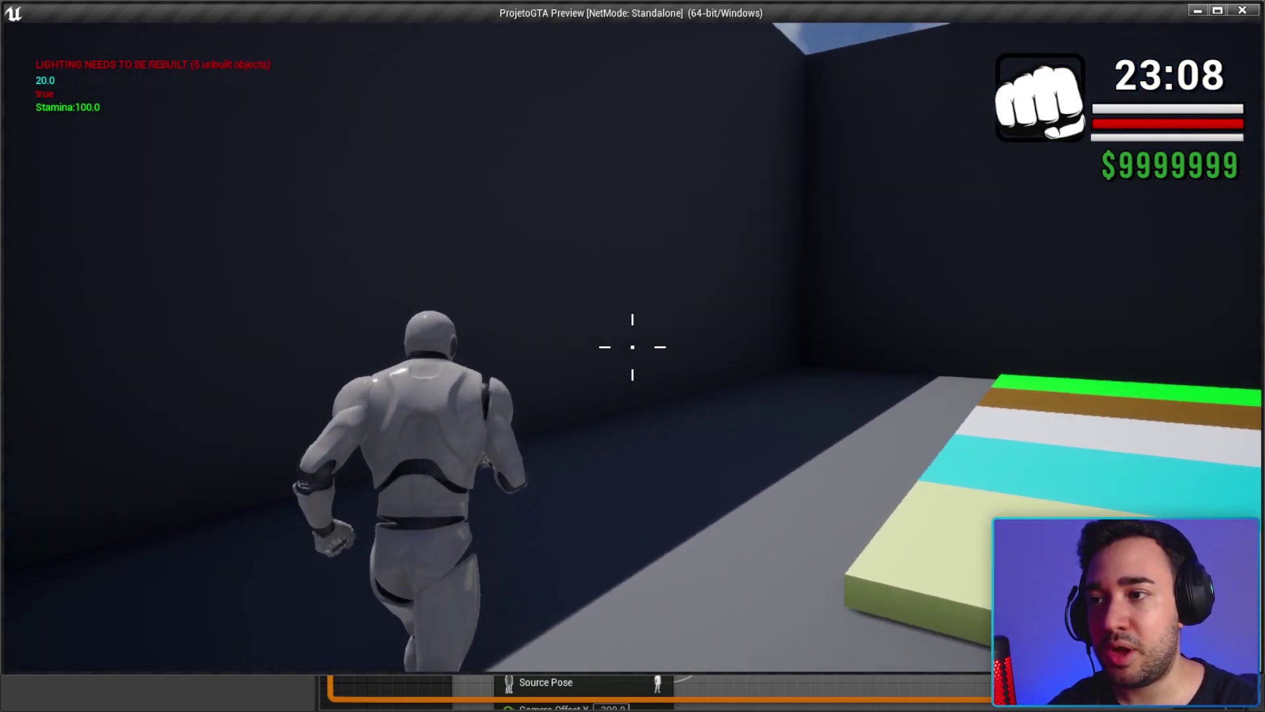
key(w)
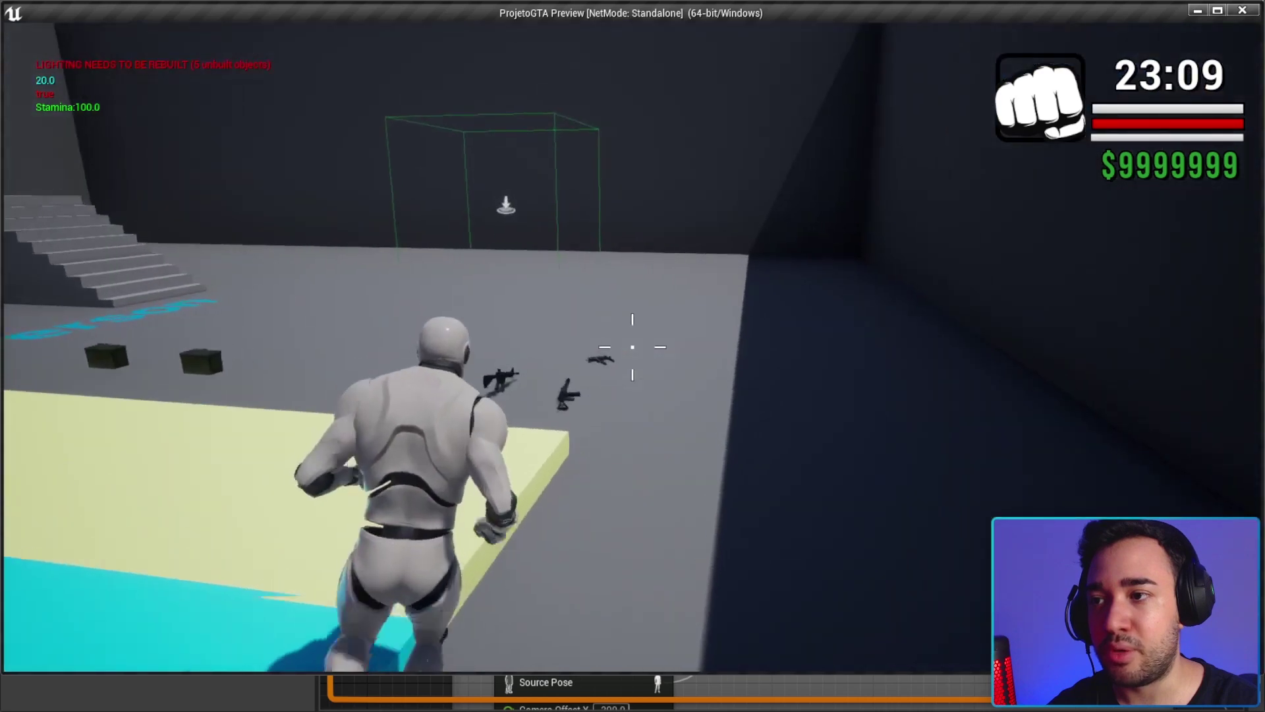
key(w)
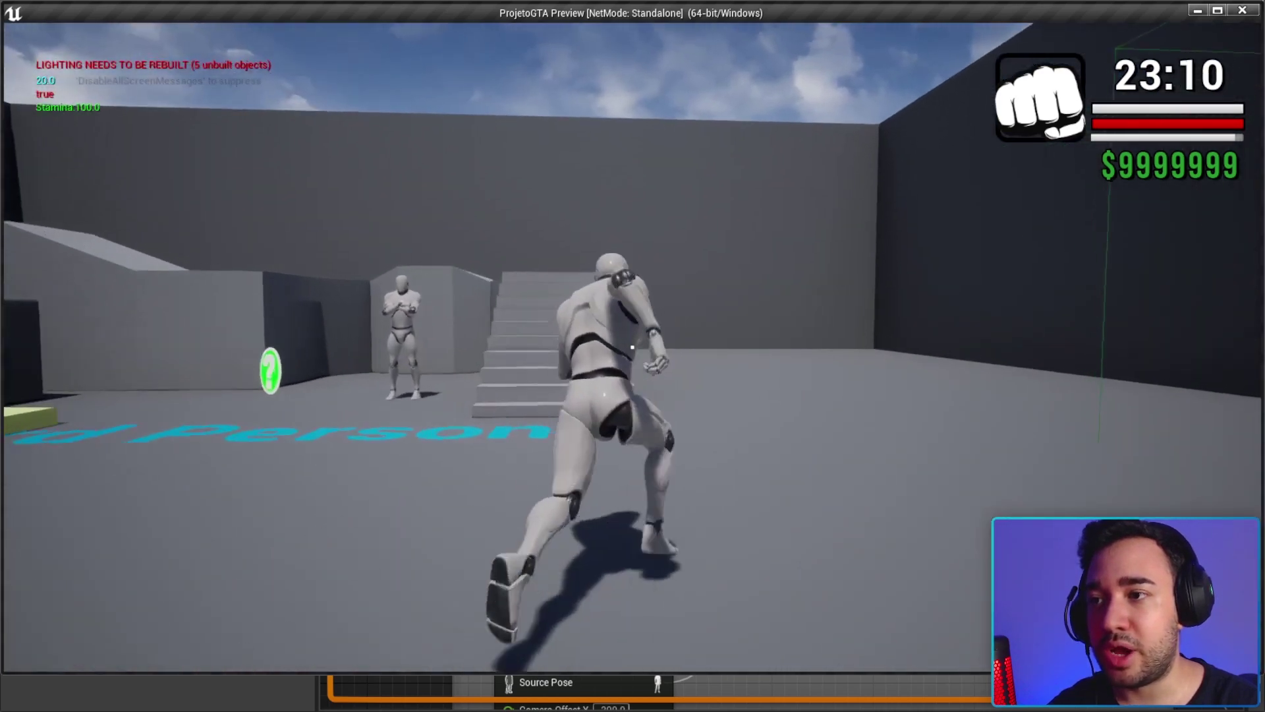
right_click(632, 346)
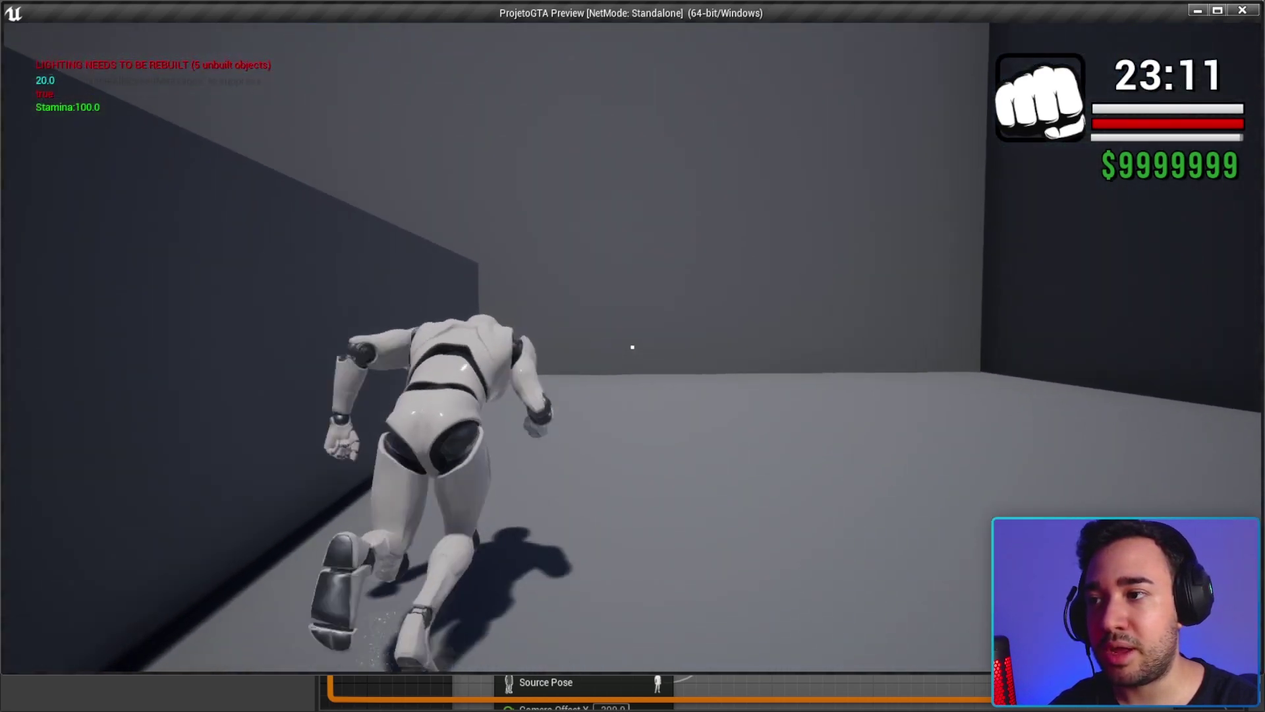
key(Escape)
Set Camera Offset X on the lower Levantado Modify Curve node to -100.0
right_drag(545, 350, 530, 152)
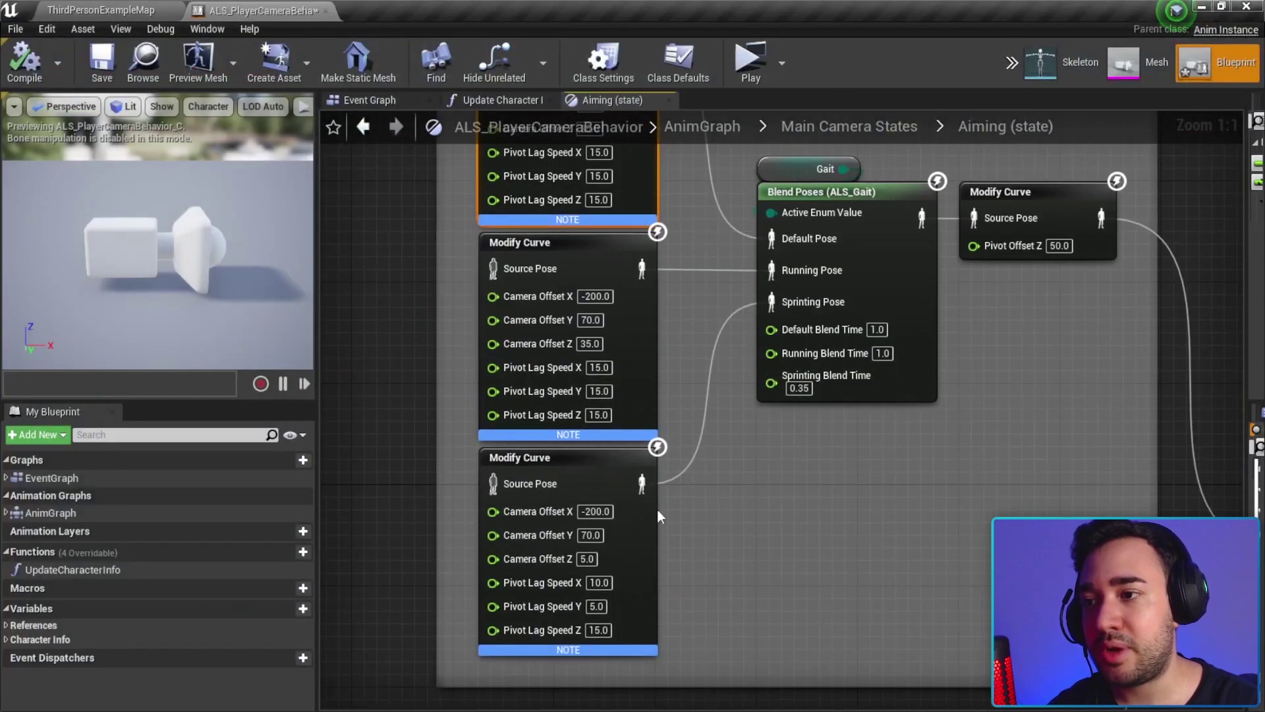
click(590, 475)
drag(460, 498, 461, 499)
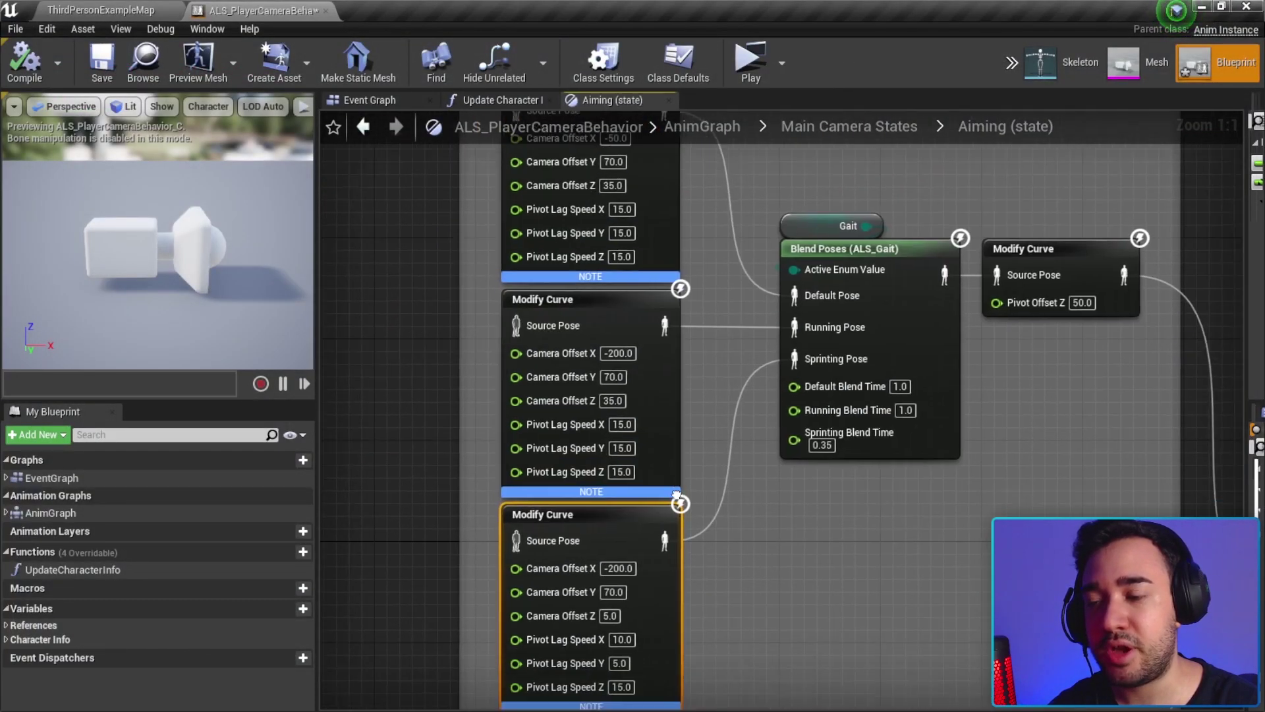
right_drag(576, 488, 576, 381)
click(589, 404)
text(-1003)
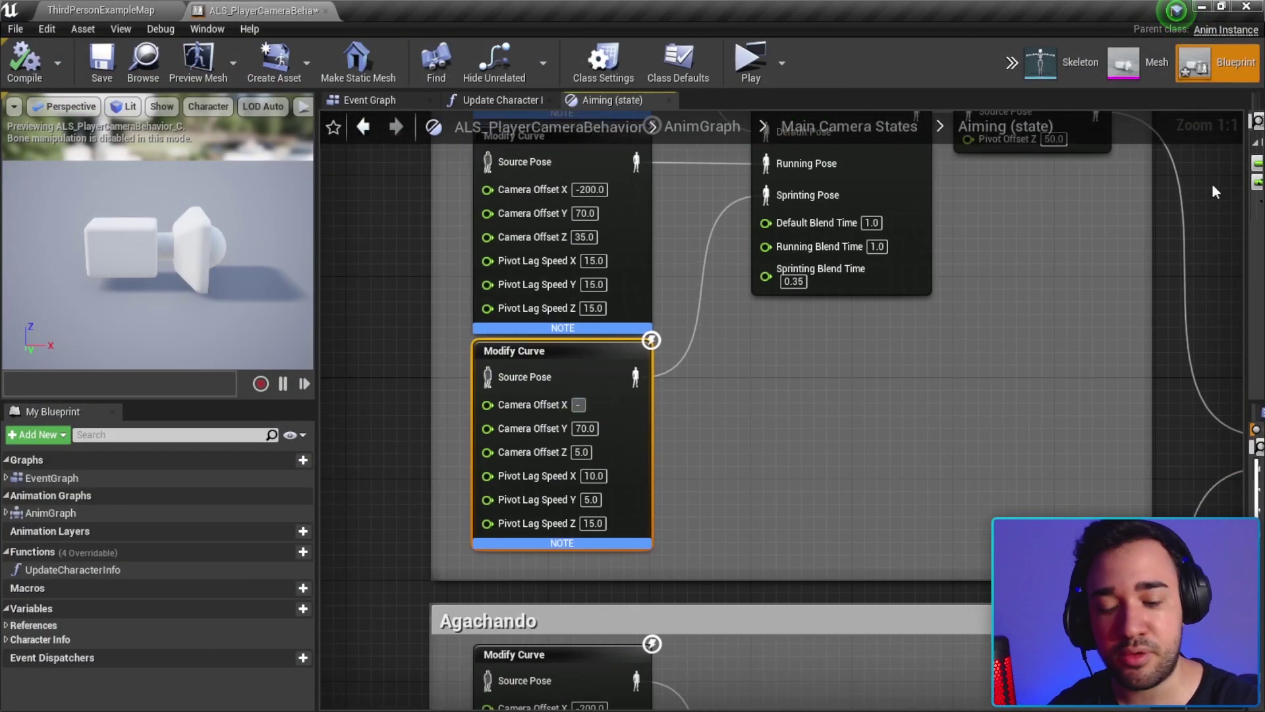
key(Return)
text(-100)
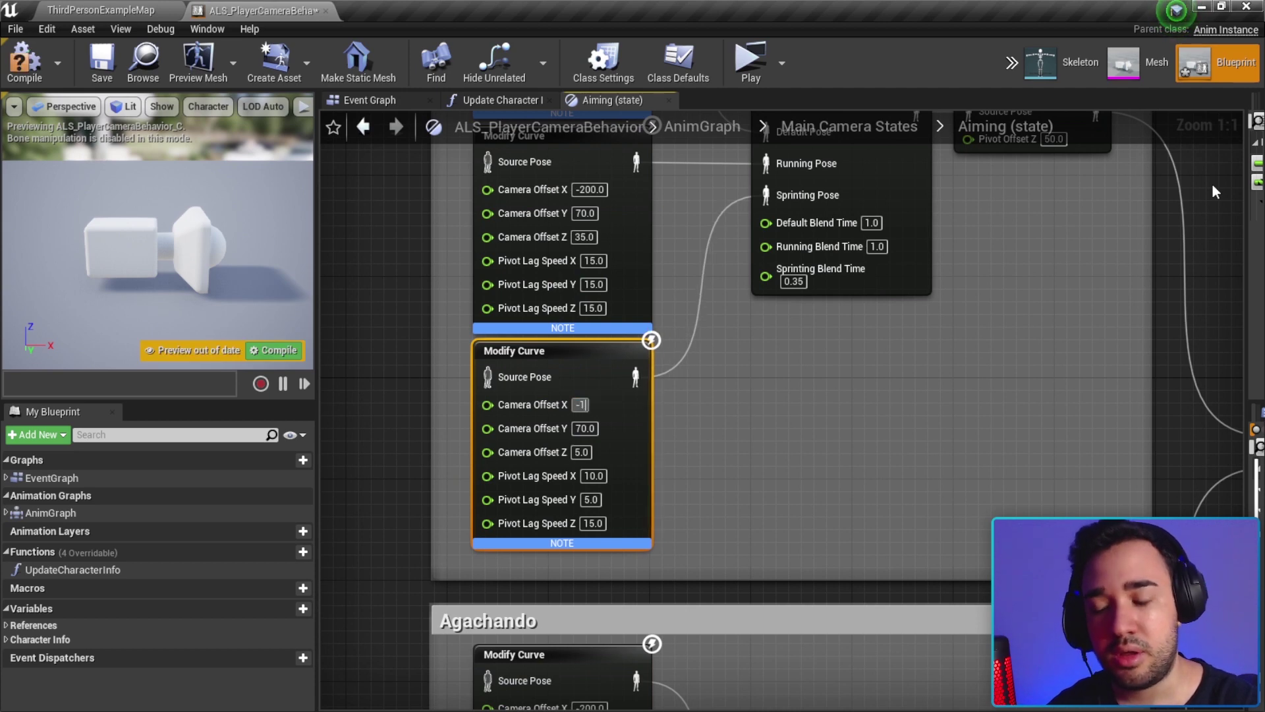
key(Return)
Start editing Camera Offset X on the top Levantado Modify Curve node
right_drag(873, 207, 889, 417)
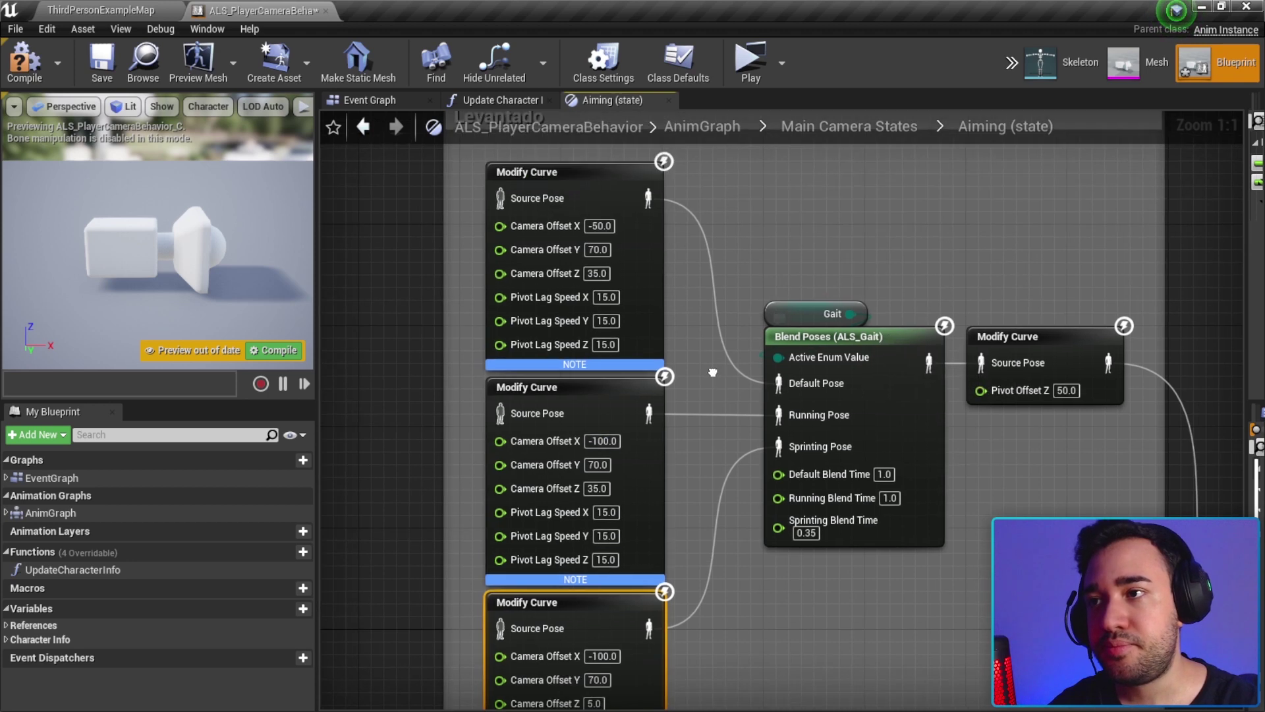
right_drag(892, 301, 888, 357)
click(599, 240)
text(-100)
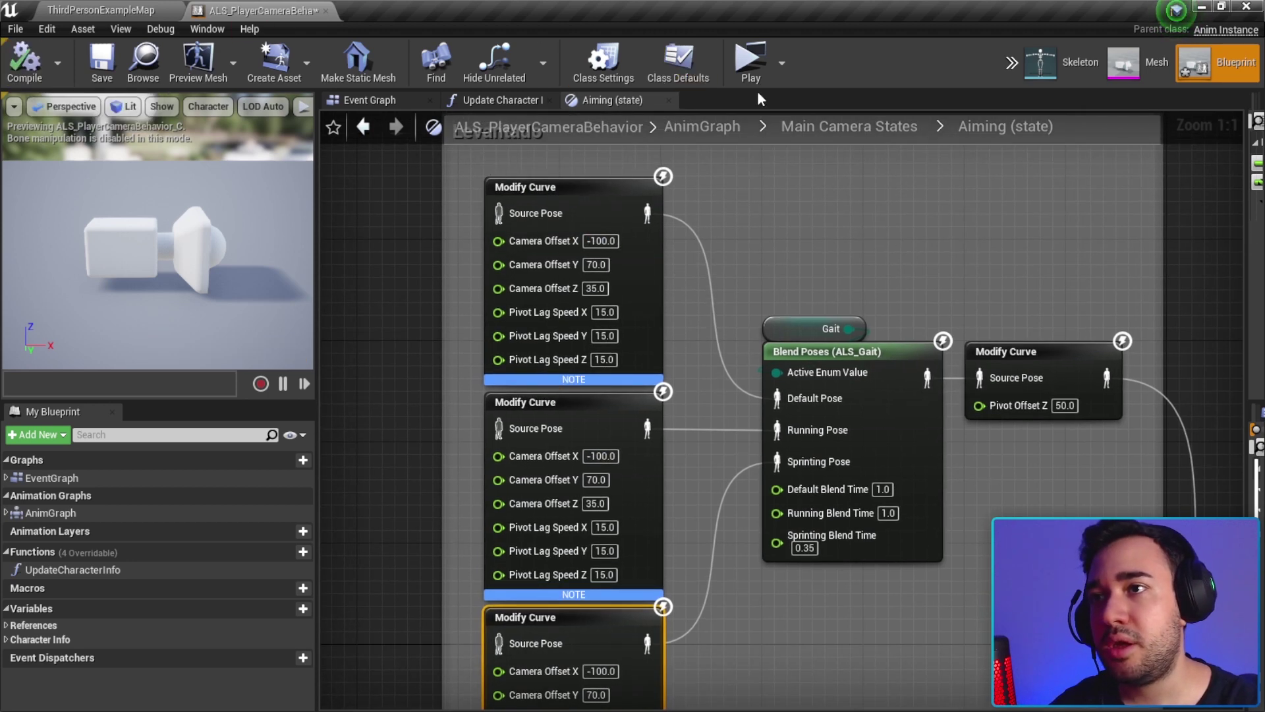
click(751, 58)
right_drag(632, 347, 632, 347)
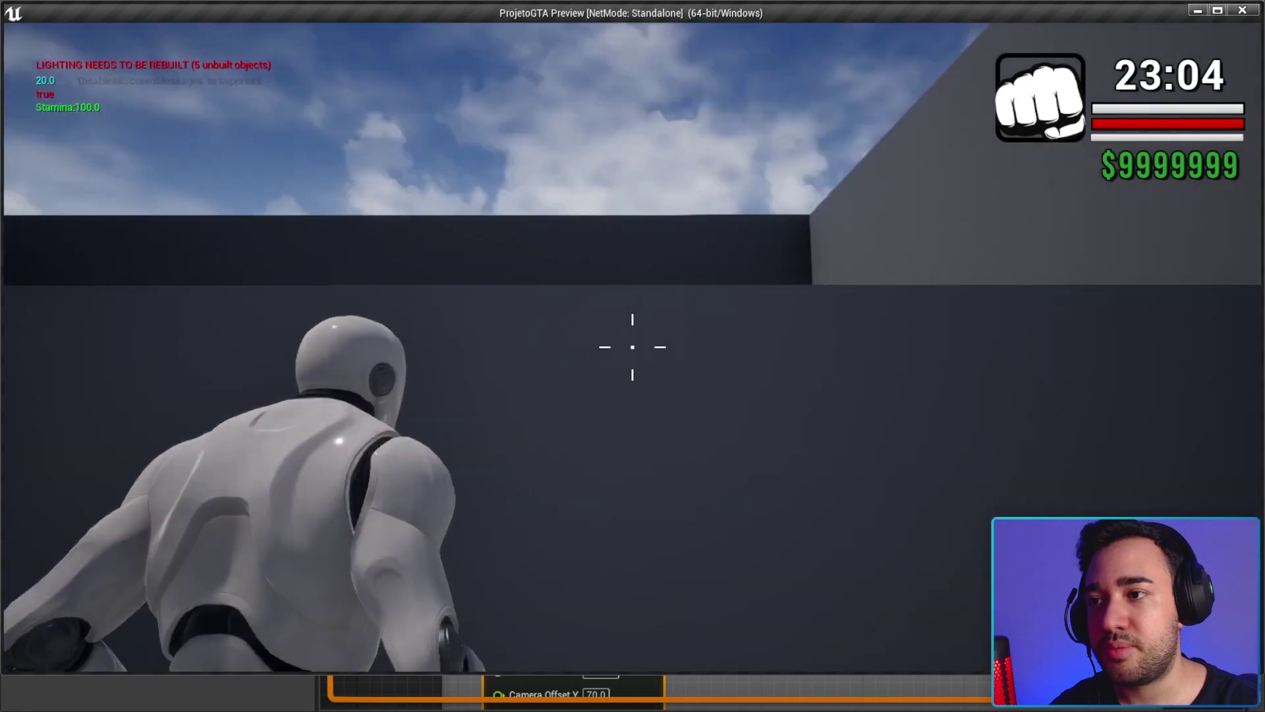
right_drag(632, 346, 631, 347)
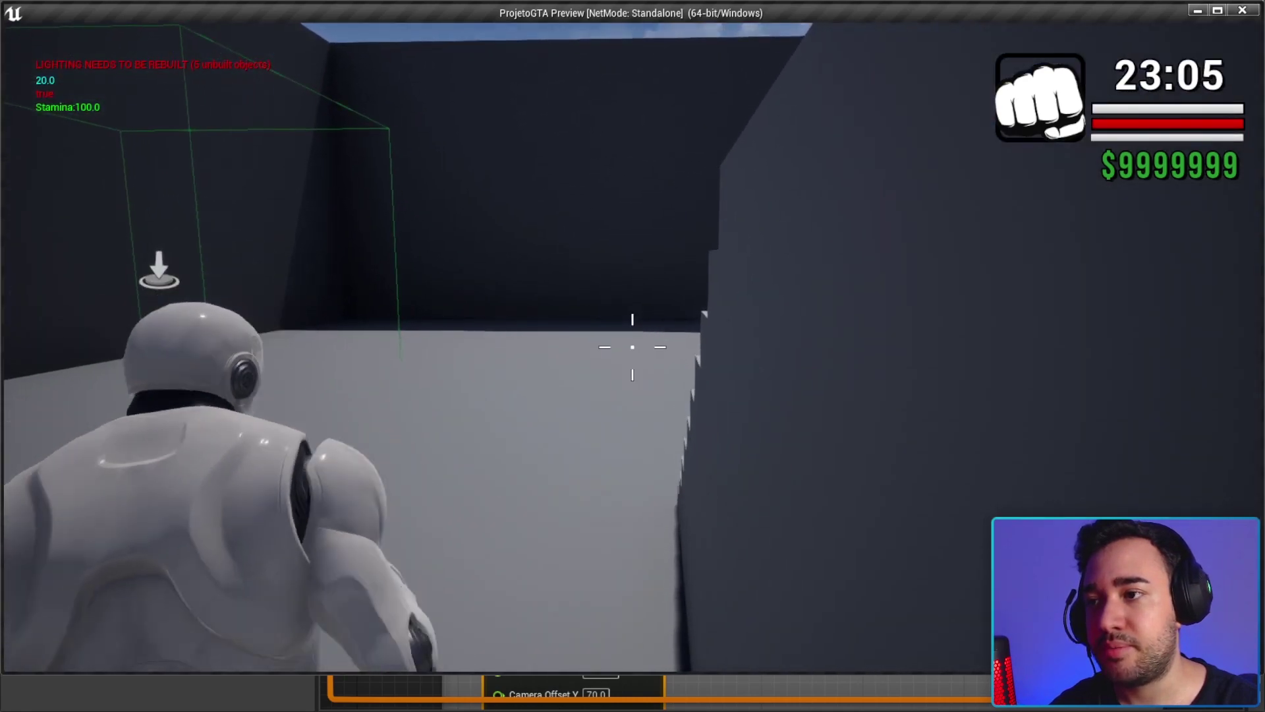
key(w)
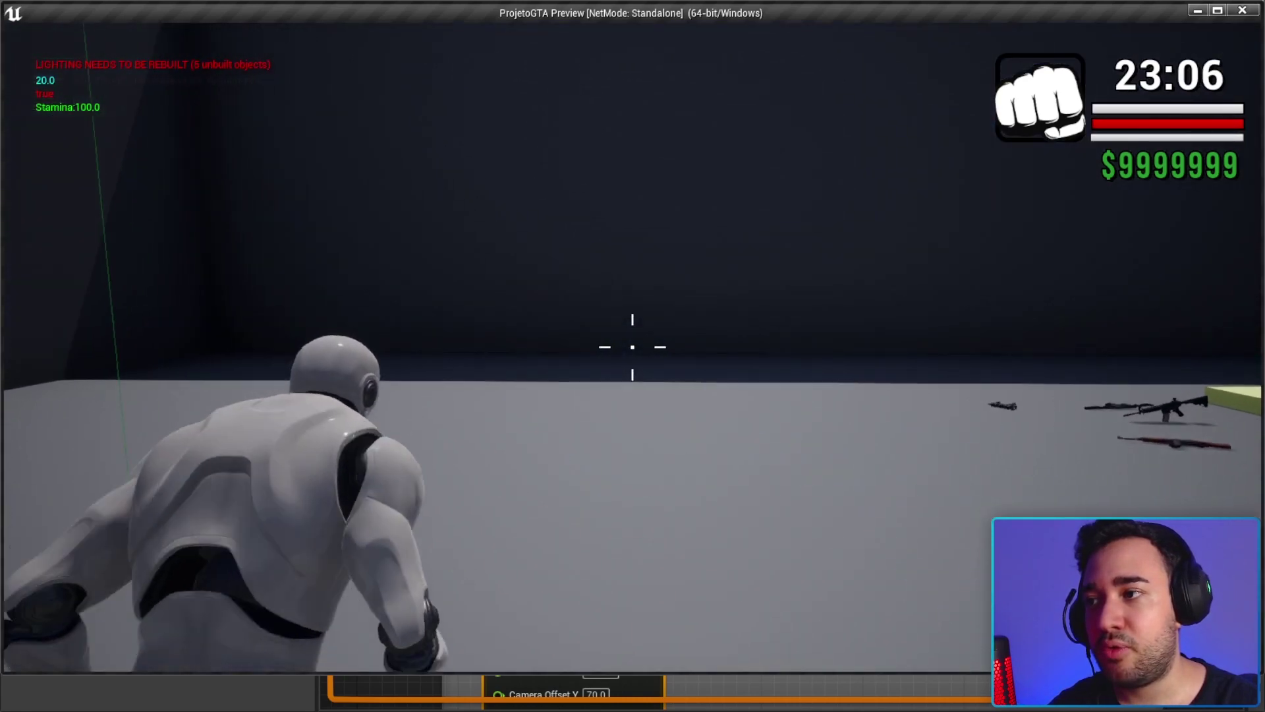
key(w)
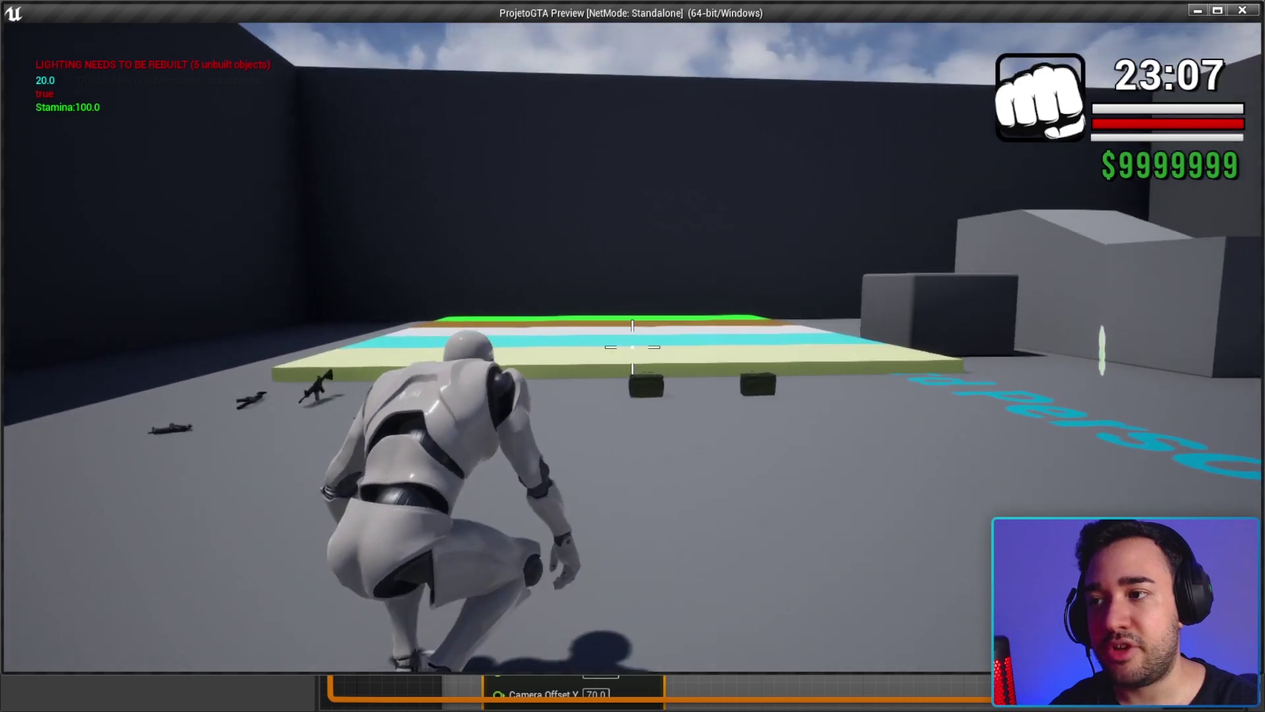
key(w)
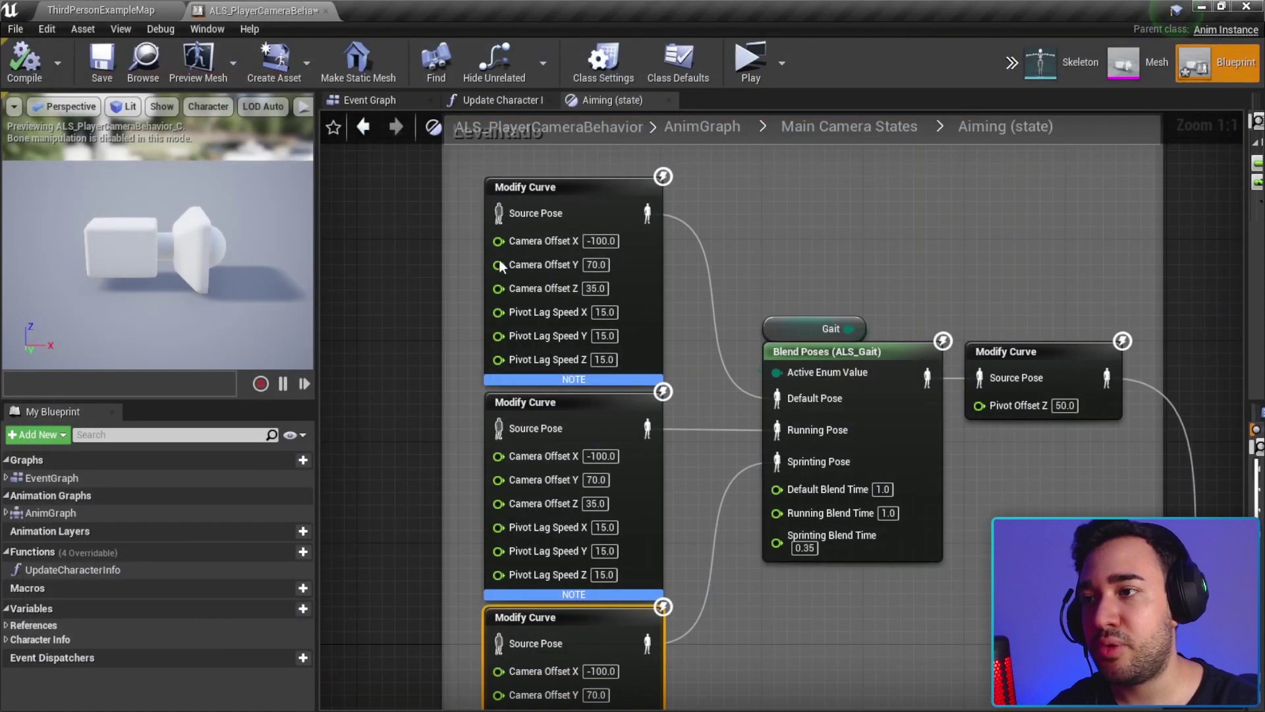
scroll(500, 265, down, 2)
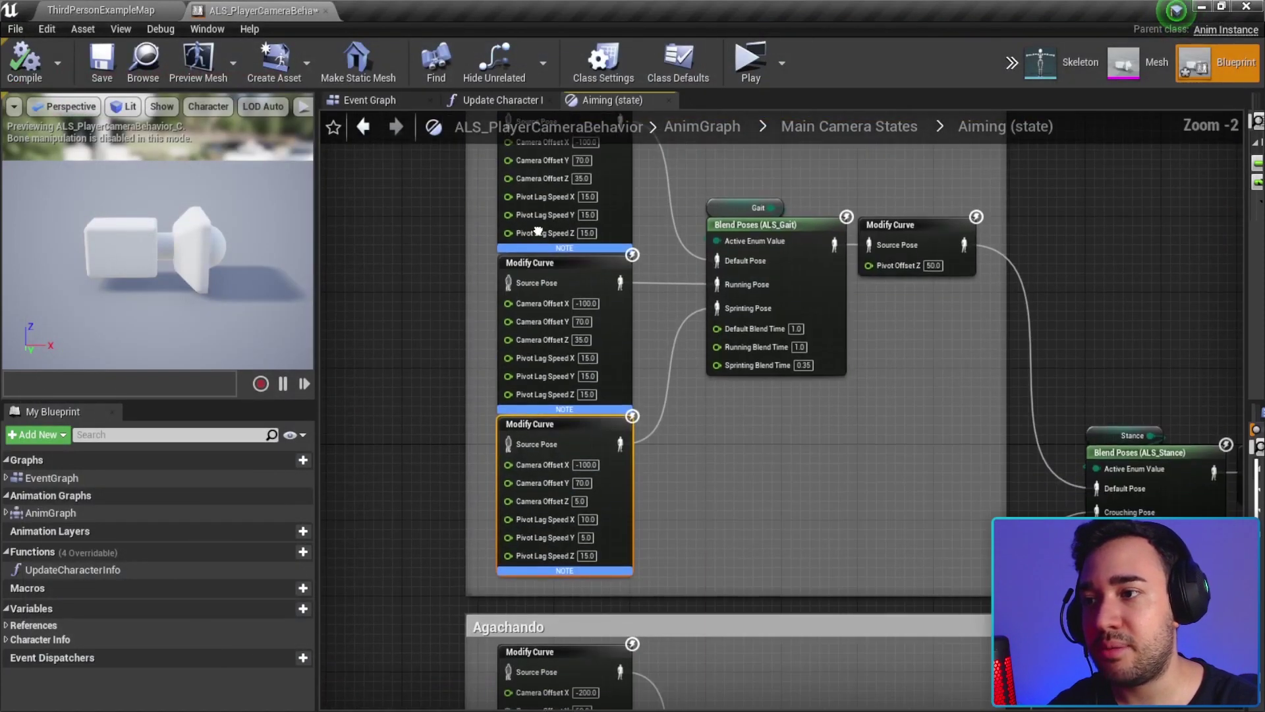
right_drag(511, 475, 465, 311)
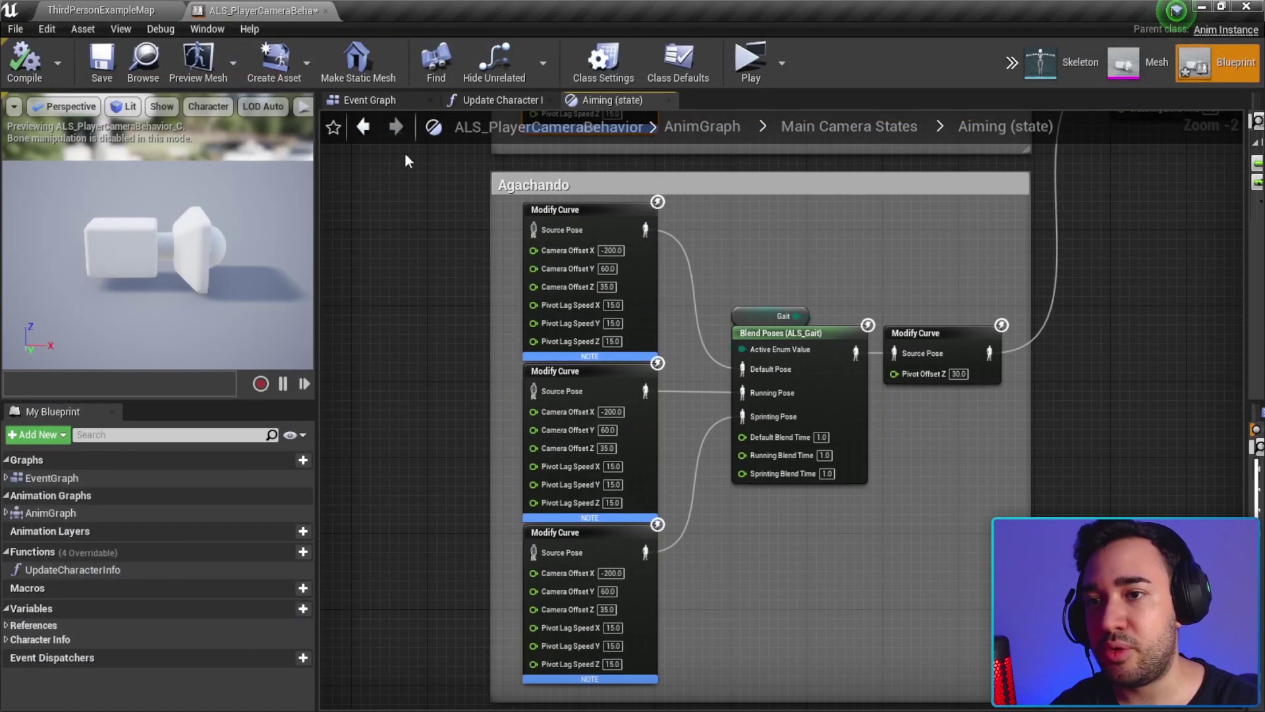
right_drag(406, 160, 425, 507)
scroll(595, 365, up, 1)
scroll(604, 363, up, 1)
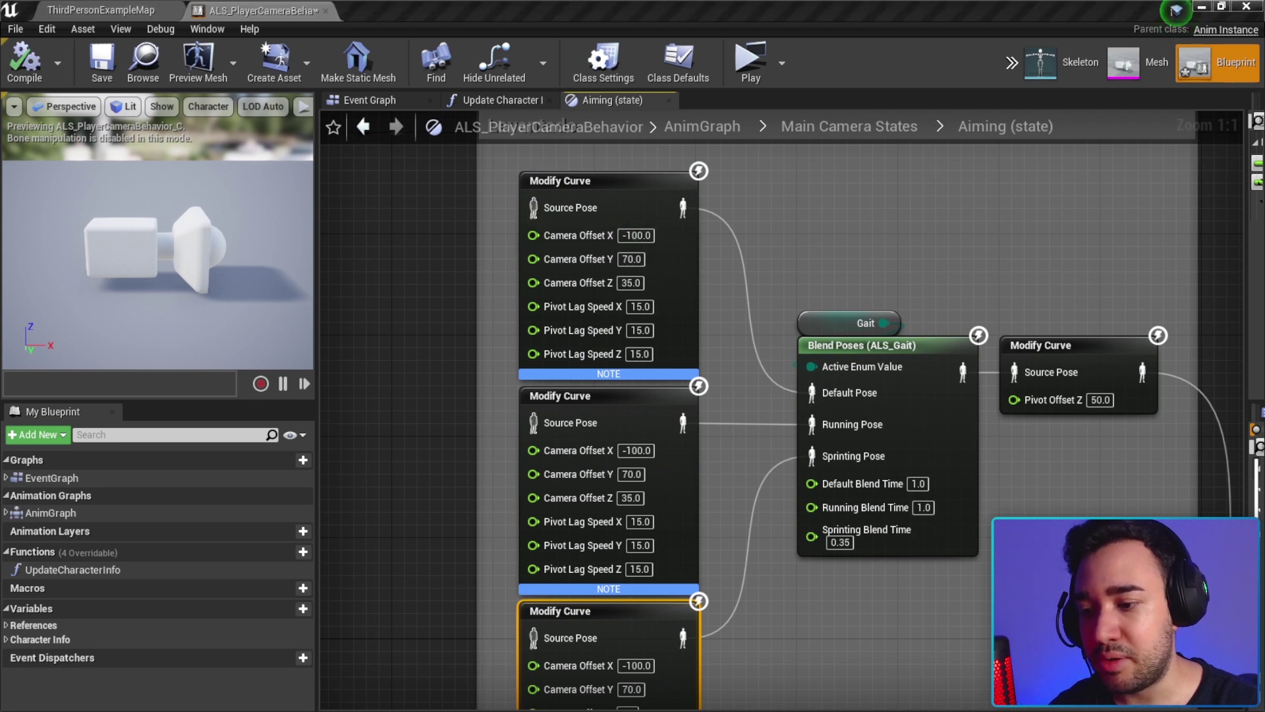
right_drag(875, 217, 902, 89)
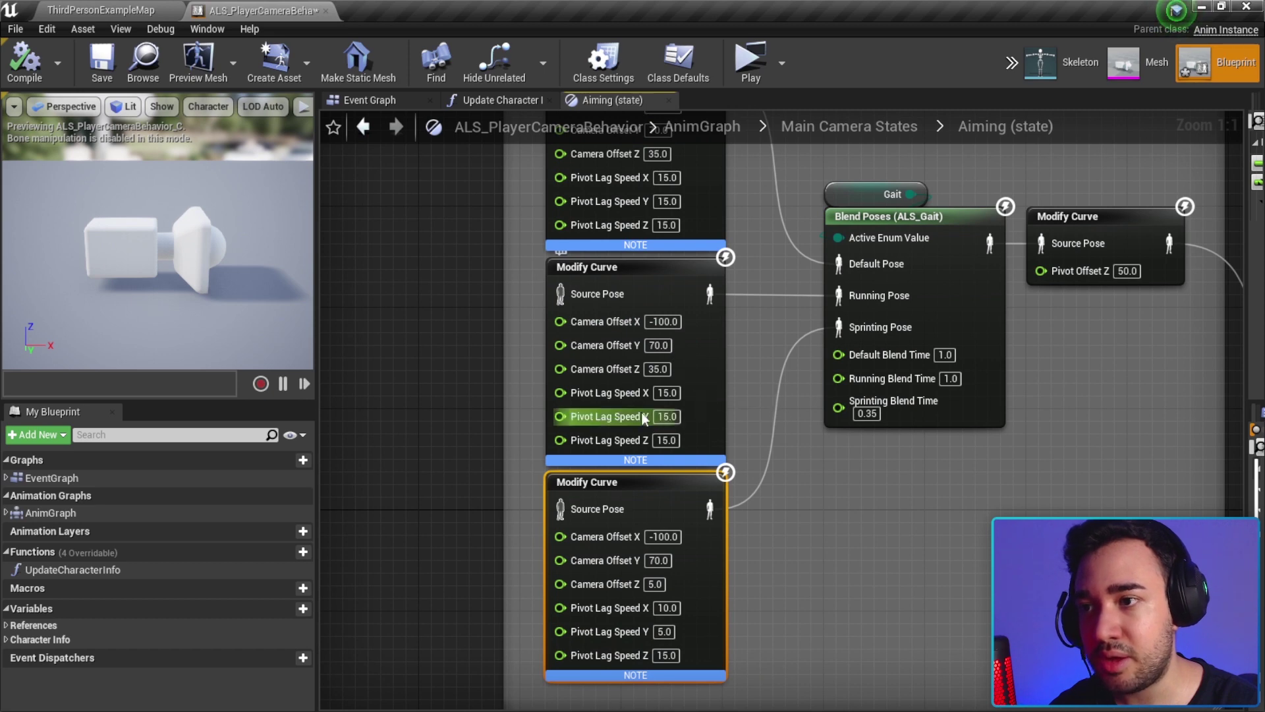
right_drag(643, 418, 639, 202)
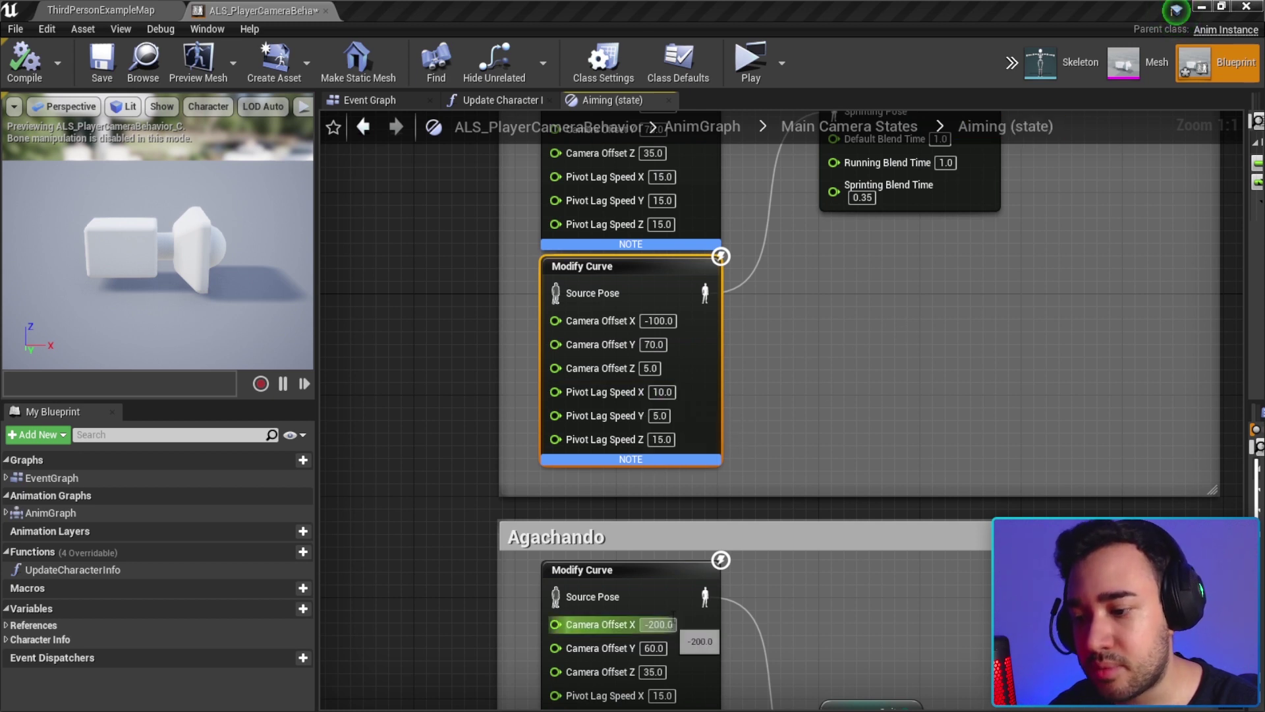
scroll(790, 409, down, 2)
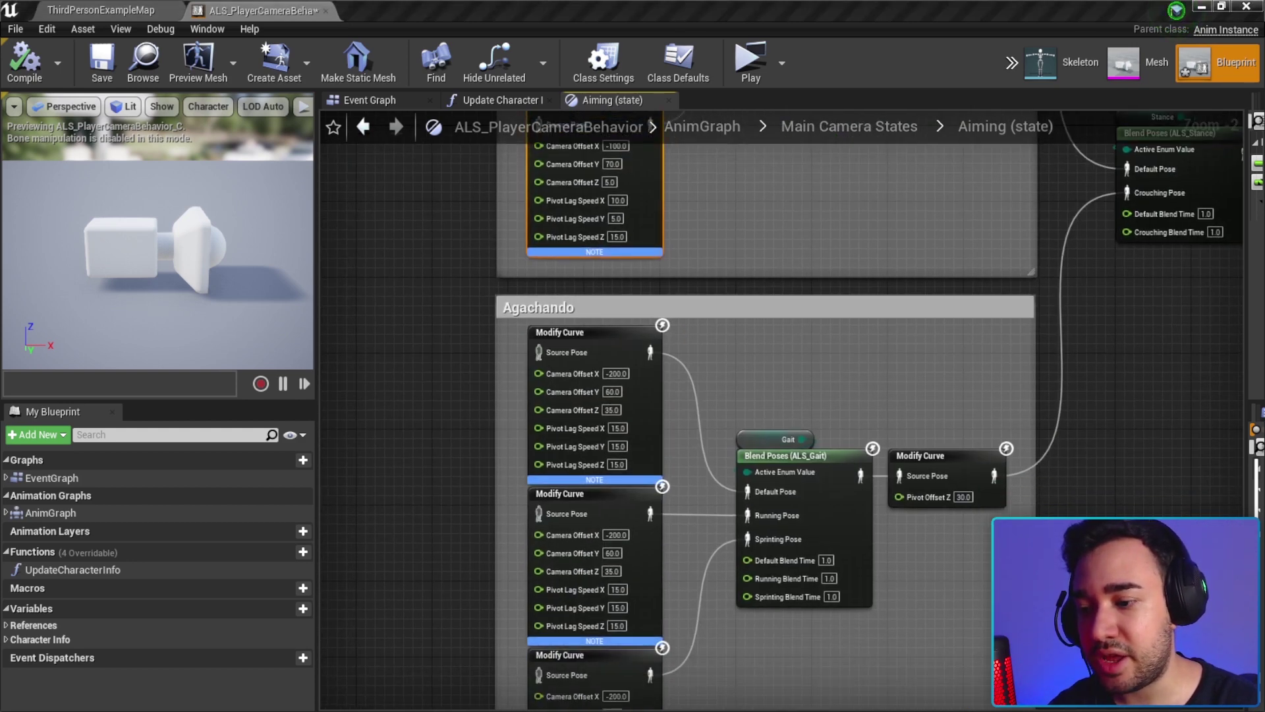
Set the first Agachando Modify Curve node's Camera Offset X to -100
right_drag(696, 314, 721, 183)
scroll(654, 204, up, 2)
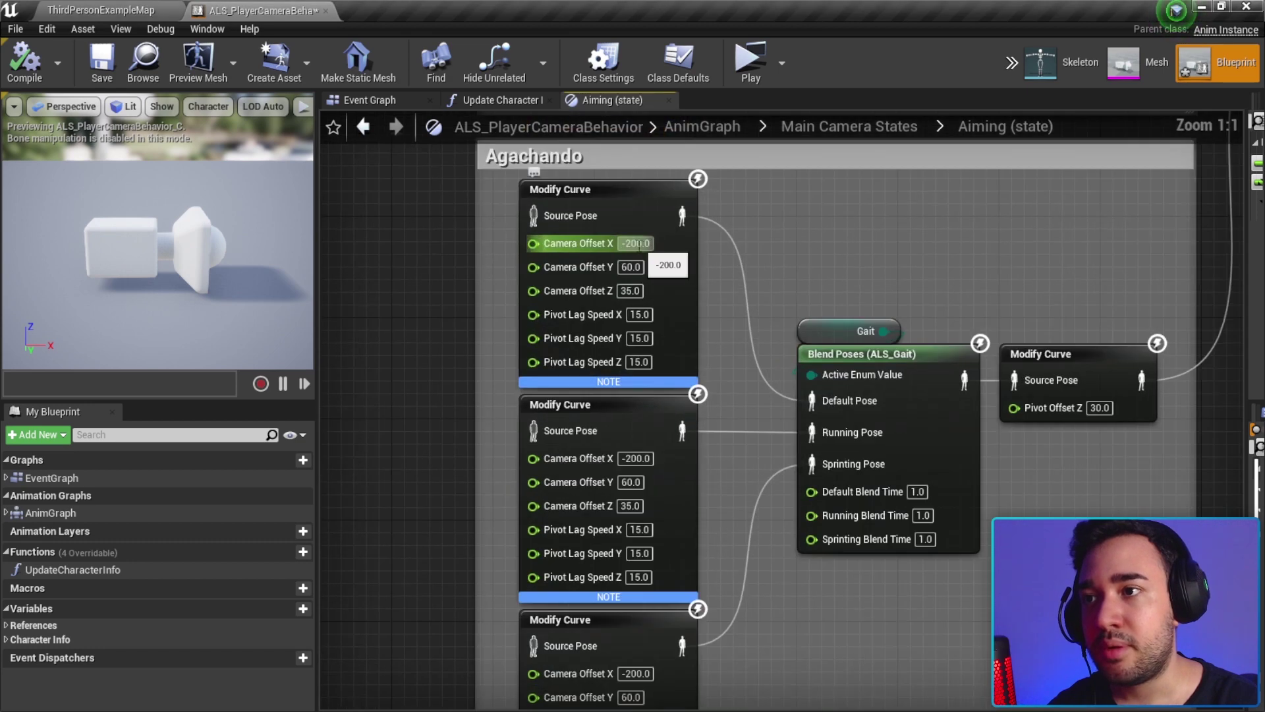
click(627, 243)
text(-100)
key(Return)
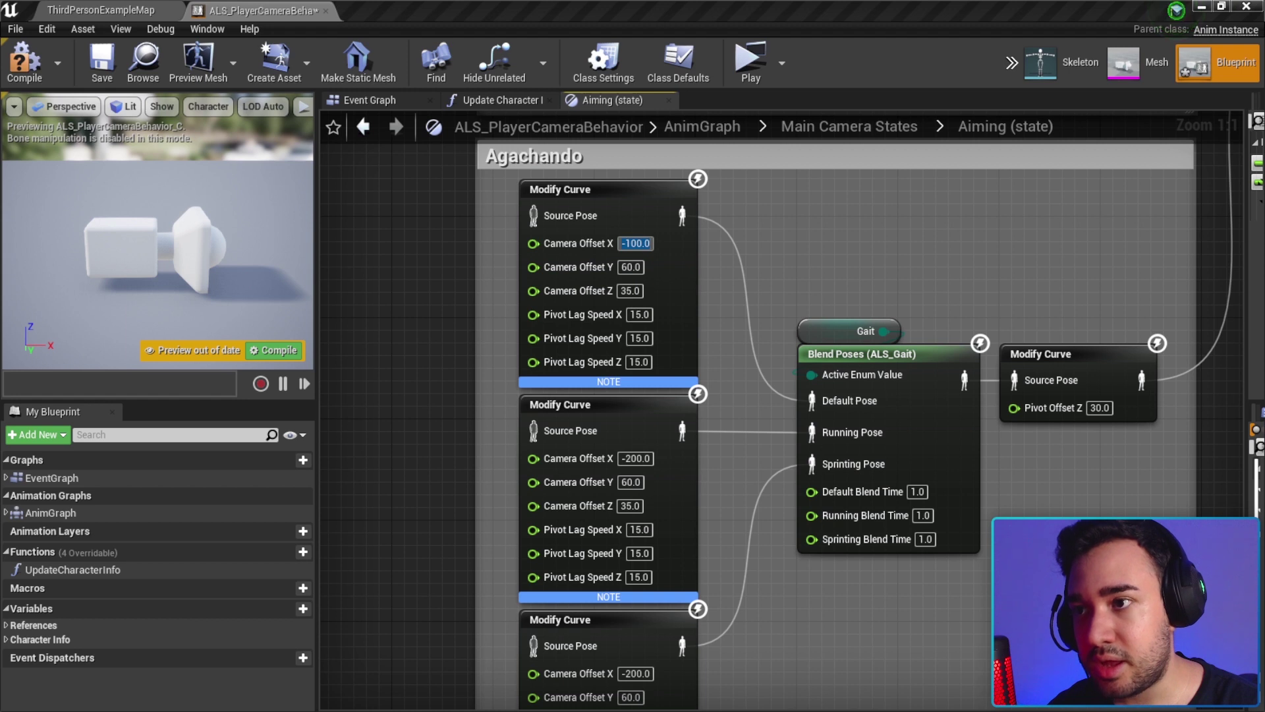
Review the lower Agachando nodes and save the blueprint so it compiles
right_drag(720, 459, 708, 181)
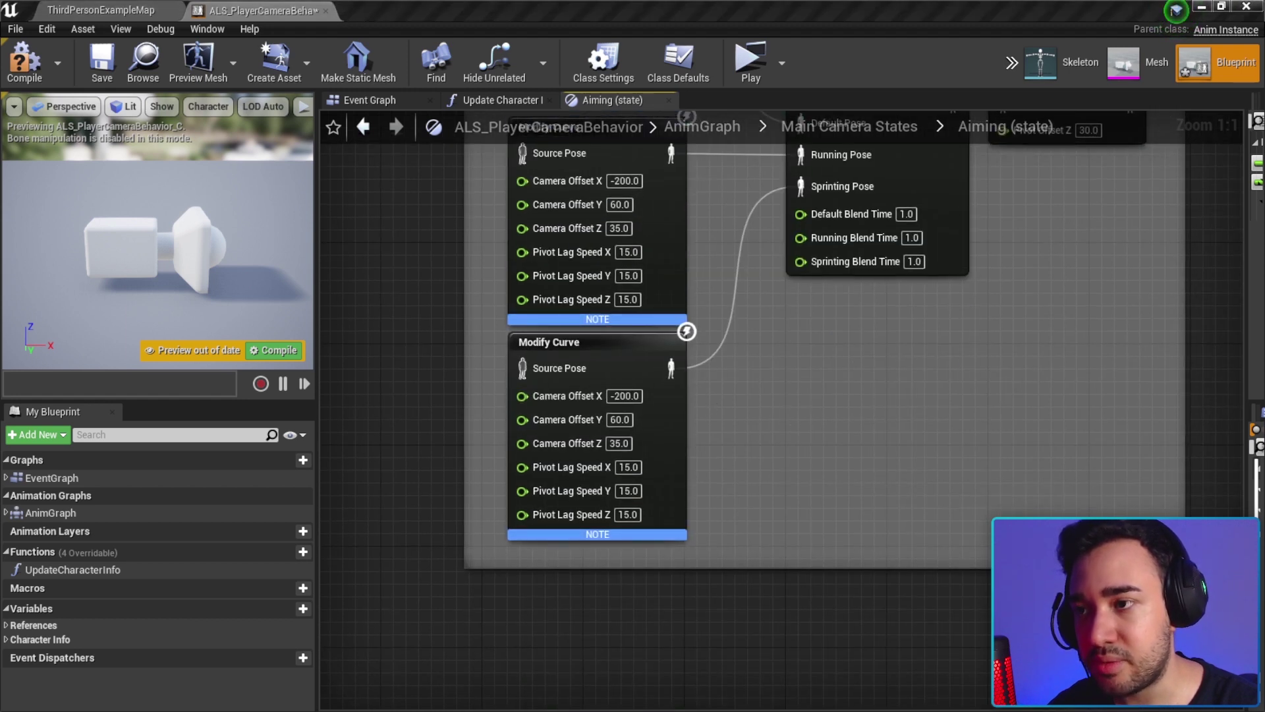
scroll(1218, 370, down, 1)
scroll(1218, 370, up, 1)
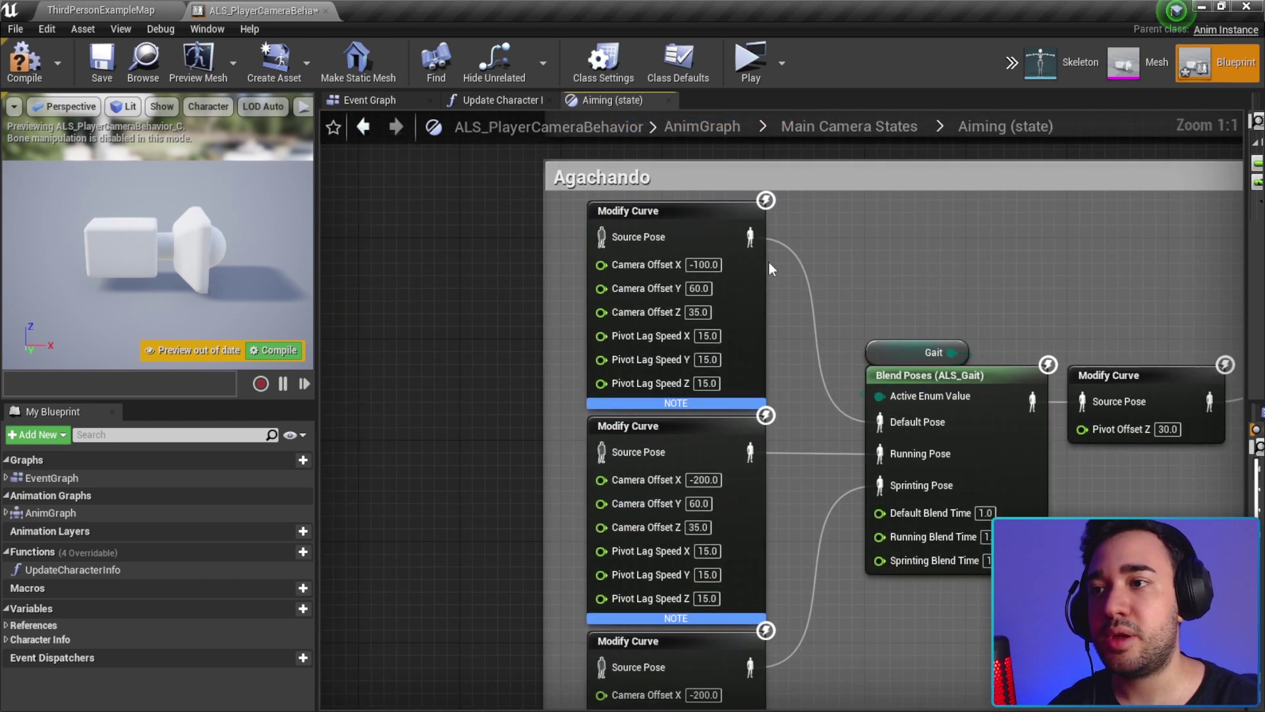
right_drag(718, 251, 626, 251)
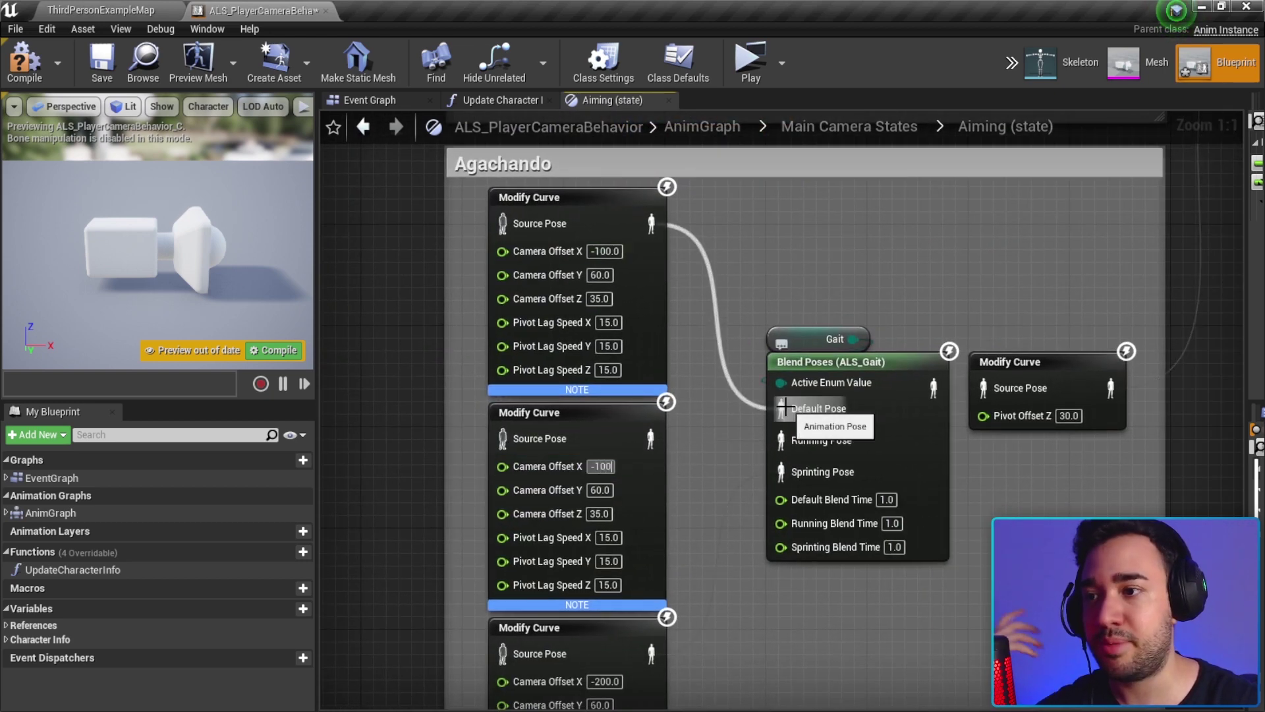
right_drag(628, 667, 617, 535)
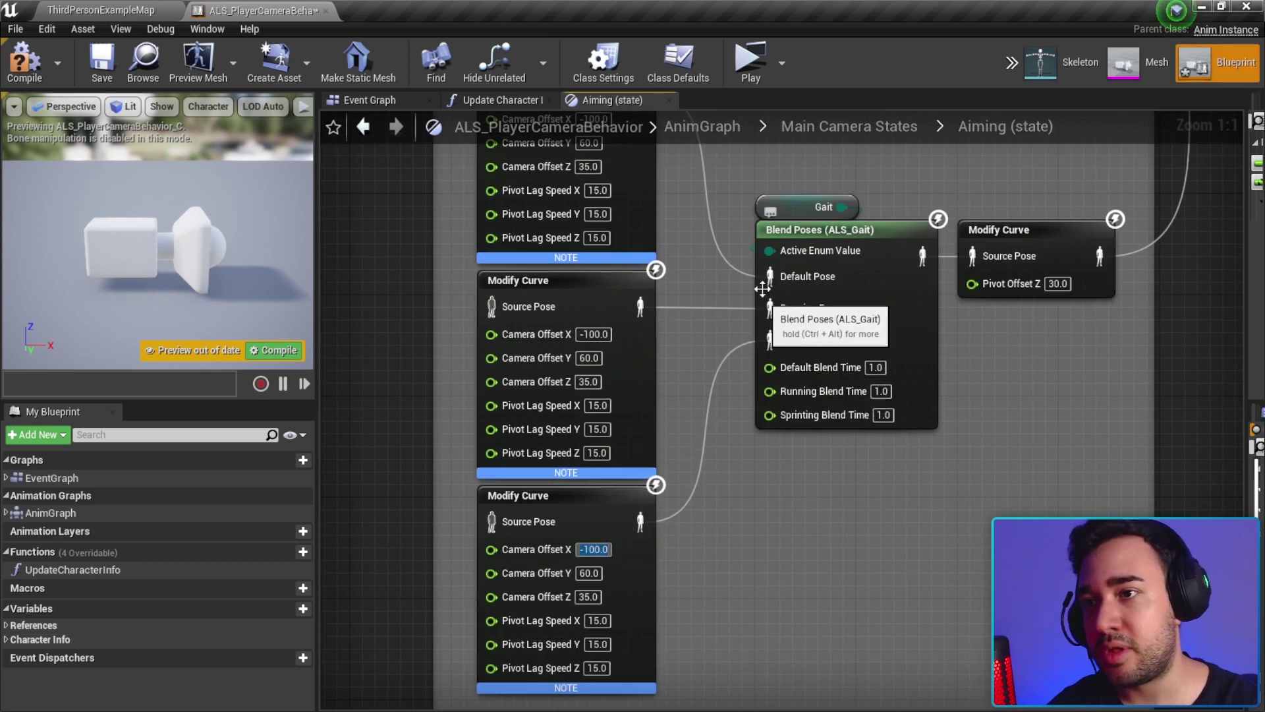
scroll(759, 368, down, 3)
click(18, 72)
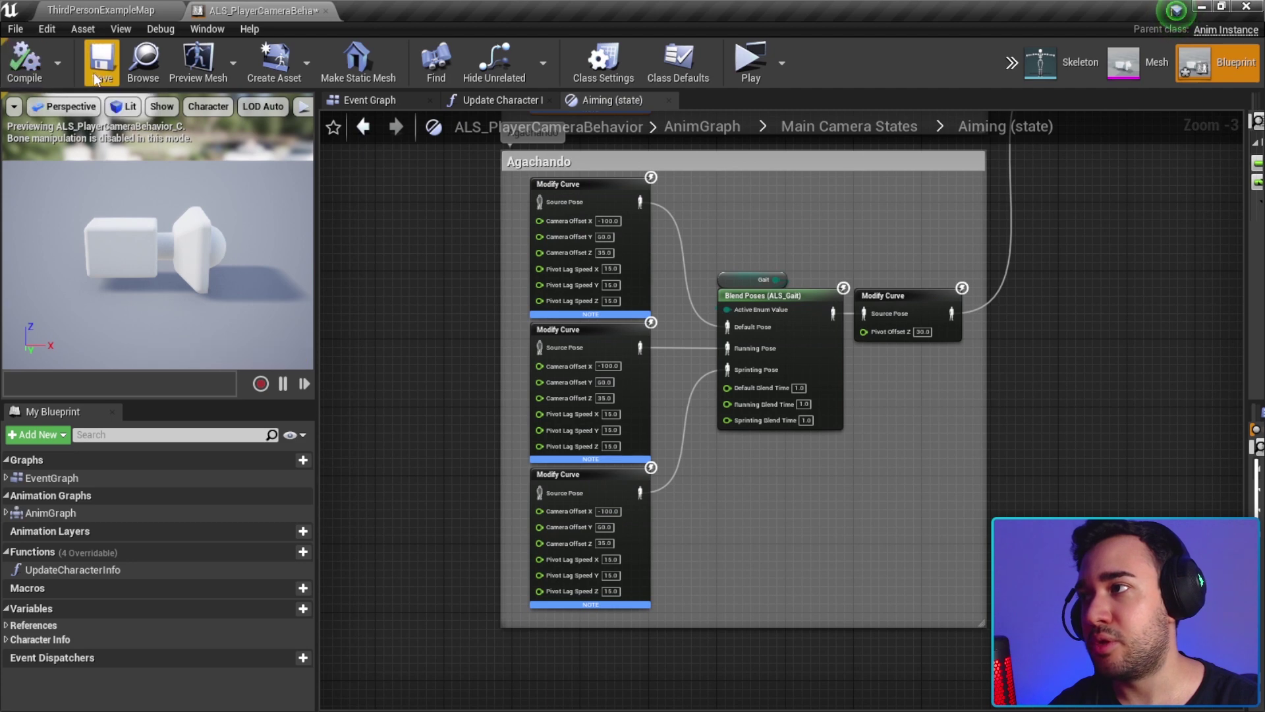
scroll(751, 322, down, 1)
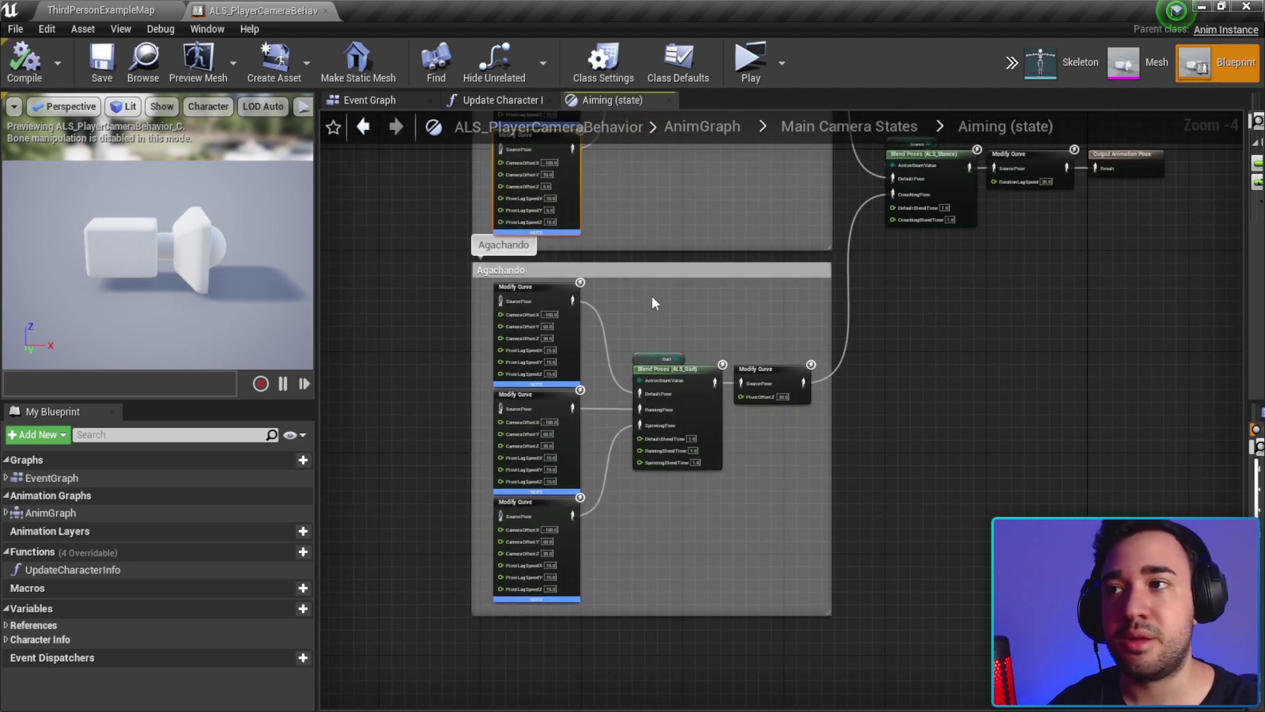
click(750, 58)
key(w)
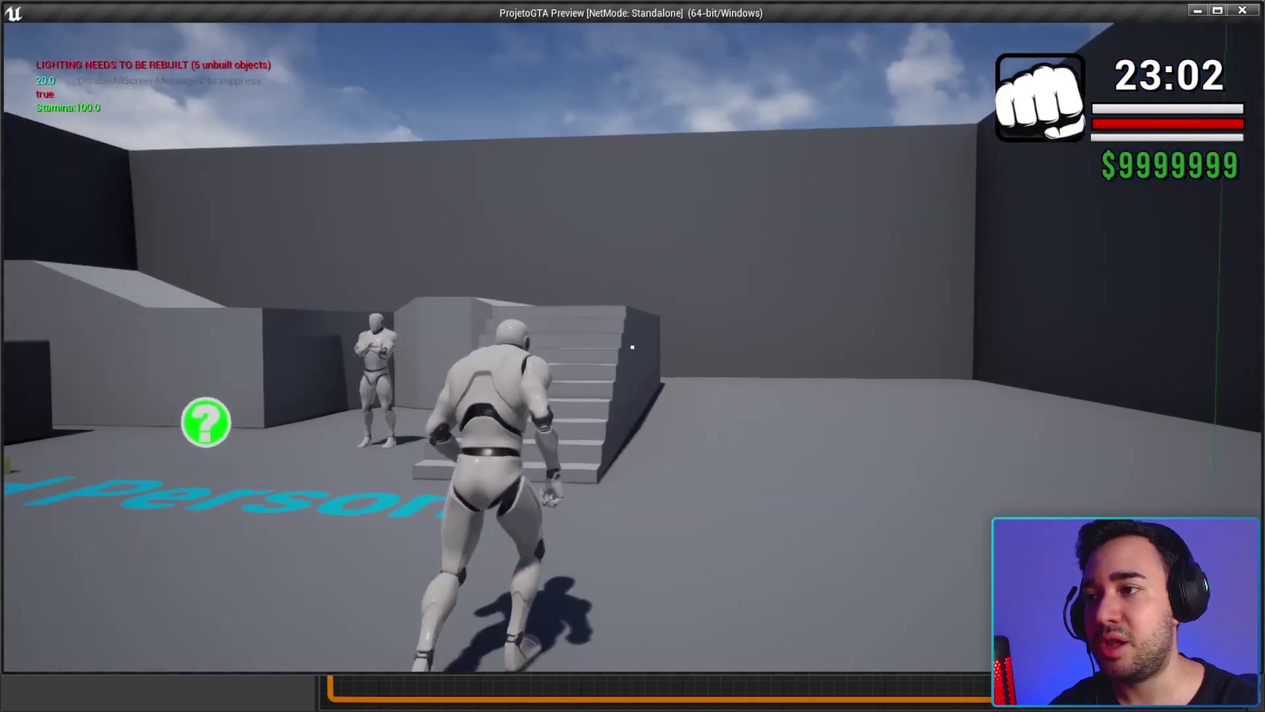
key(w)
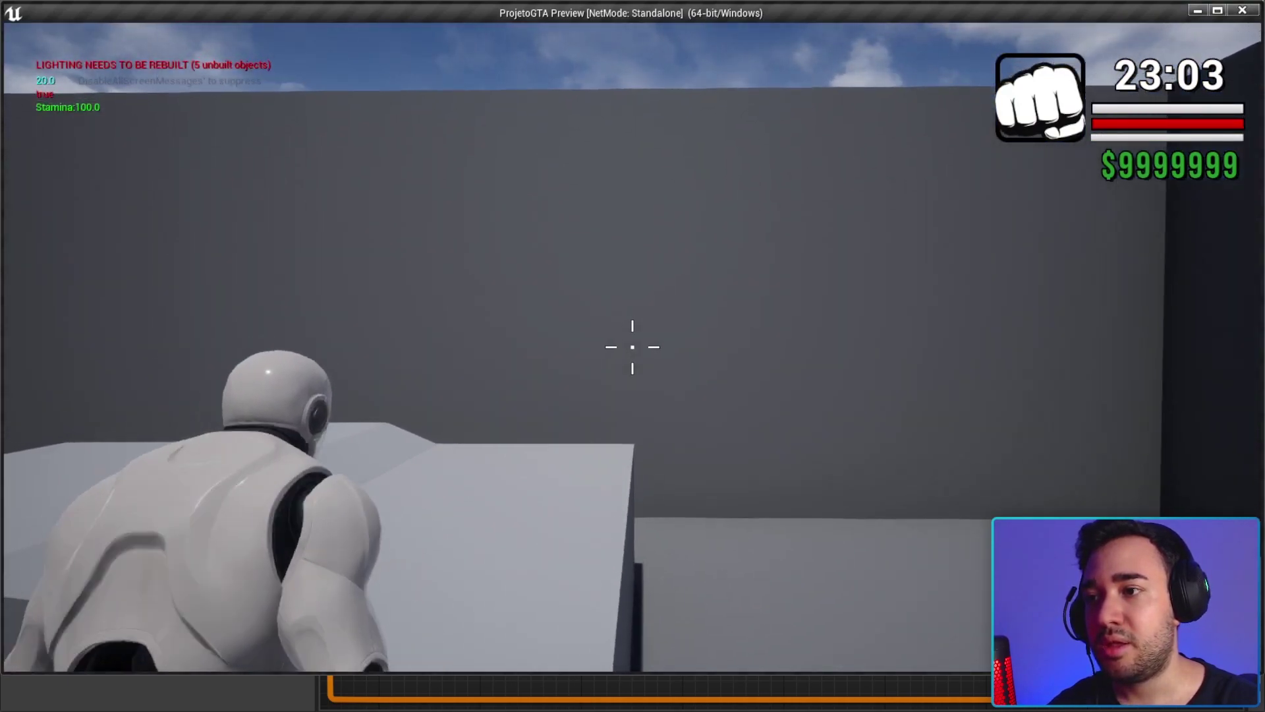
key(w)
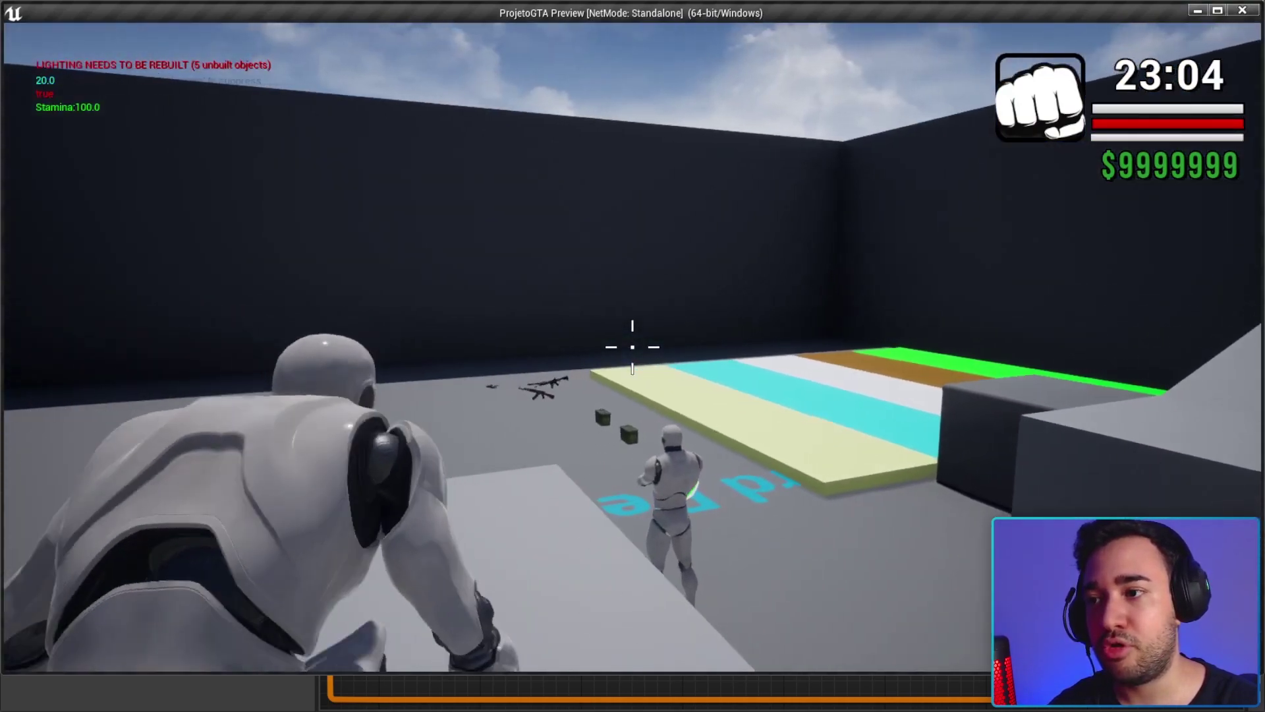
key(w)
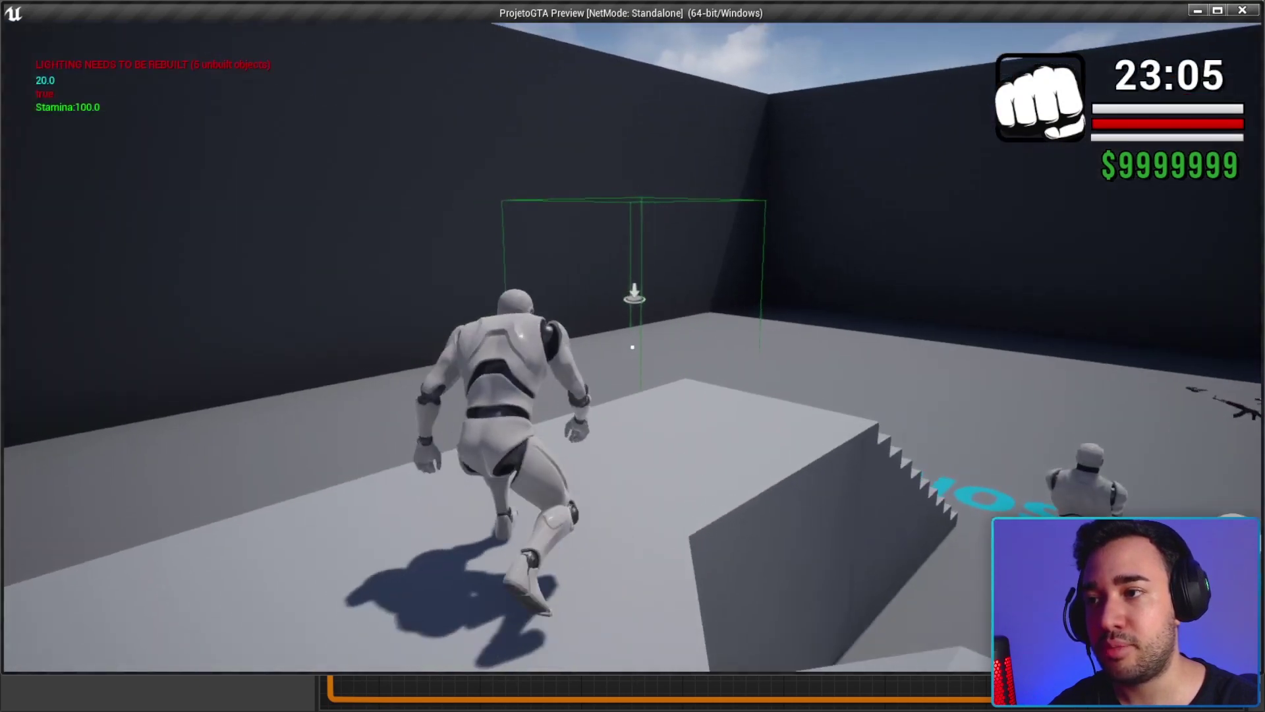
key(w)
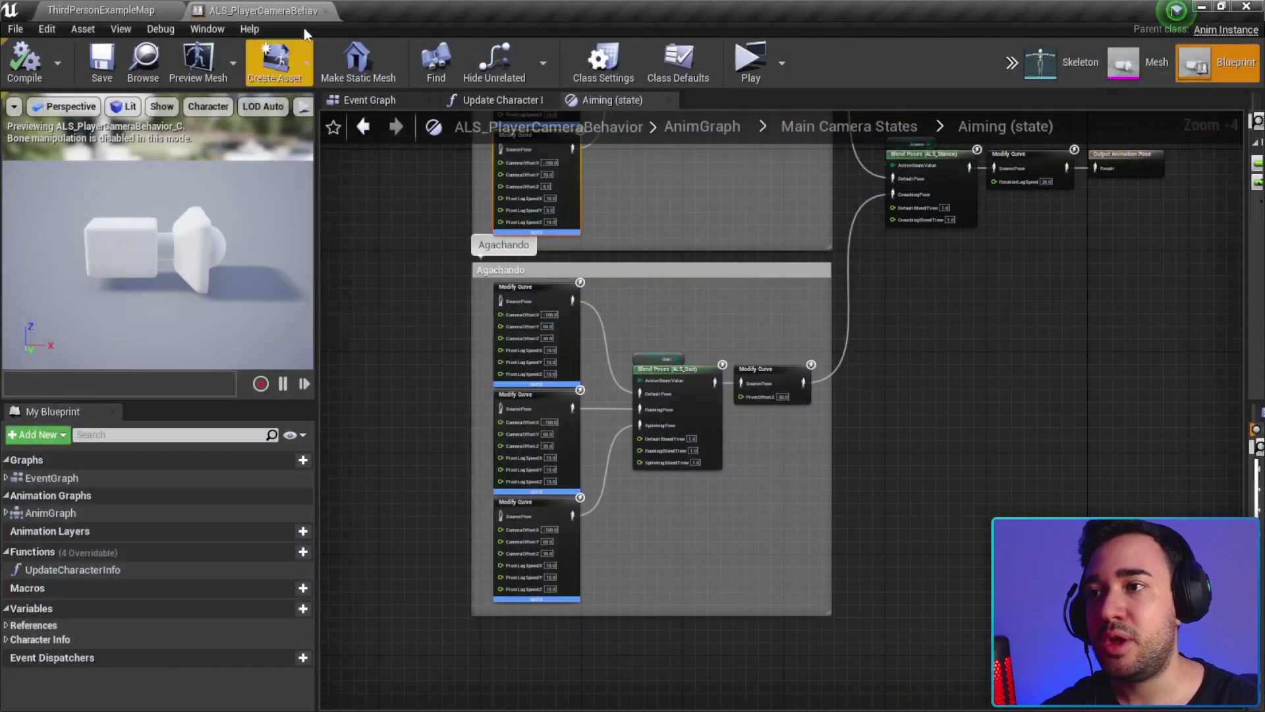
scroll(611, 237, down, 2)
click(868, 135)
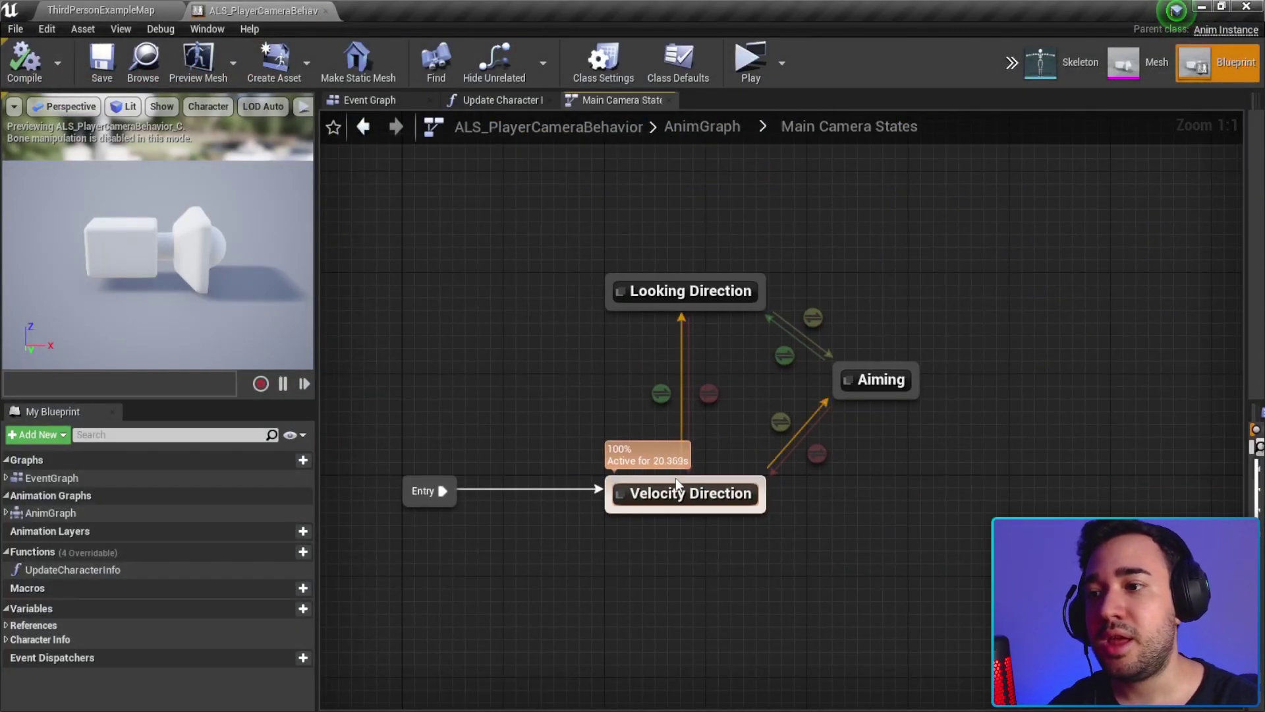
click(685, 494)
click(646, 290)
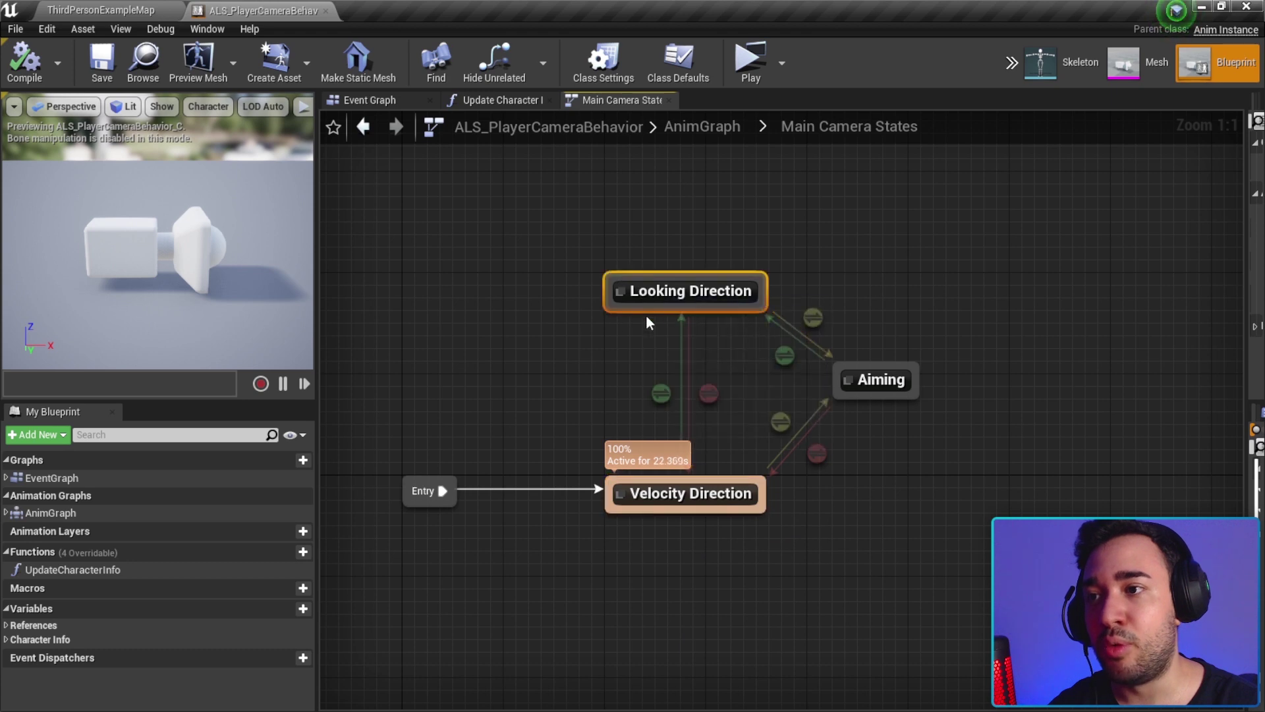
click(692, 494)
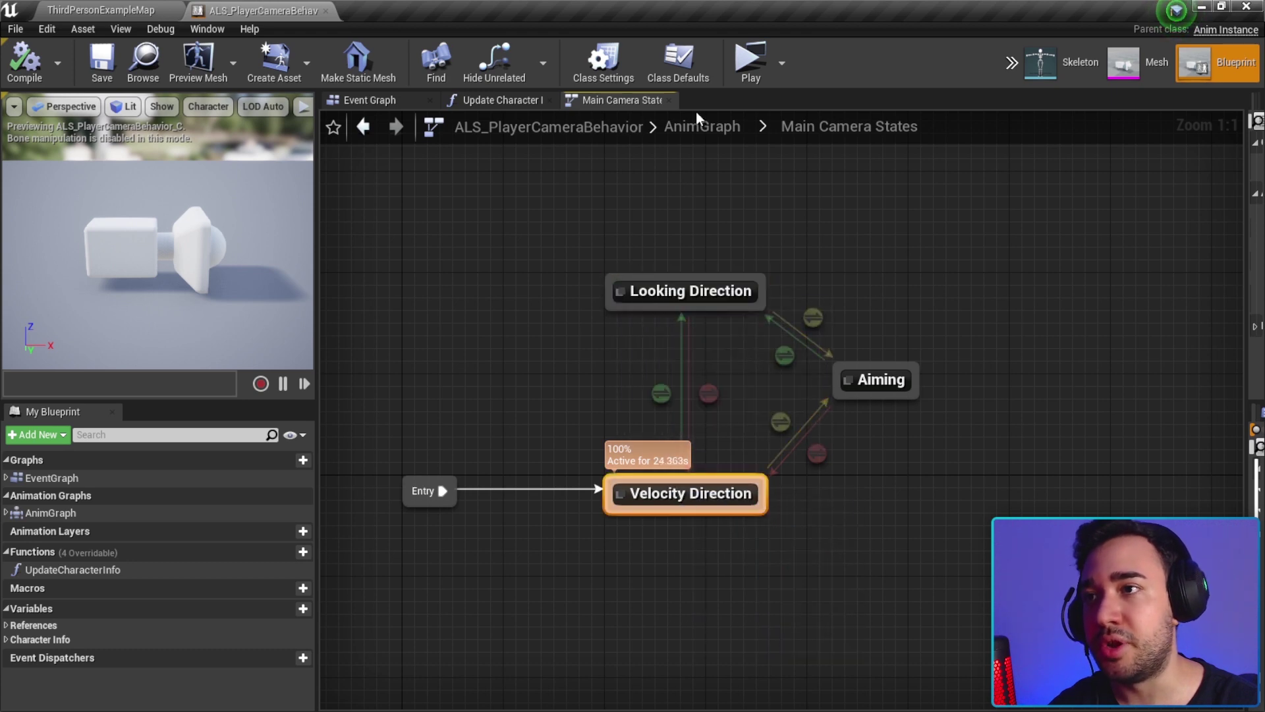
click(749, 69)
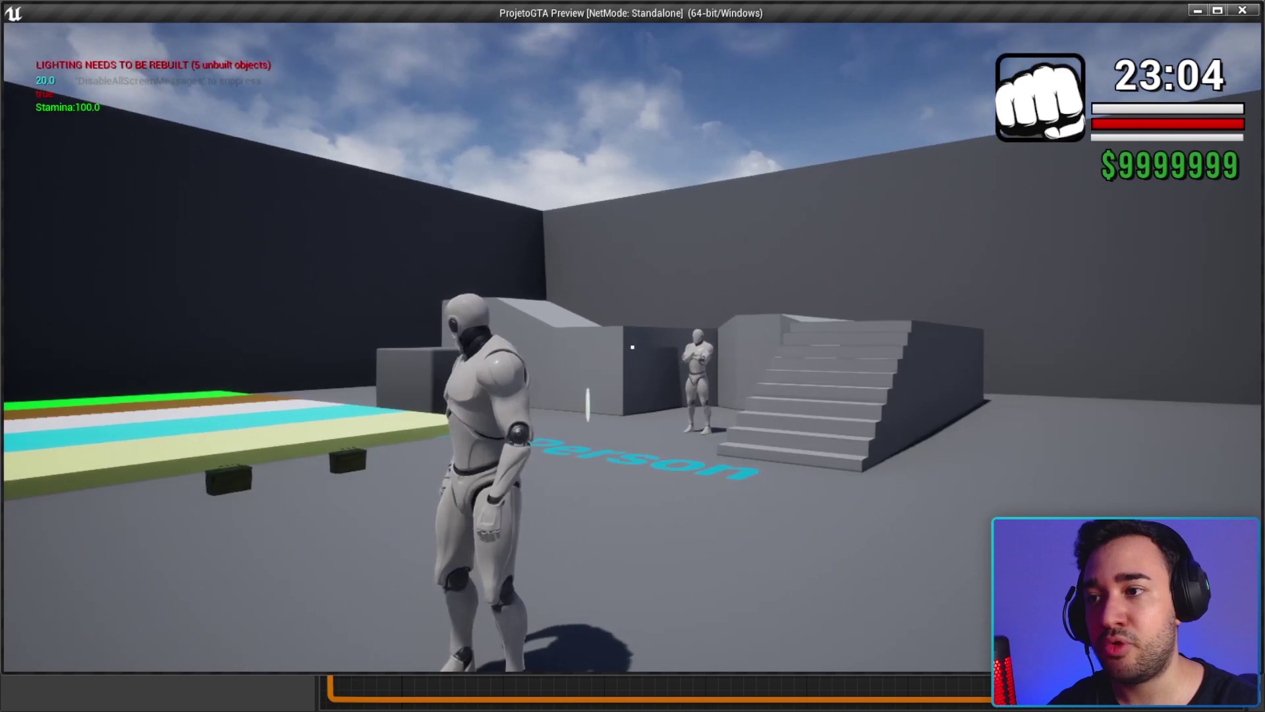
key(w)
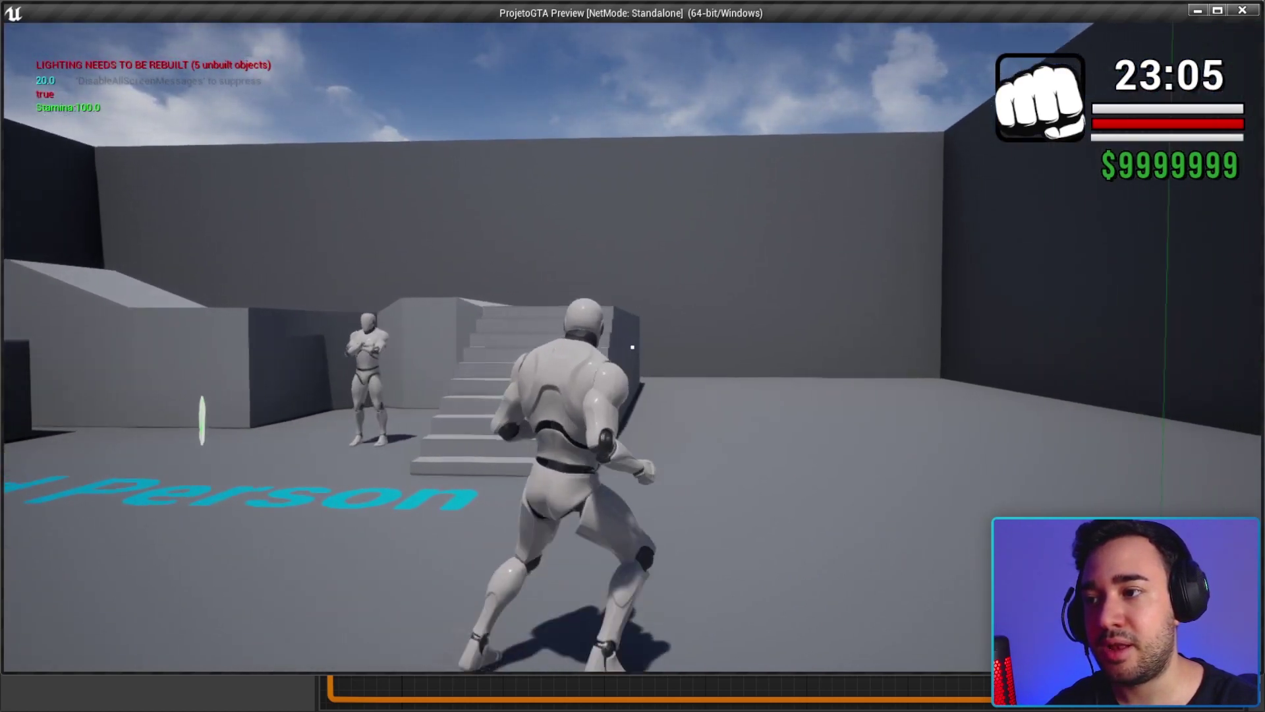
key(w)
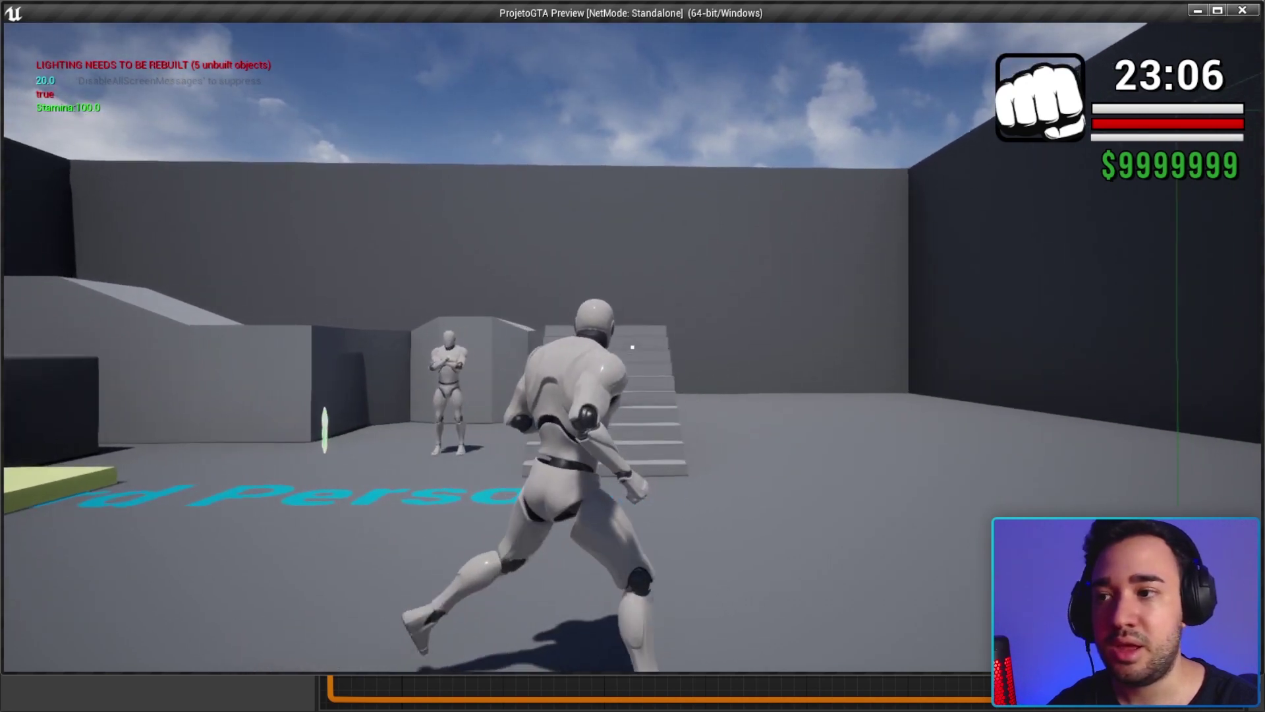
key(s)
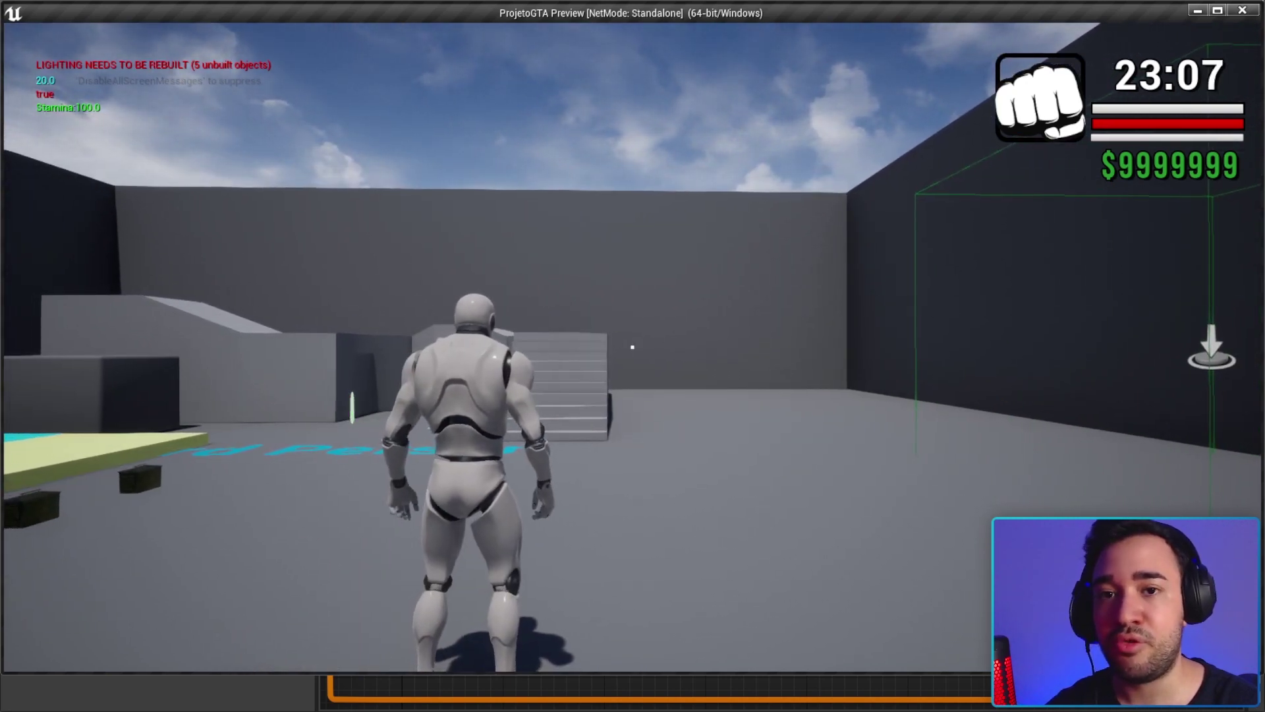
key(s)
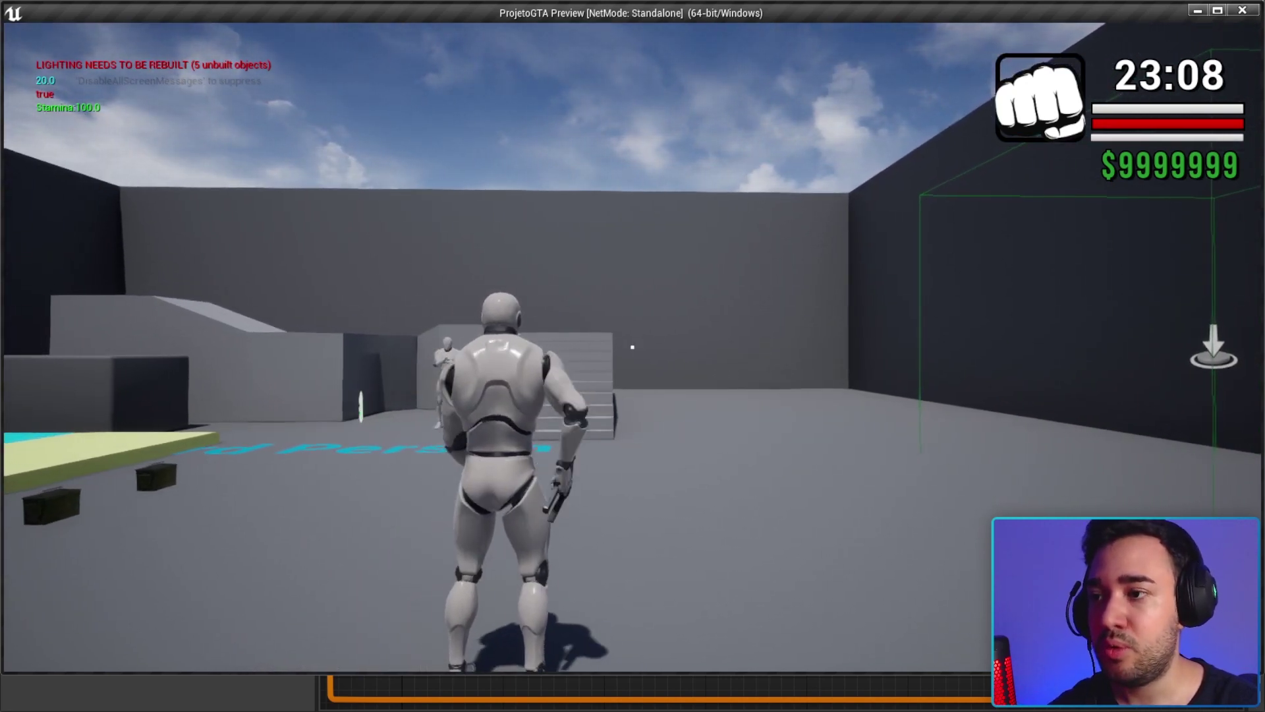
scroll(632, 355, down, 1)
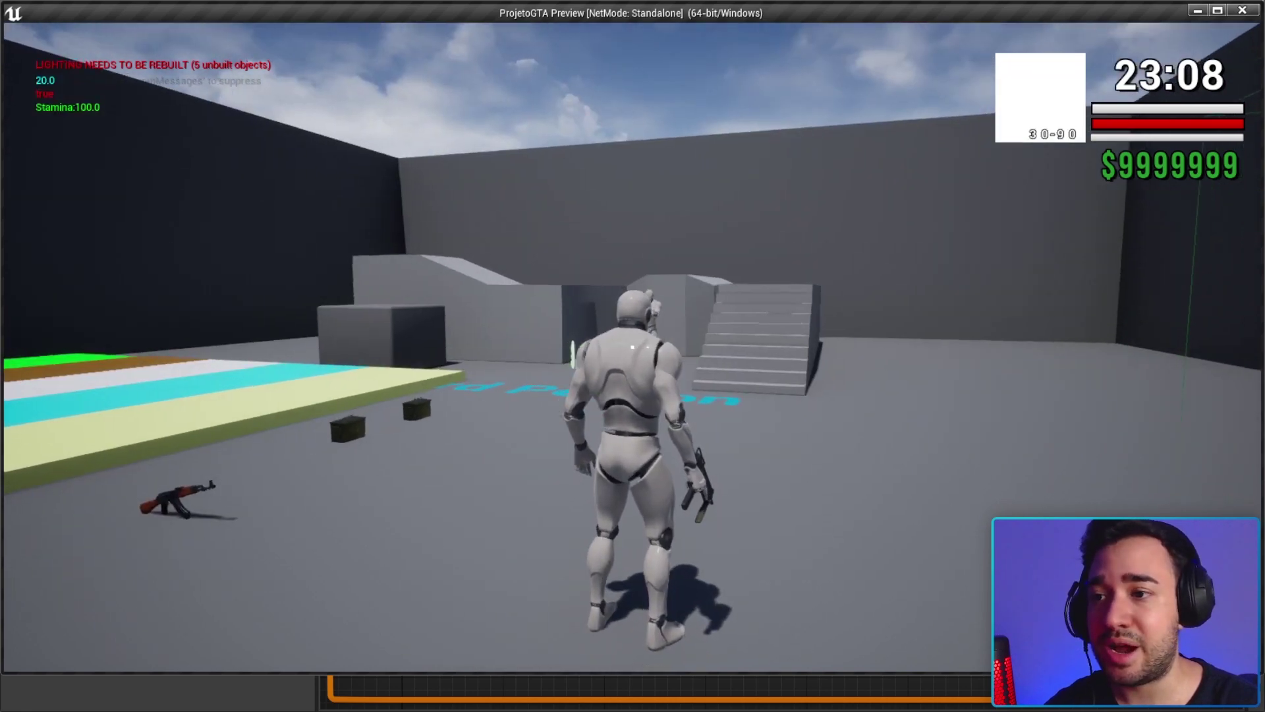
key(w)
key(s)
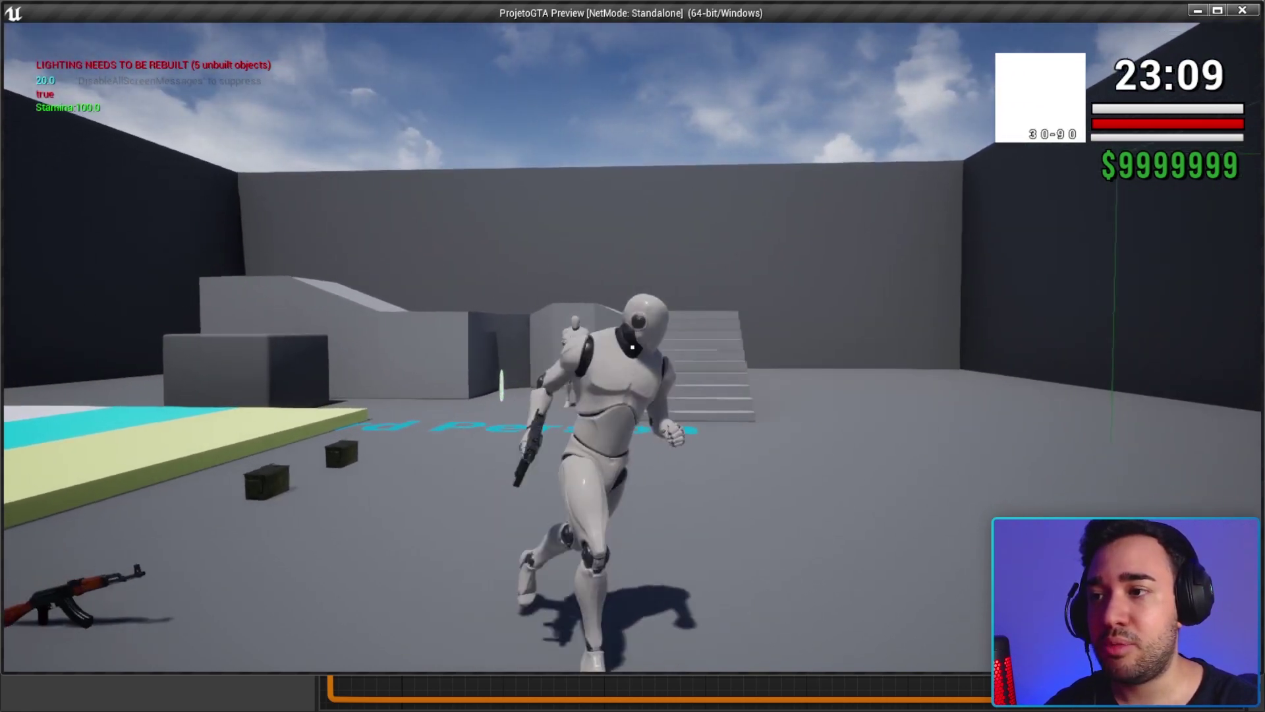
key(w)
key(s)
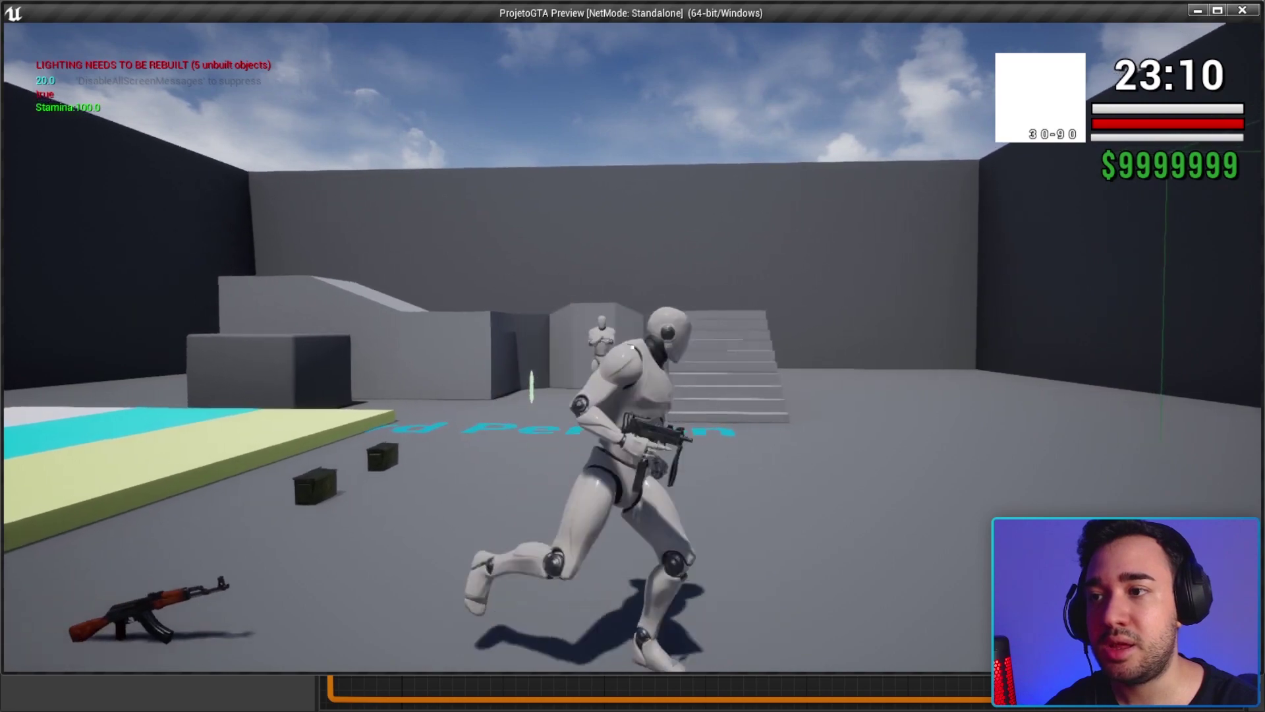
key(w)
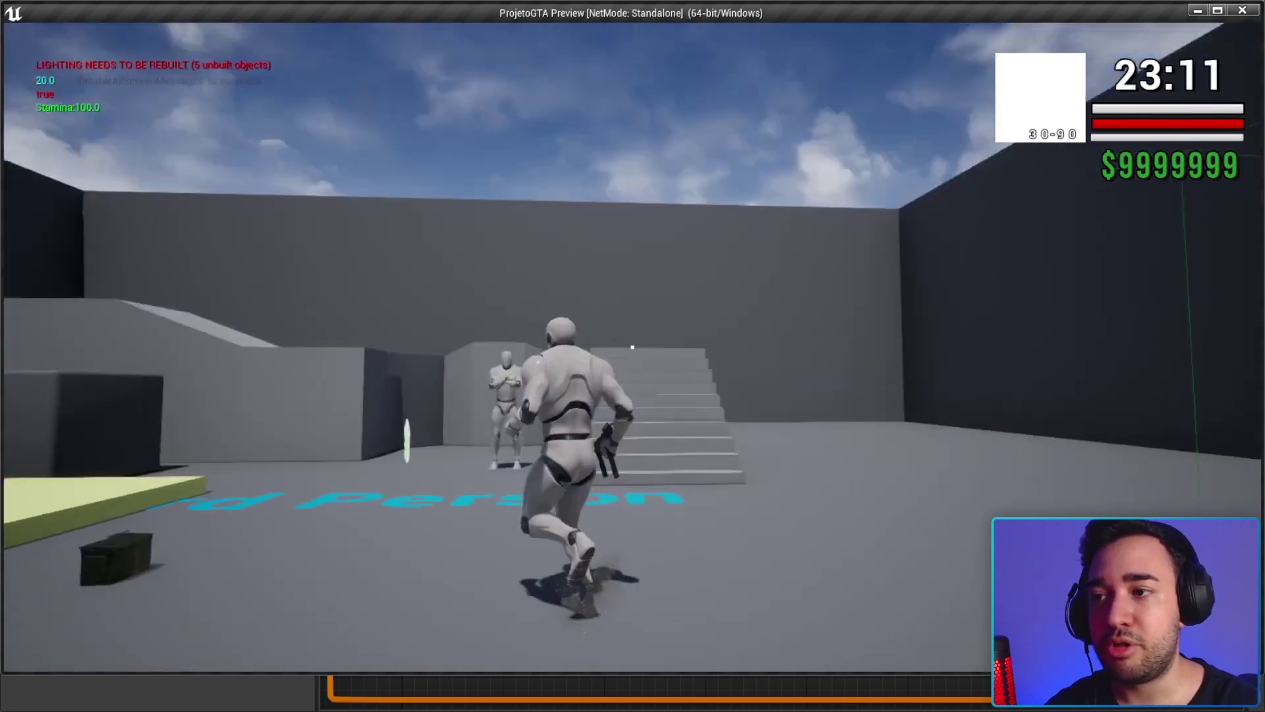
key(s)
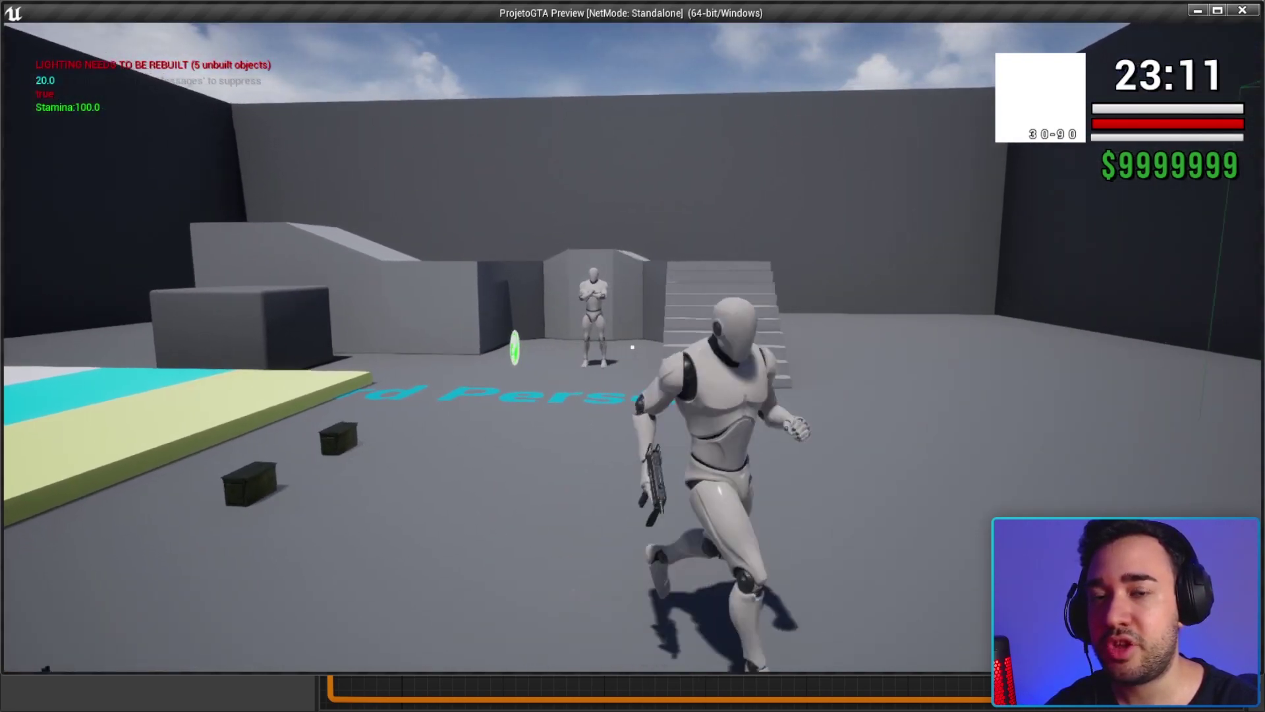
key(w)
key(s)
key(w)
key(w)
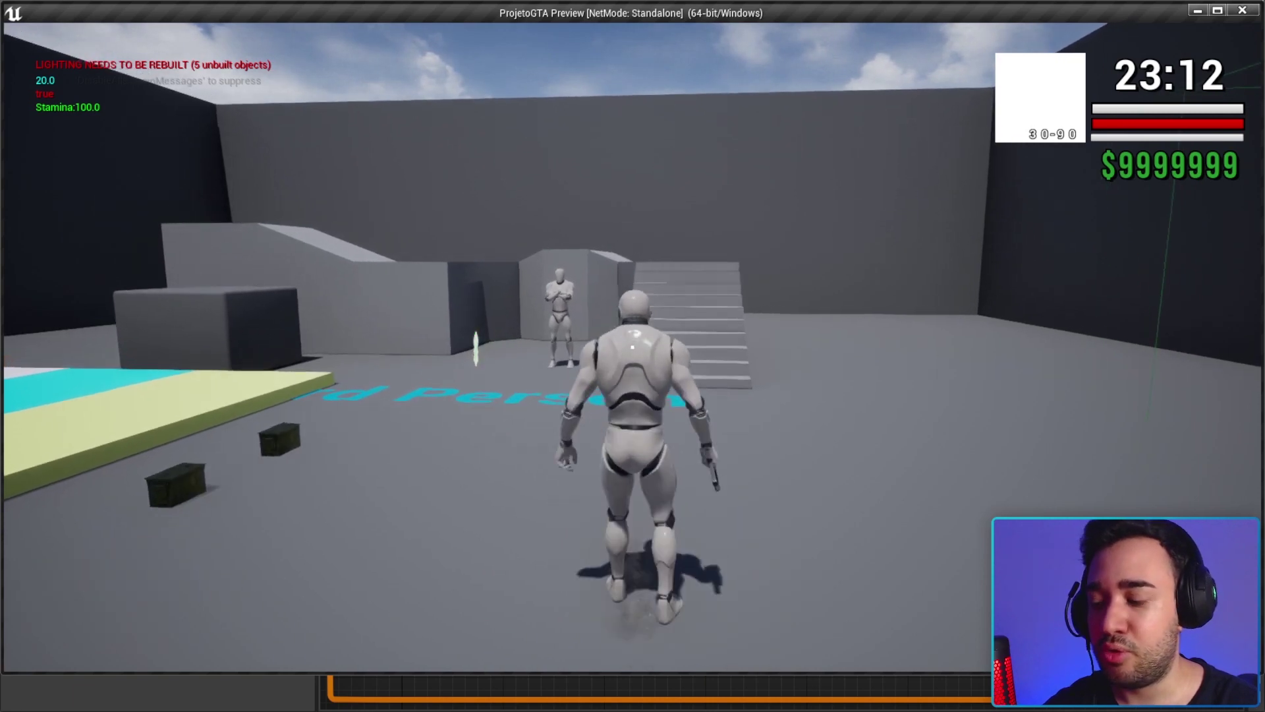
key(w)
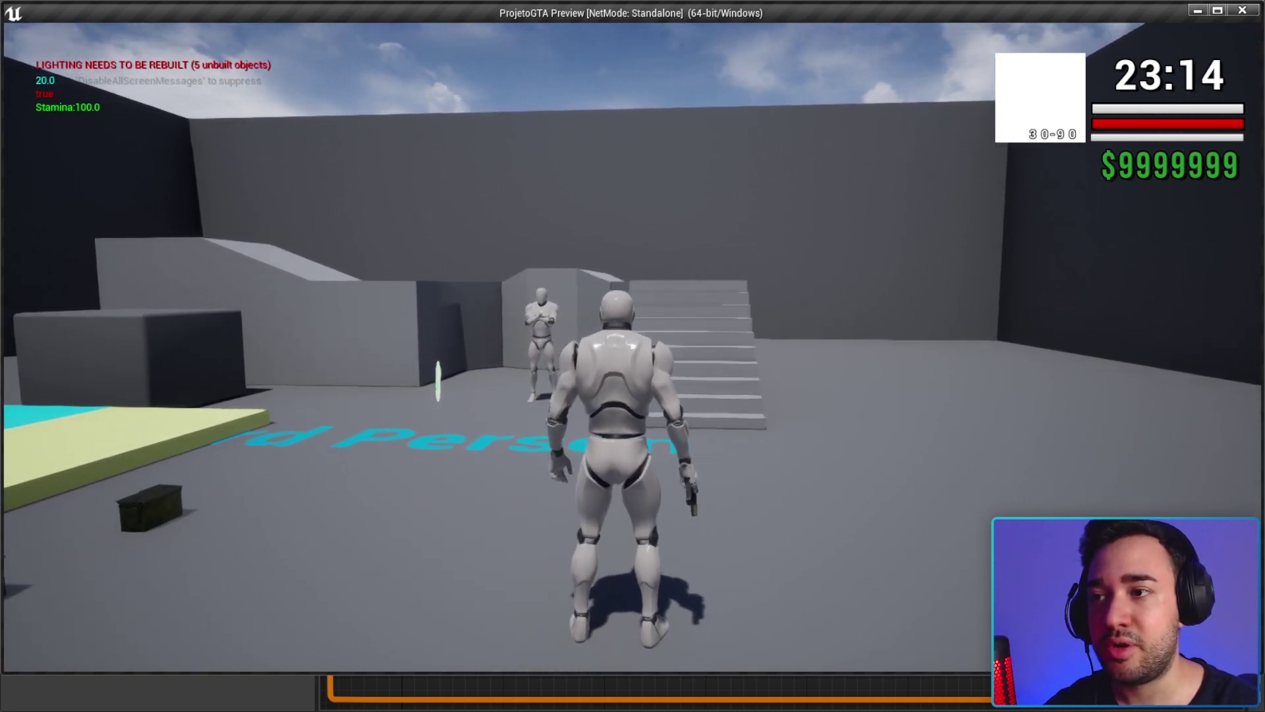
key(a)
key(a)
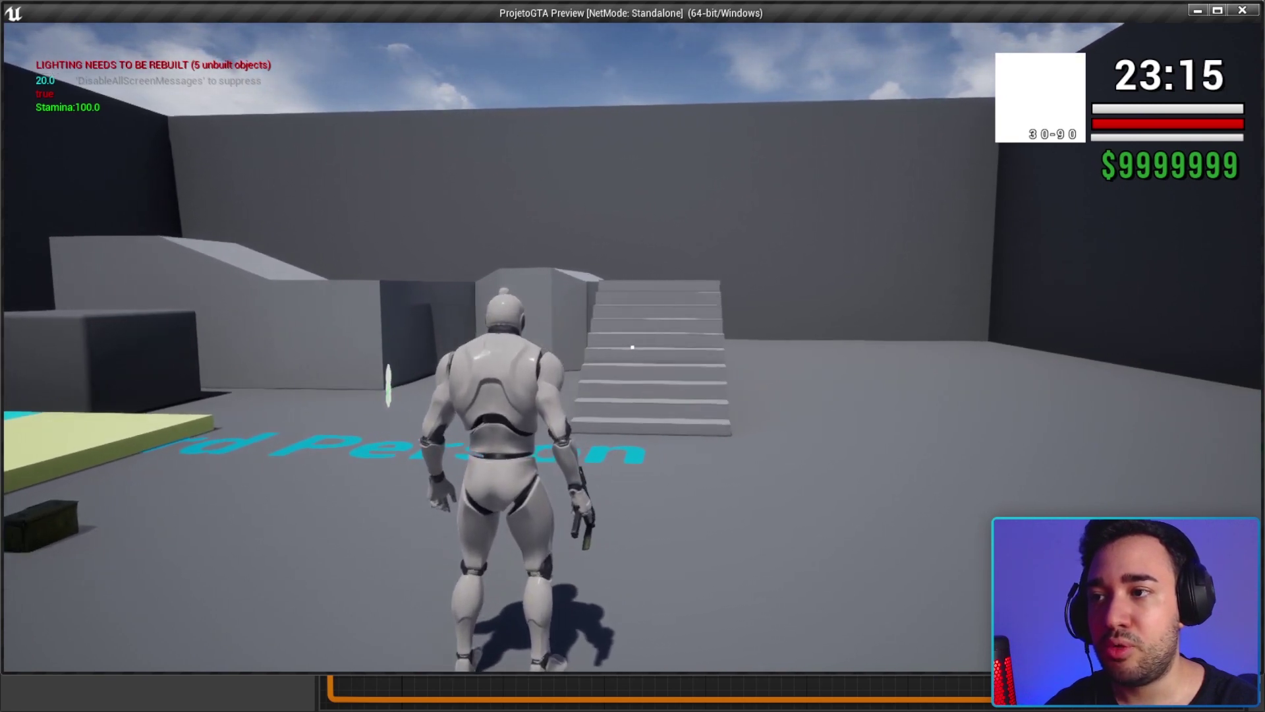
key(a)
key(w)
key(a)
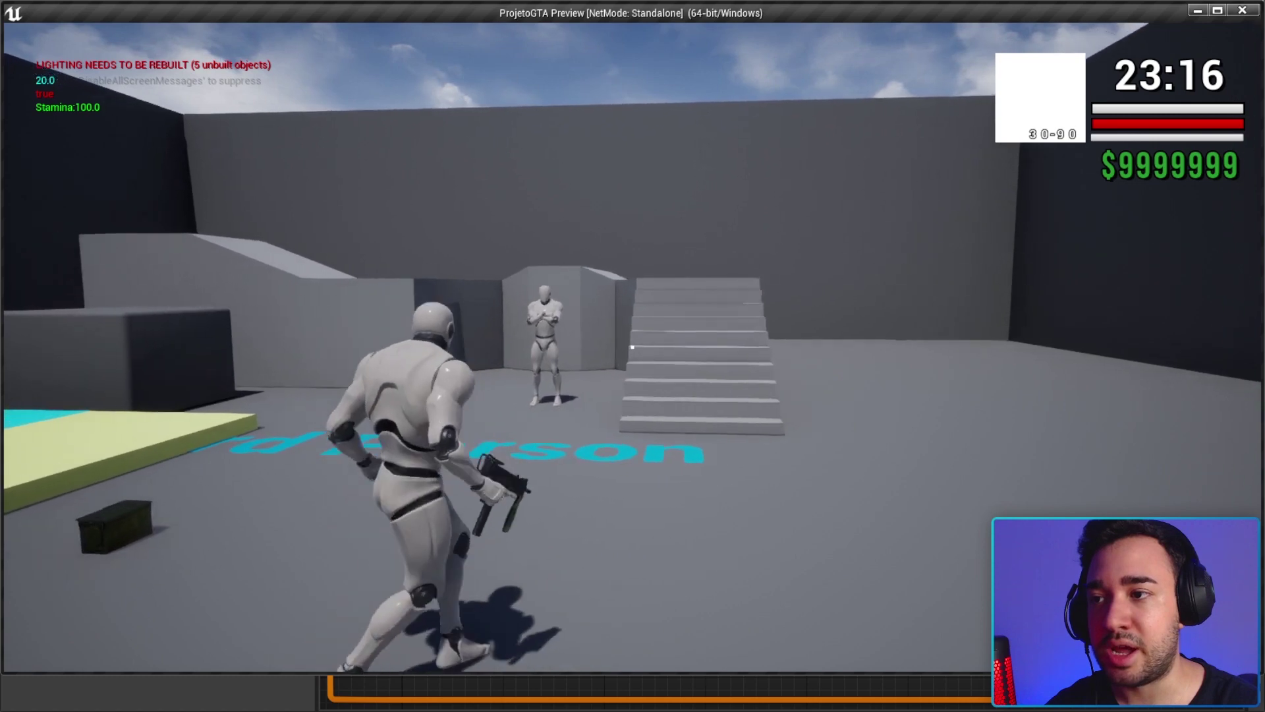
key(d)
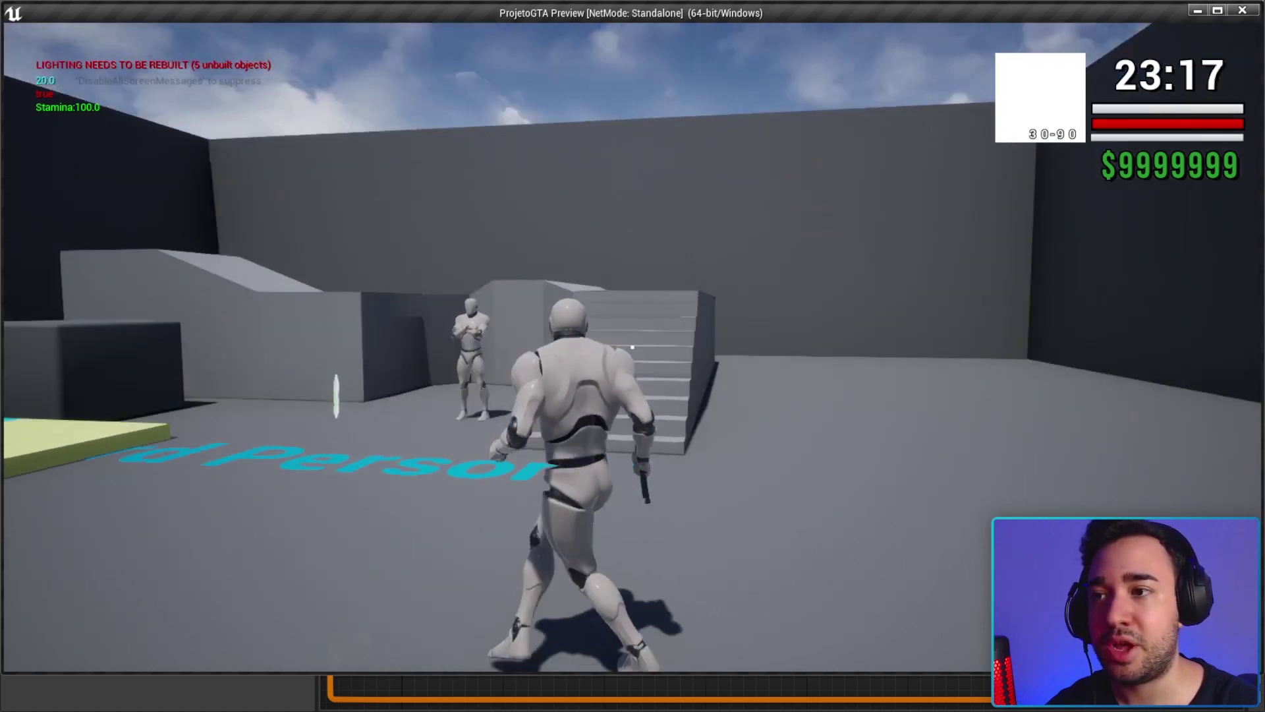
key(a)
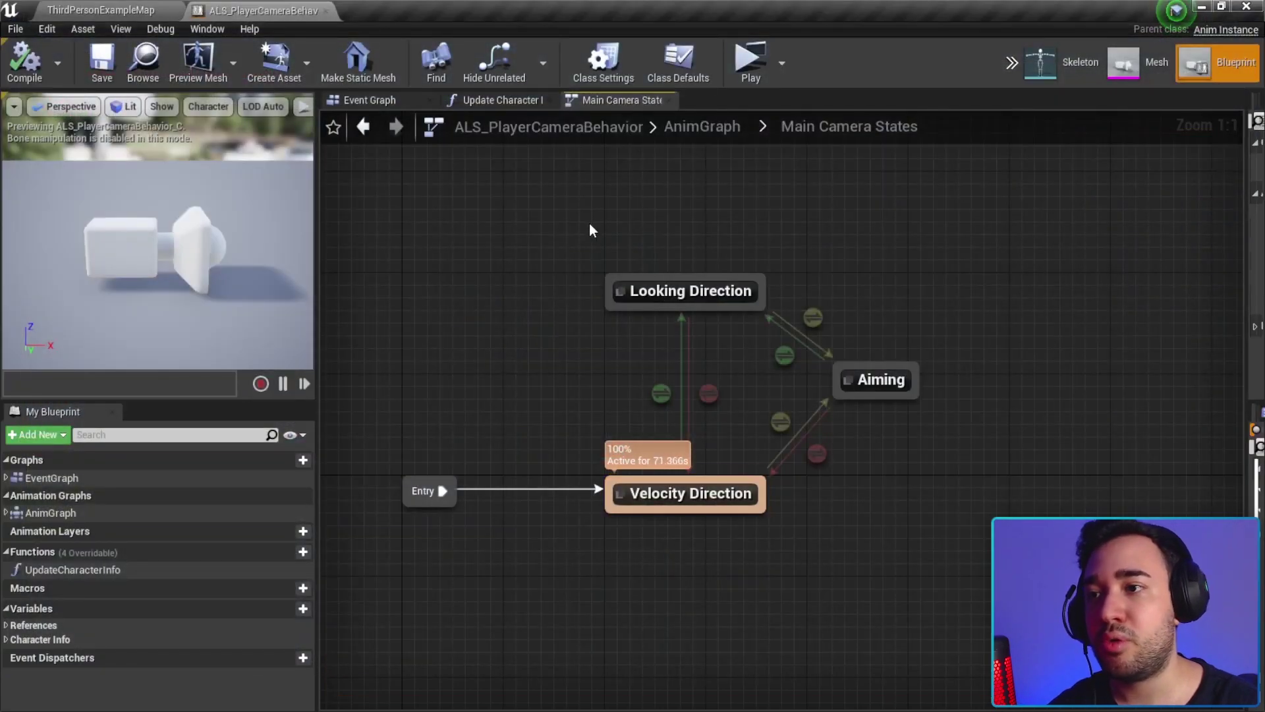
In Looking Direction, set the top Camera Offset X to -200, compile, and start a test play
drag(590, 228, 694, 311)
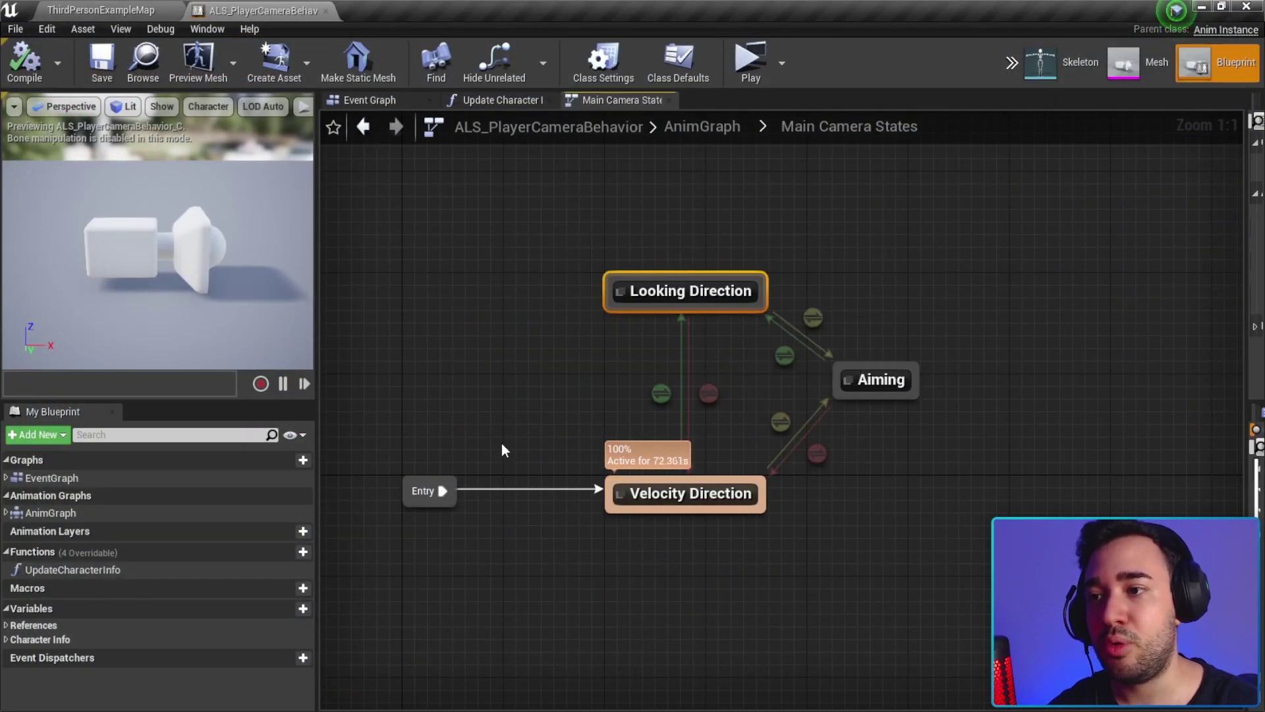
double_click(649, 299)
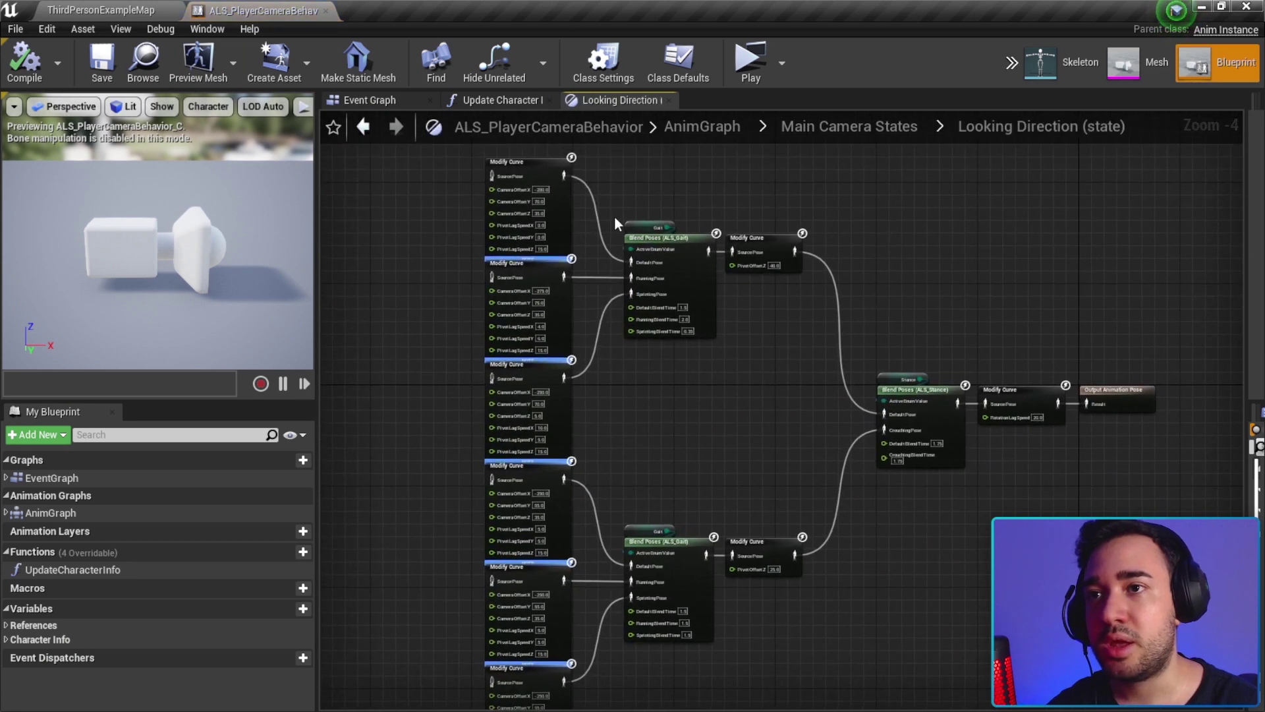
scroll(614, 220, up, 5)
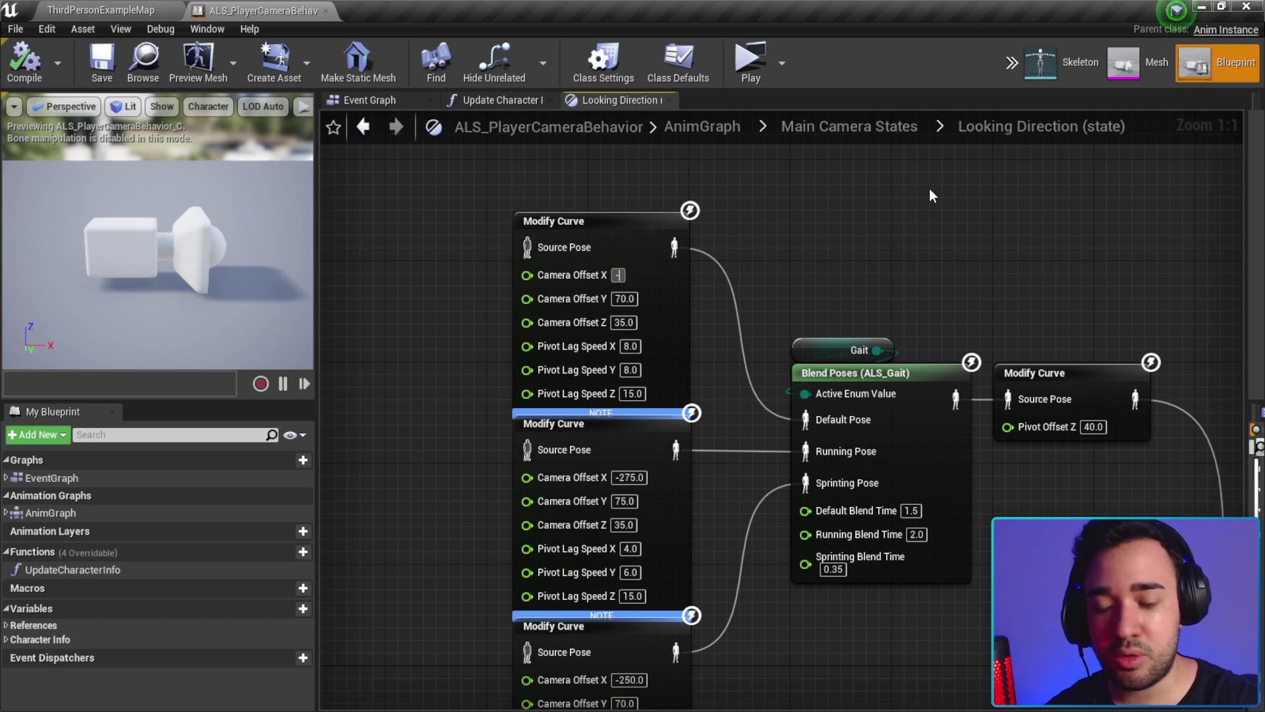
text(-200)
key(Return)
click(55, 71)
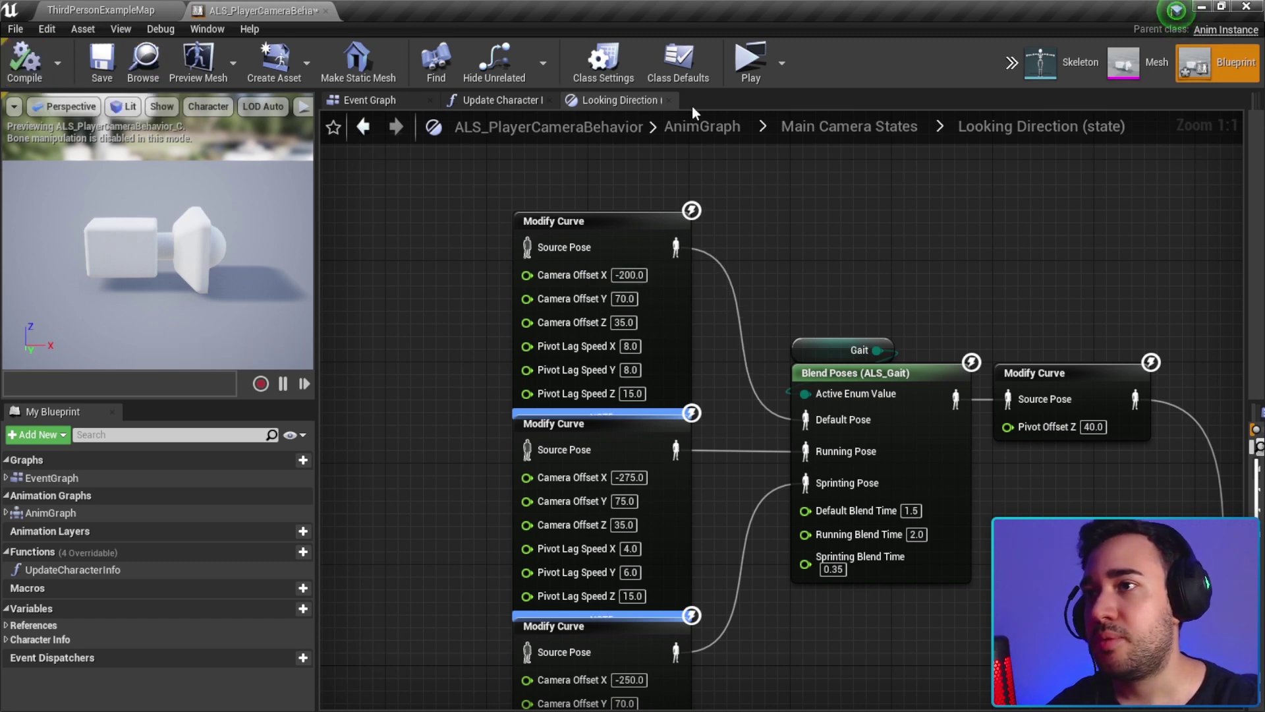
click(743, 74)
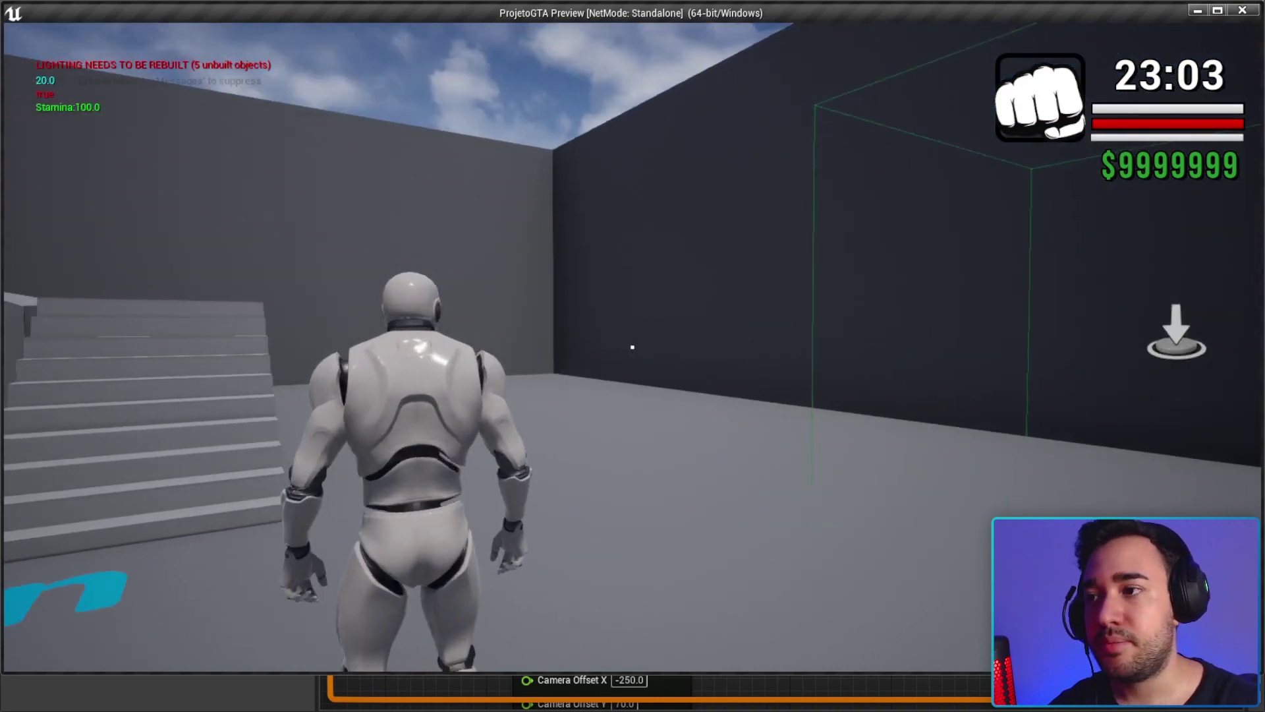
Test-run the character, stop play, then restore the top Camera Offset X to -280.0 and compile
key(w)
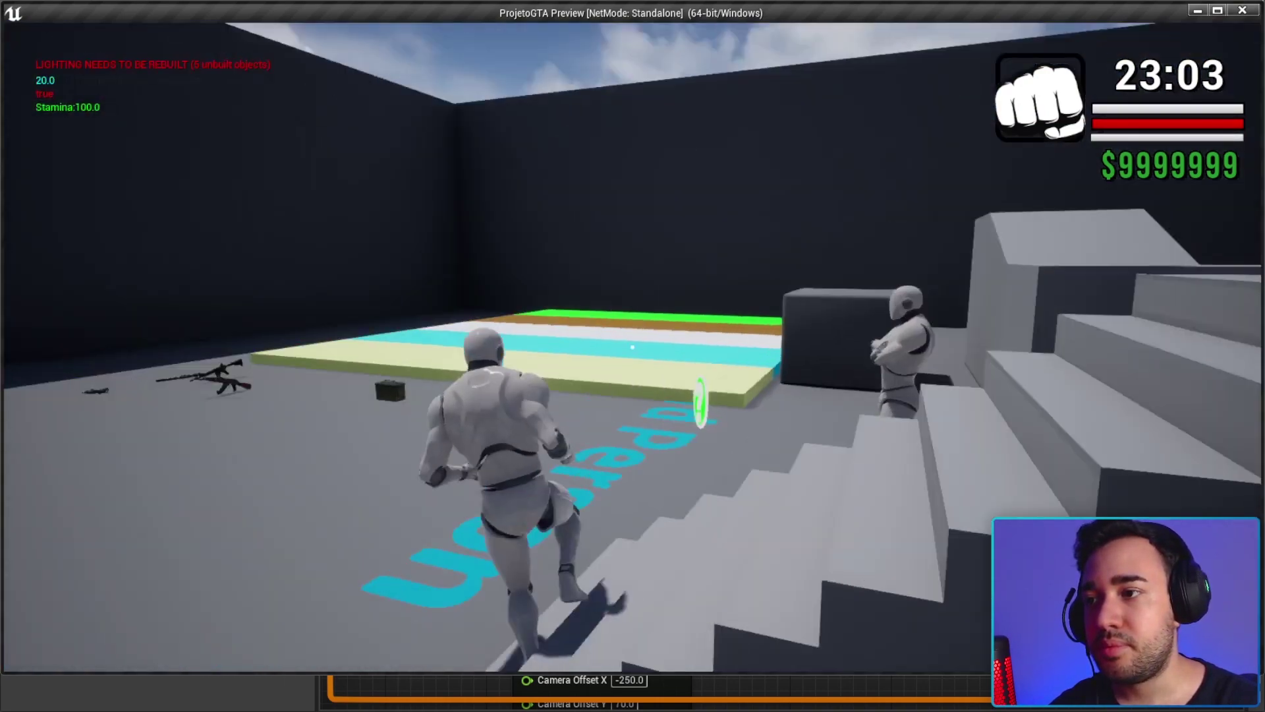
key(Escape)
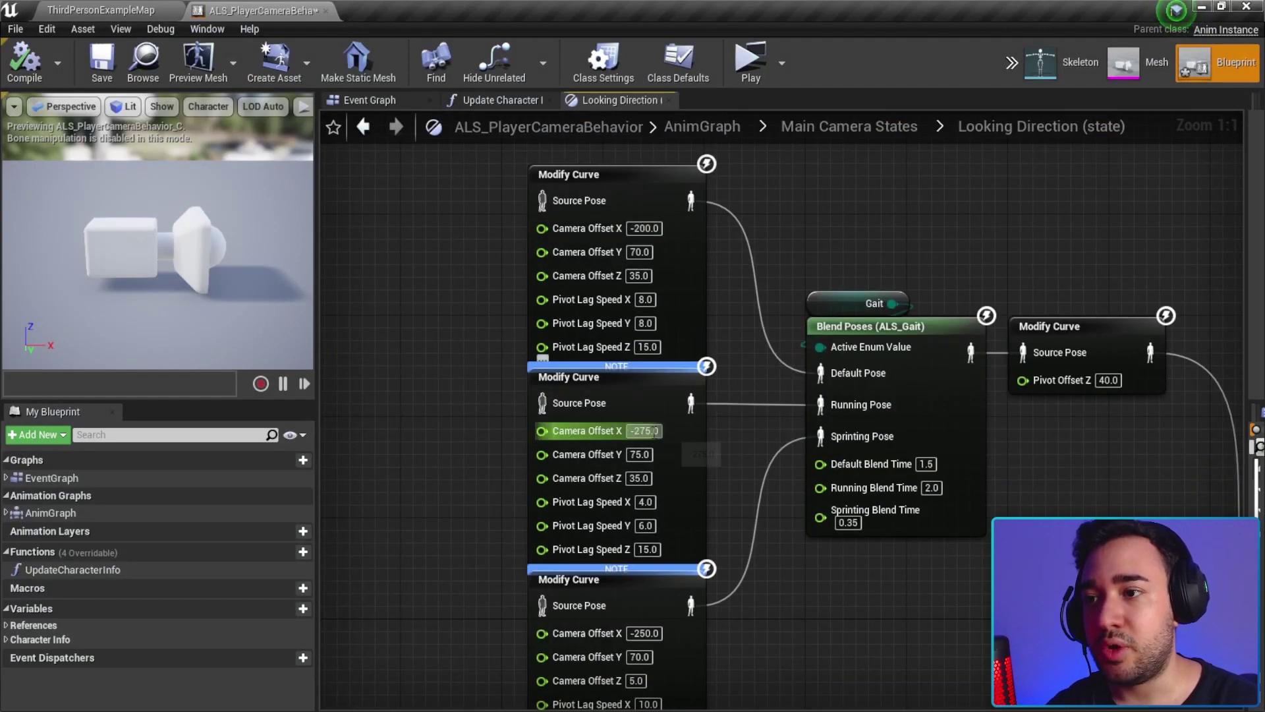
mouse_move(623, 443)
right_down()
mouse_move(622, 354)
mouse_move(649, 326)
mouse_move(634, 239)
right_up()
scroll(662, 389, down, 1)
scroll(633, 239, up, 1)
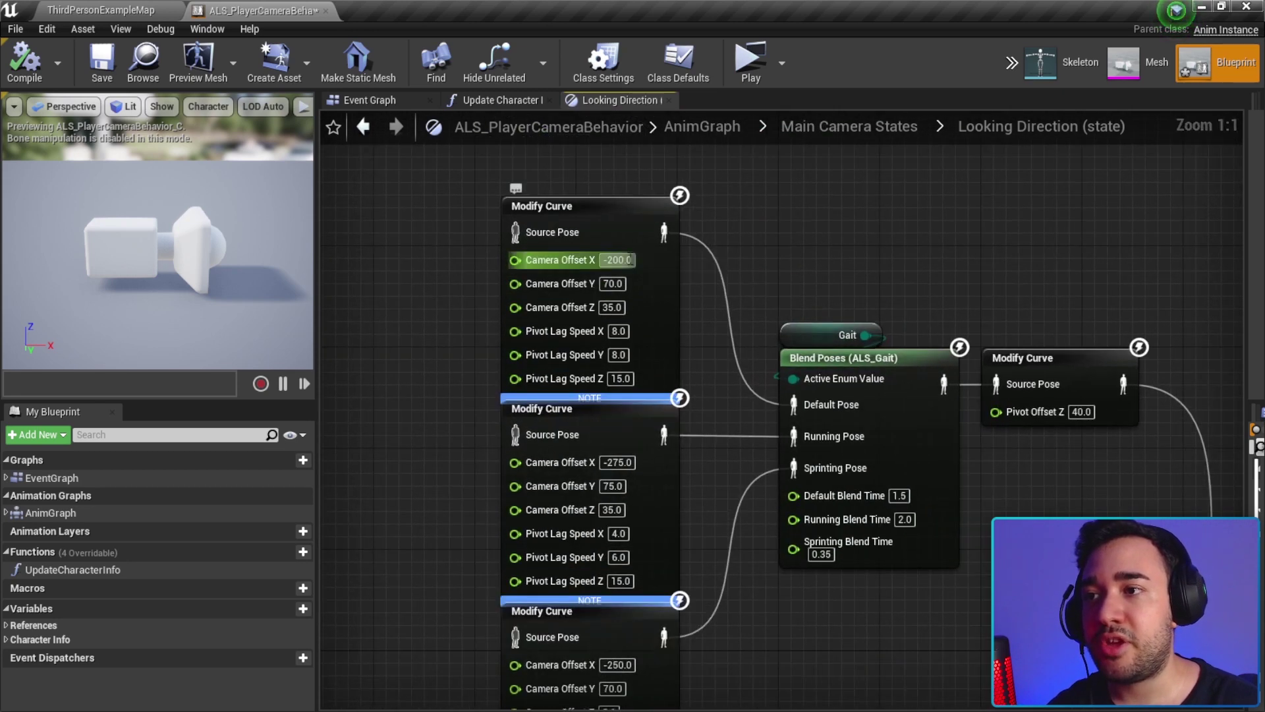
text(-280)
key(Return)
key(F7)
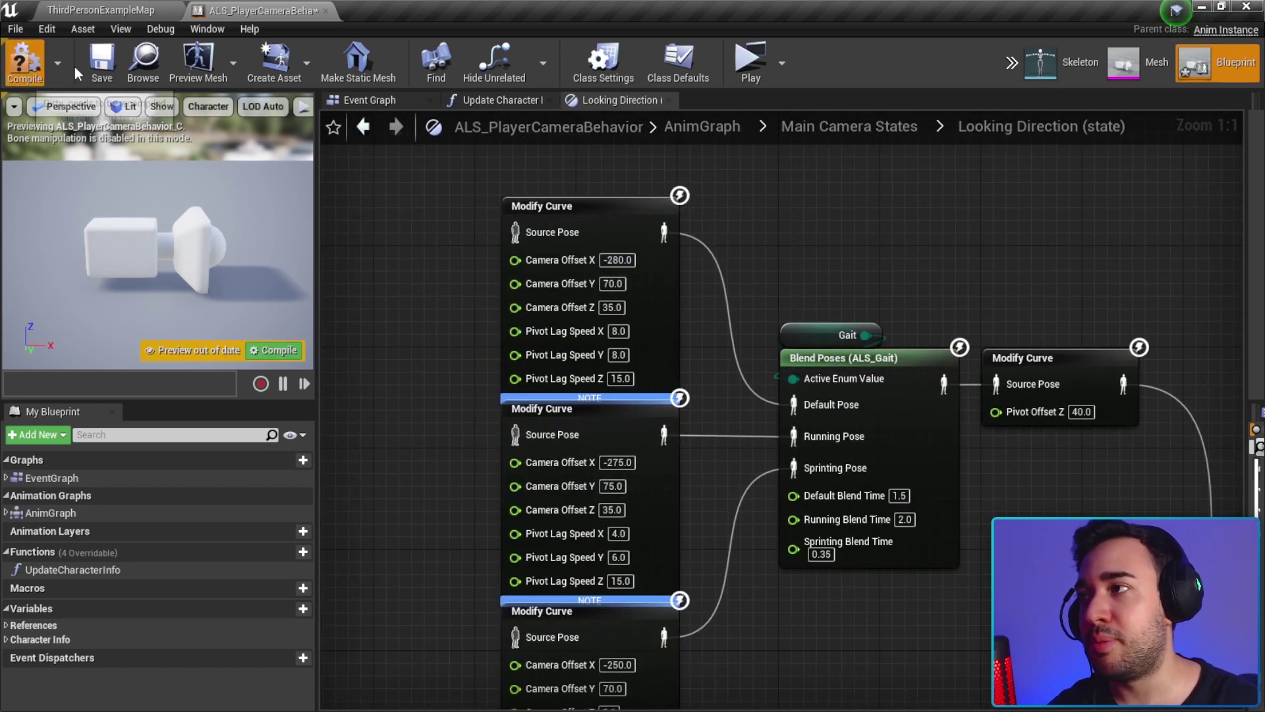
Rearrange the Looking Direction crouching nodes, nudging the selected group into place
scroll(689, 257, down, 2)
scroll(690, 257, down, 2)
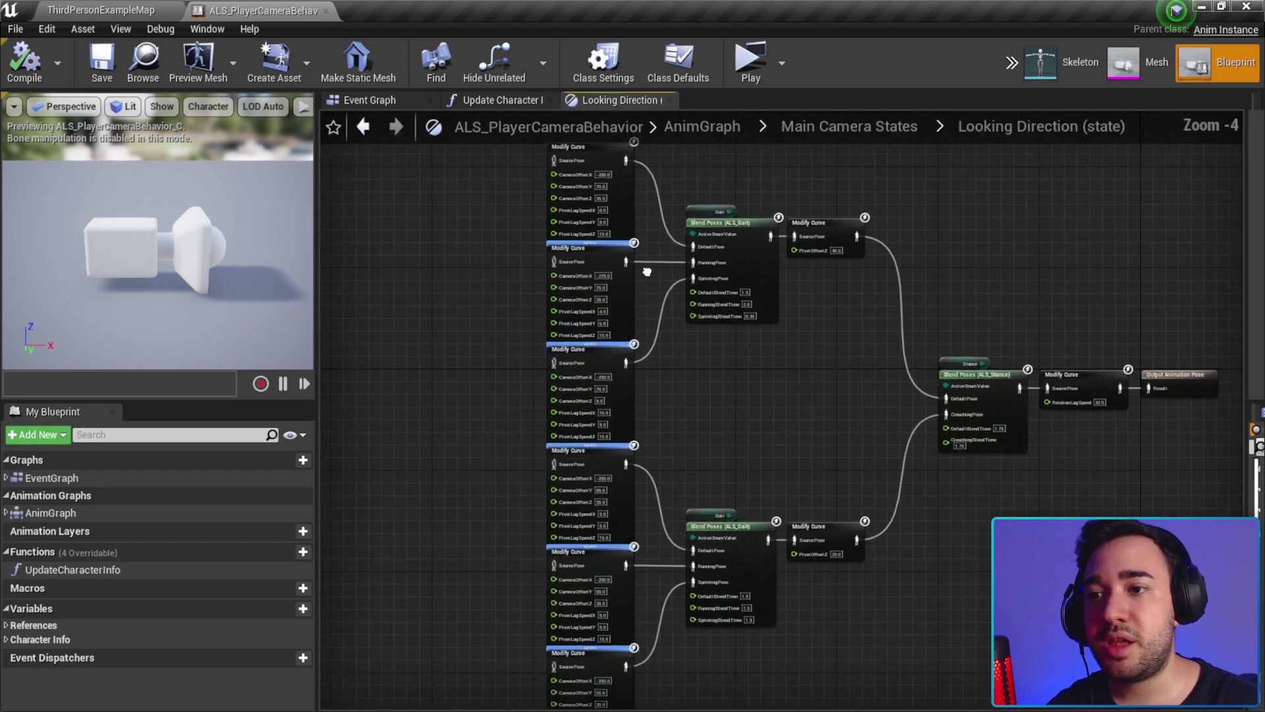
right_drag(689, 257, 542, 439)
scroll(542, 439, up, 1)
scroll(543, 439, down, 1)
right_drag(873, 330, 801, 405)
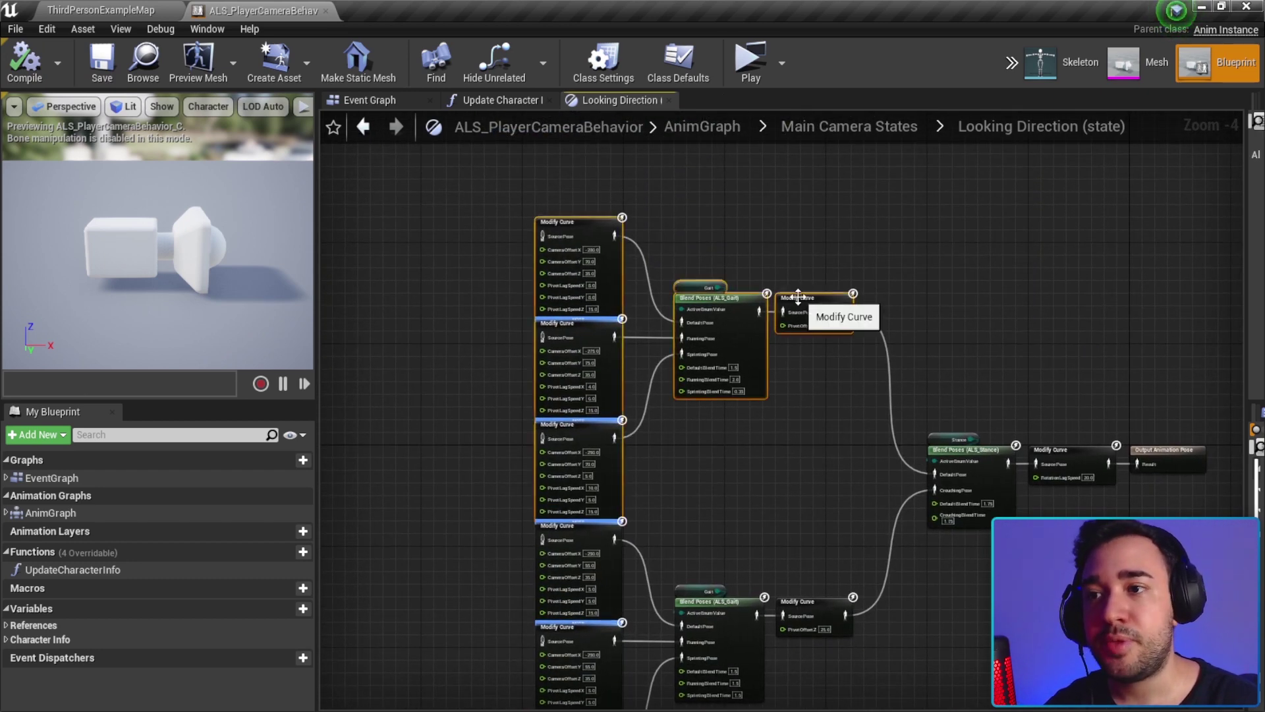
drag(797, 296, 798, 271)
right_drag(896, 508, 904, 675)
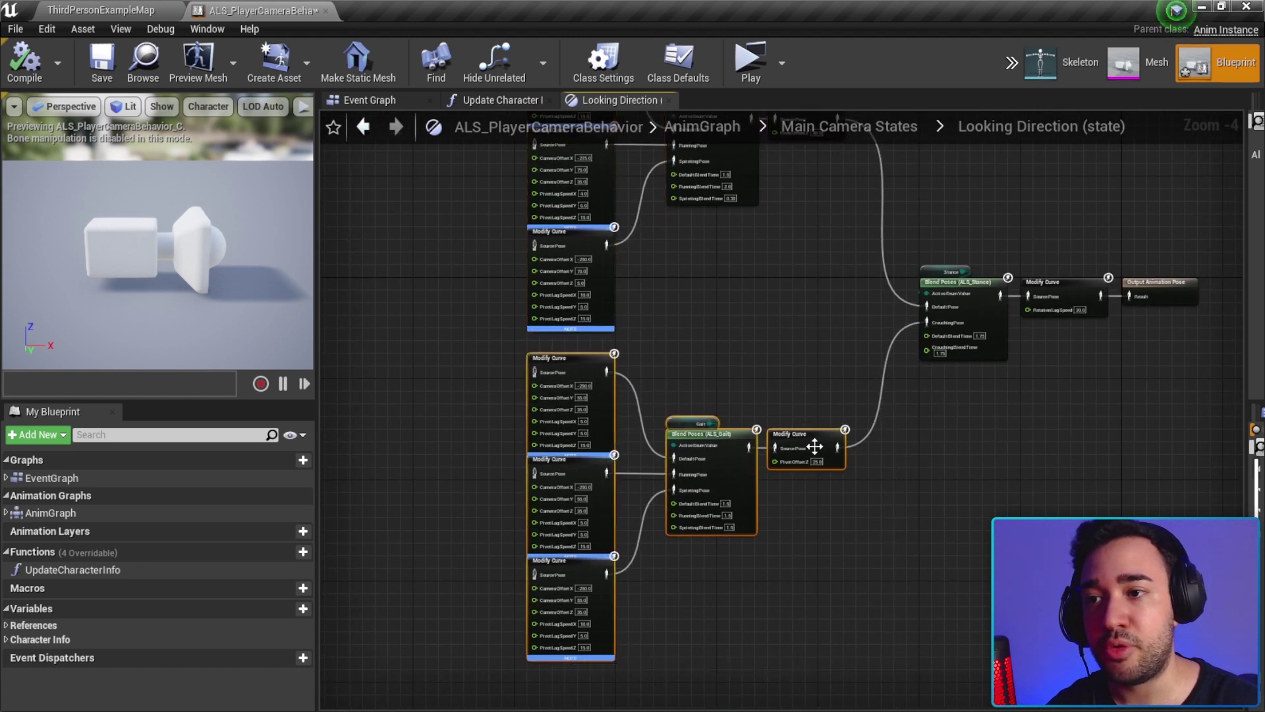
drag(815, 446, 814, 460)
Wrap the selected crouching nodes in a comment titled Agachando
key(c)
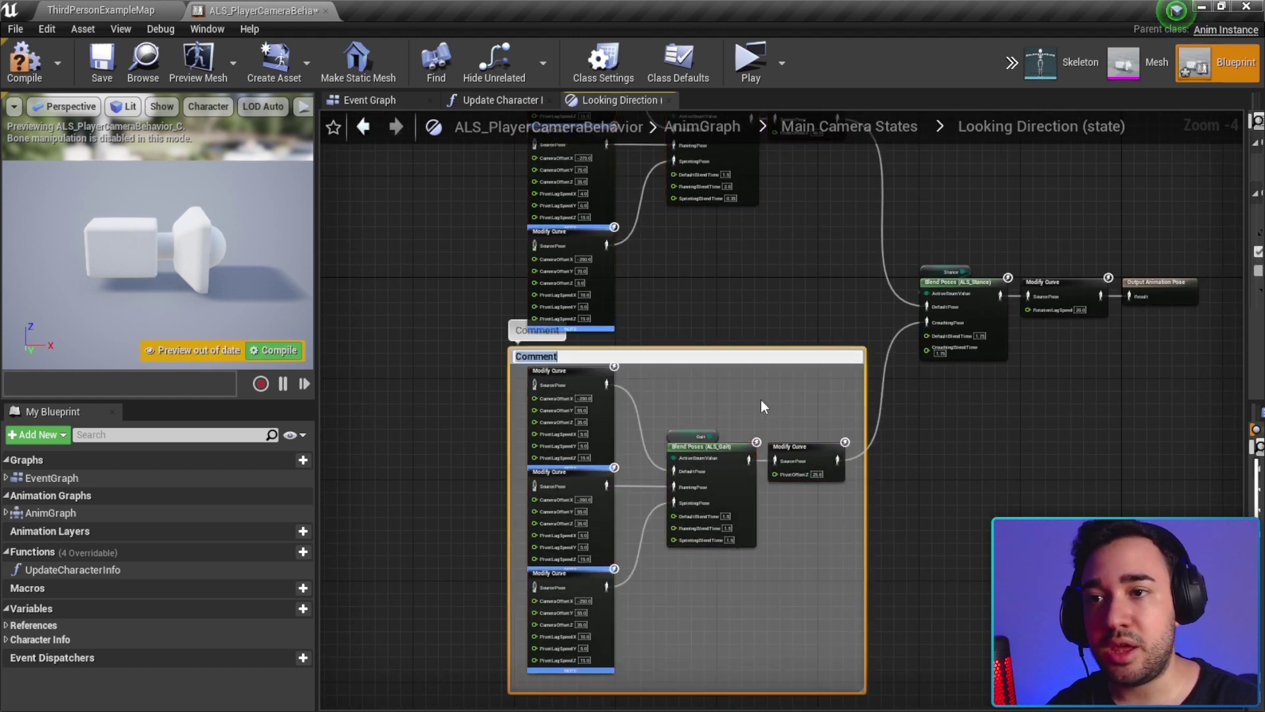
scroll(762, 405, up, 1)
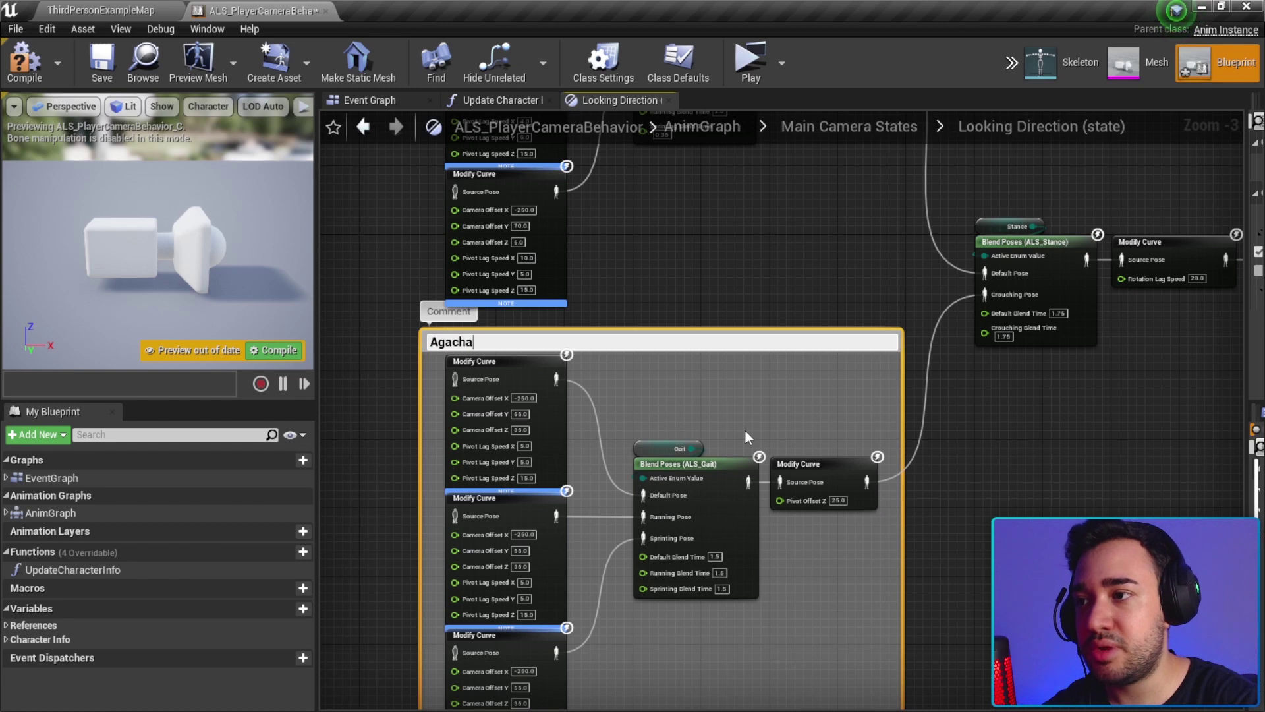
text(ndo)
key(Return)
Put the upper Modify Curve and Blend Poses nodes in a new comment, then return to Main Camera States
right_drag(722, 398, 782, 612)
drag(878, 471, 462, 148)
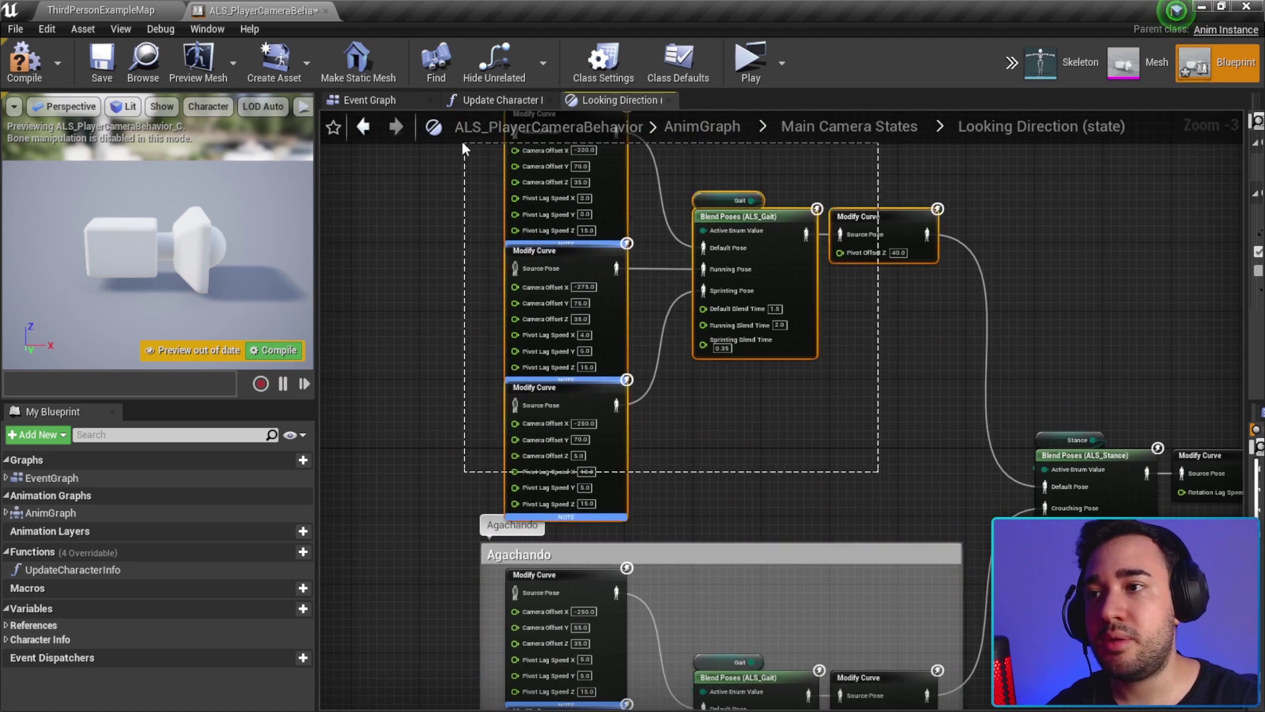
key(c)
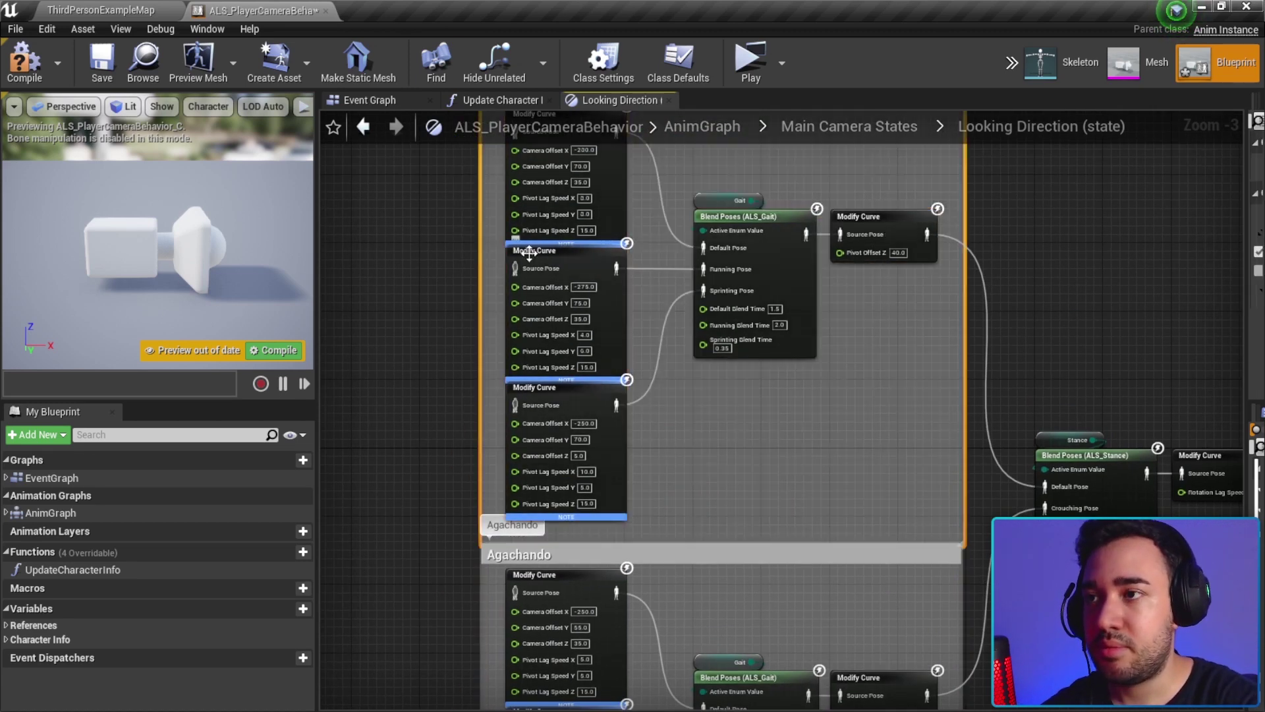
scroll(824, 456, down, 1)
mouse_move(823, 456)
right_down()
mouse_move(722, 241)
mouse_move(702, 313)
right_up()
scroll(723, 241, down, 1)
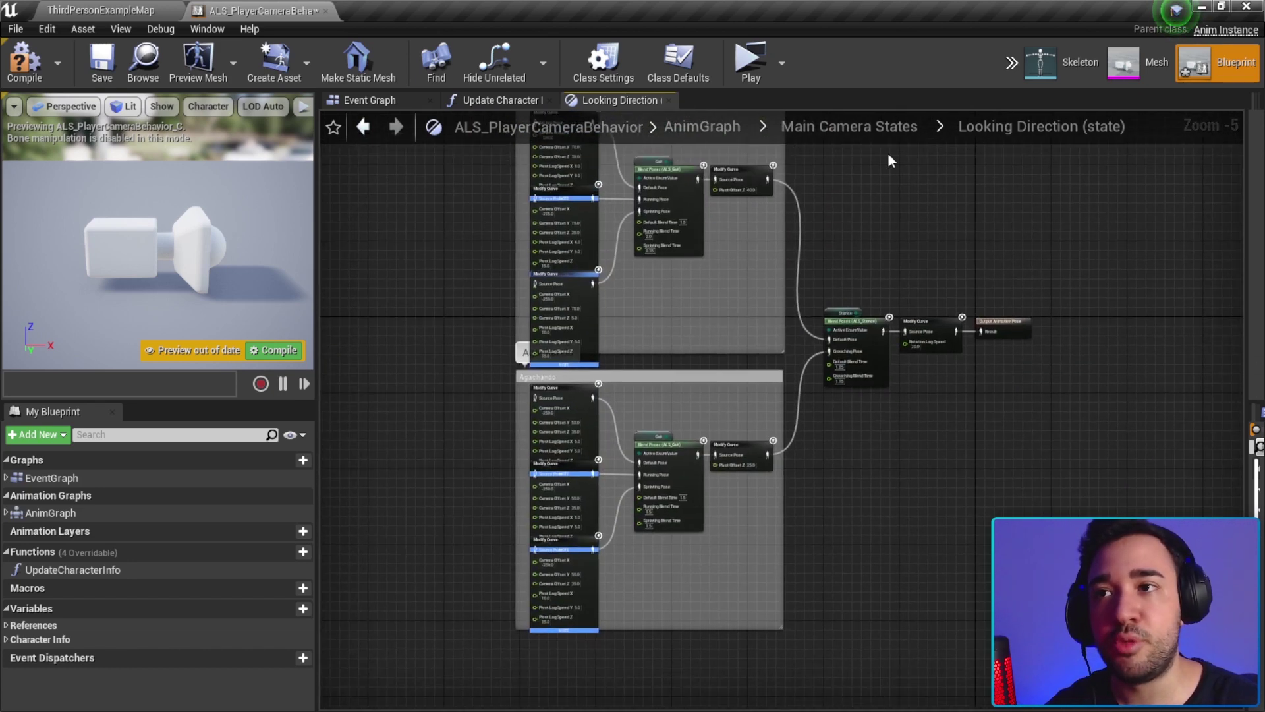
click(883, 128)
Open the Aiming state from Main Camera States, look it over, and return
right_drag(878, 191, 787, 210)
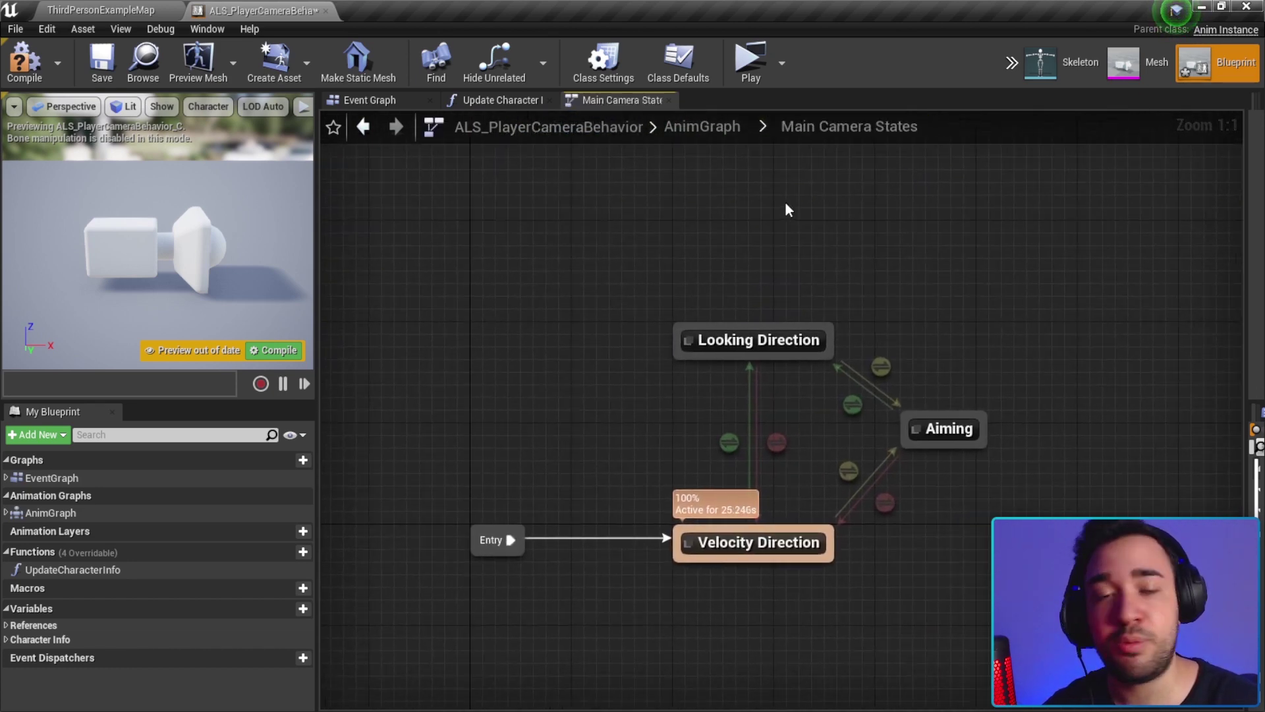
right_drag(728, 258, 577, 240)
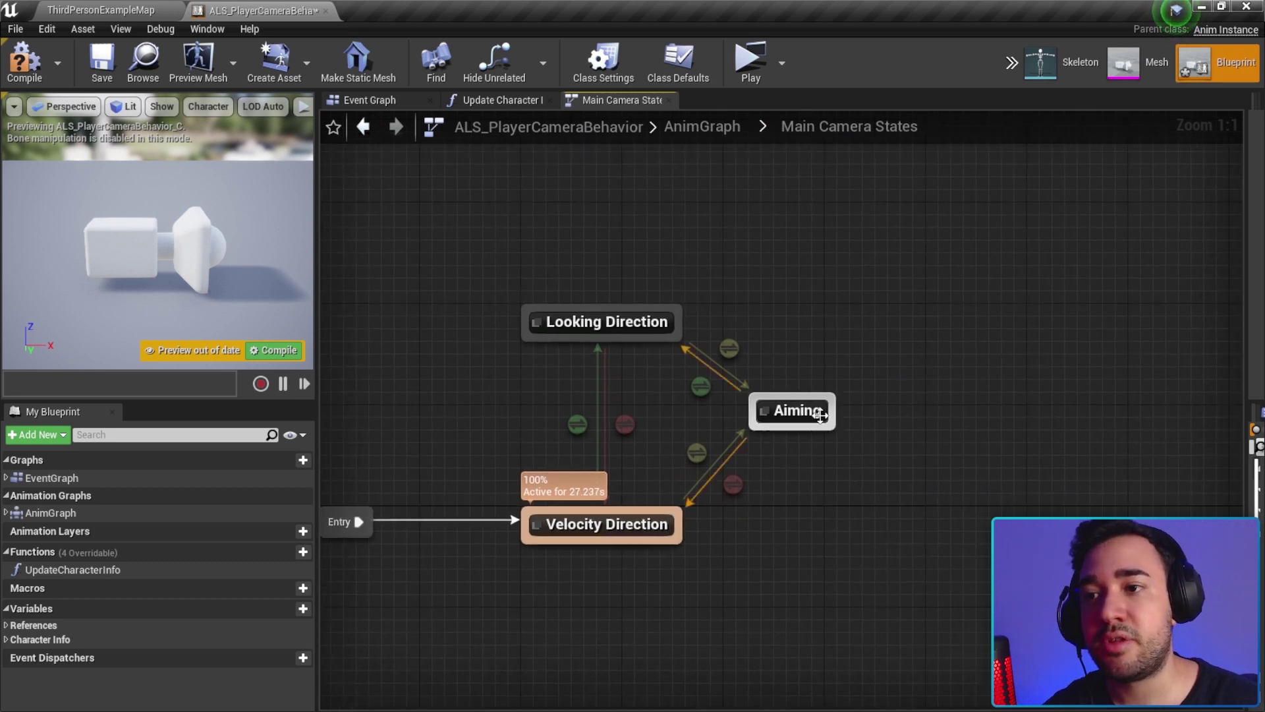
double_click(811, 414)
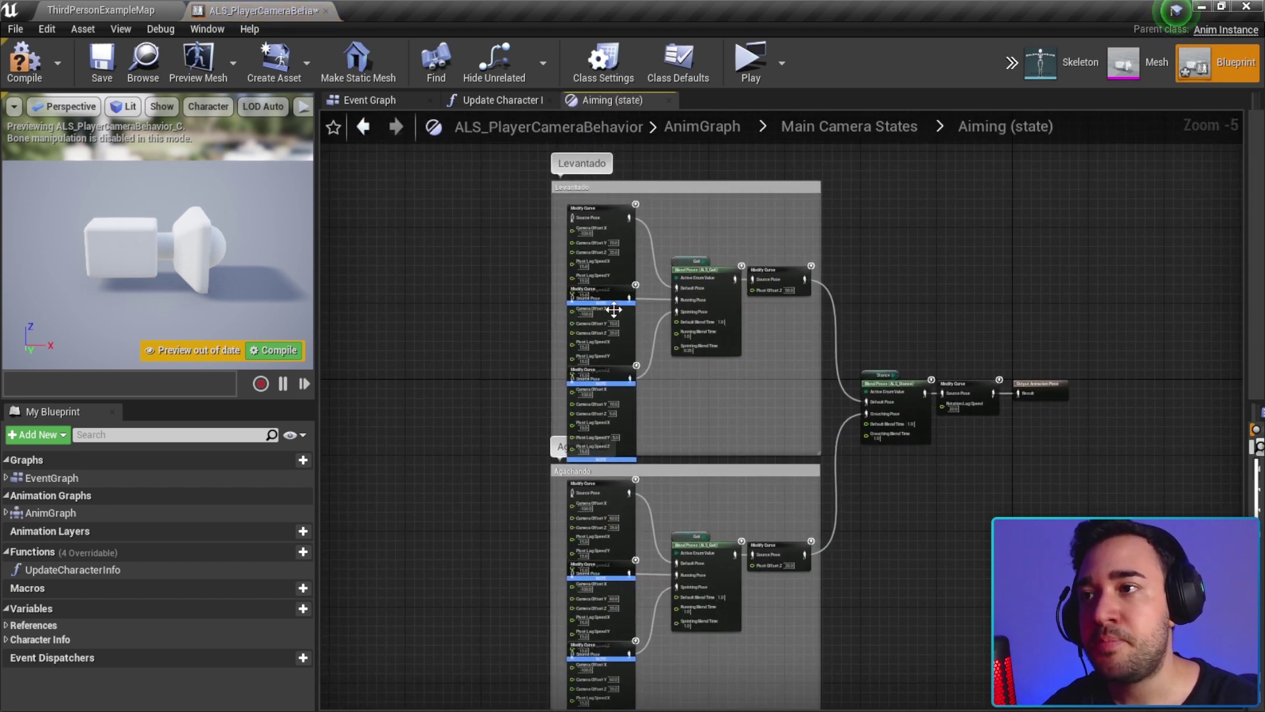
scroll(674, 271, up, 1)
scroll(673, 272, up, 2)
scroll(674, 271, down, 1)
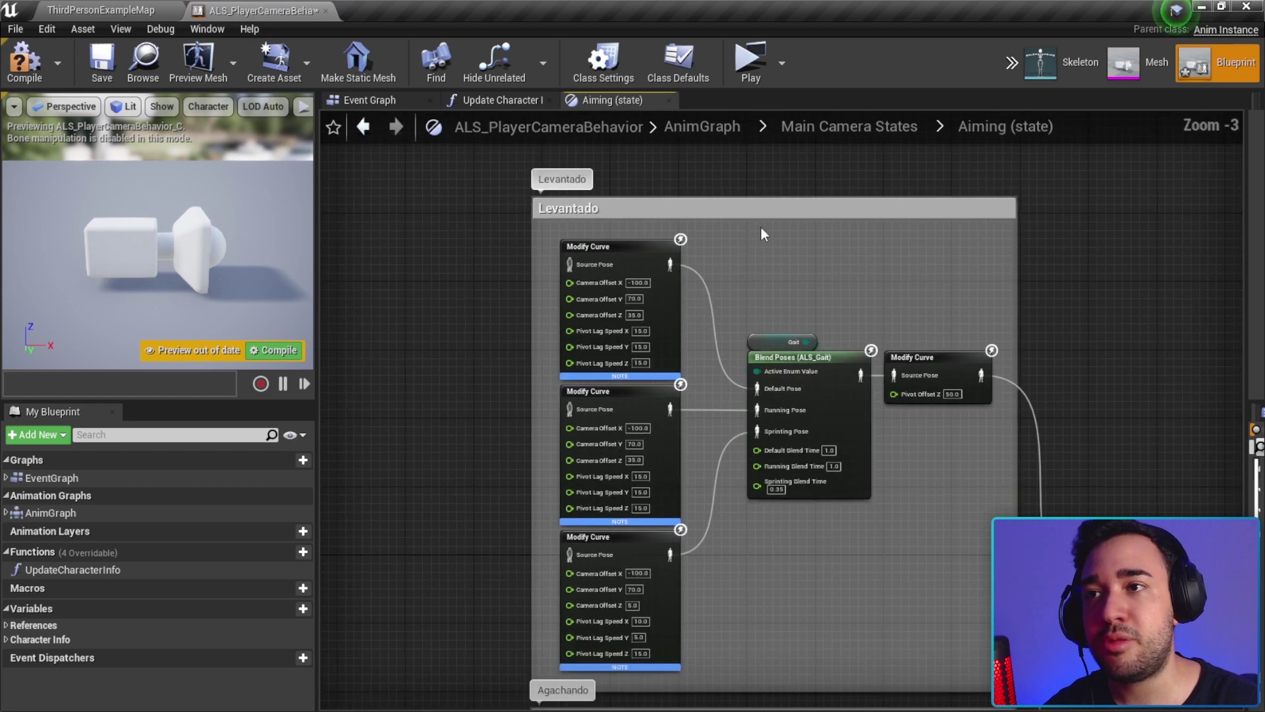
click(825, 134)
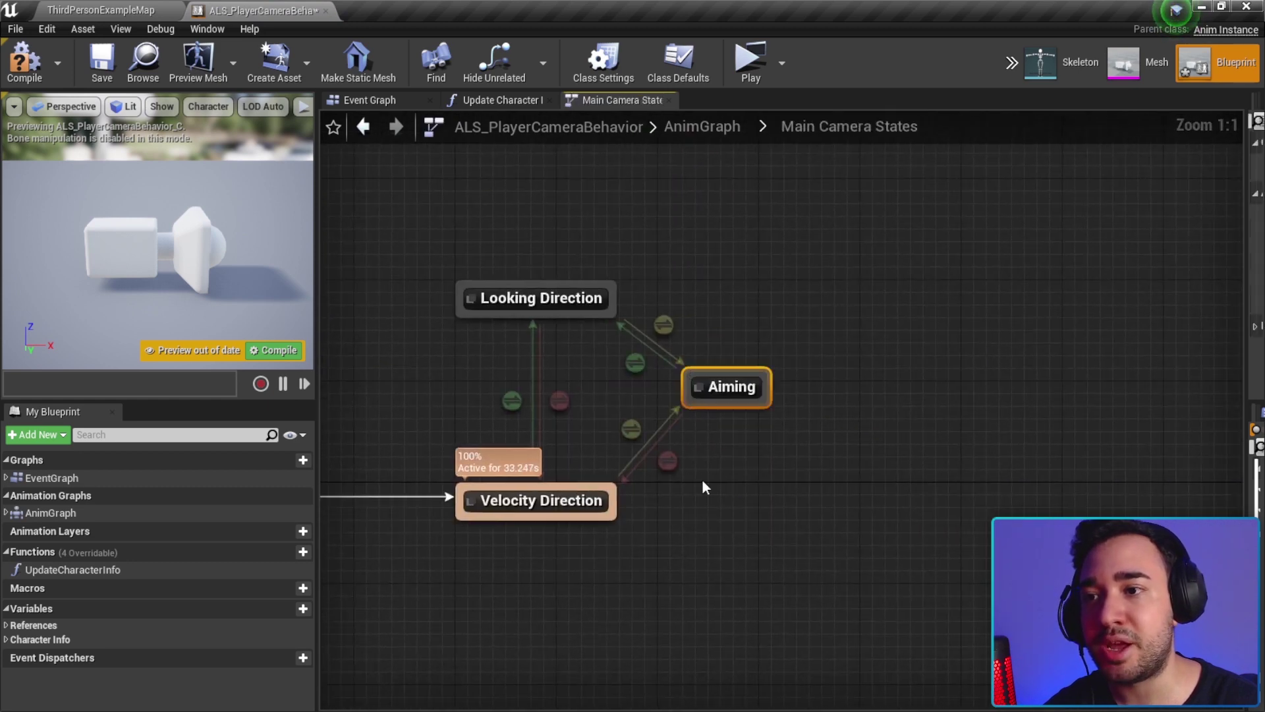
Reopen the Aiming state and inspect the Agachando and Levantado curve and blend node groups
mouse_move(752, 383)
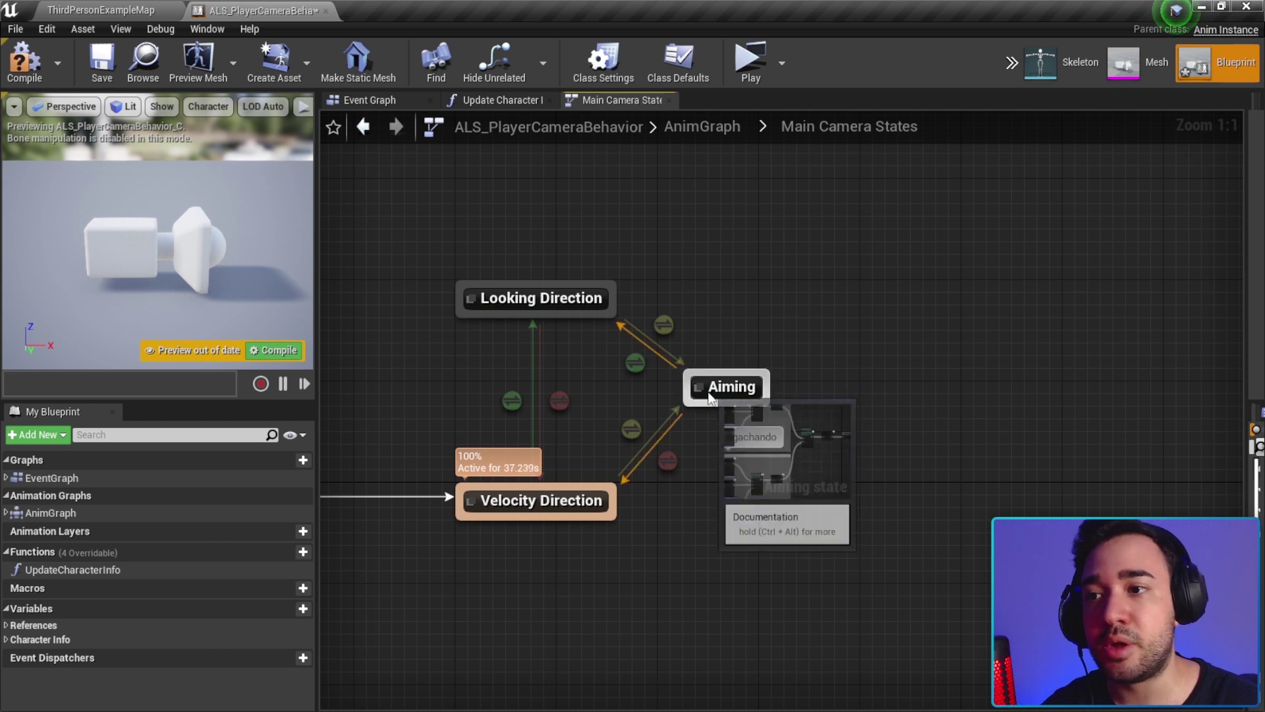
double_click(731, 388)
scroll(695, 264, up, 5)
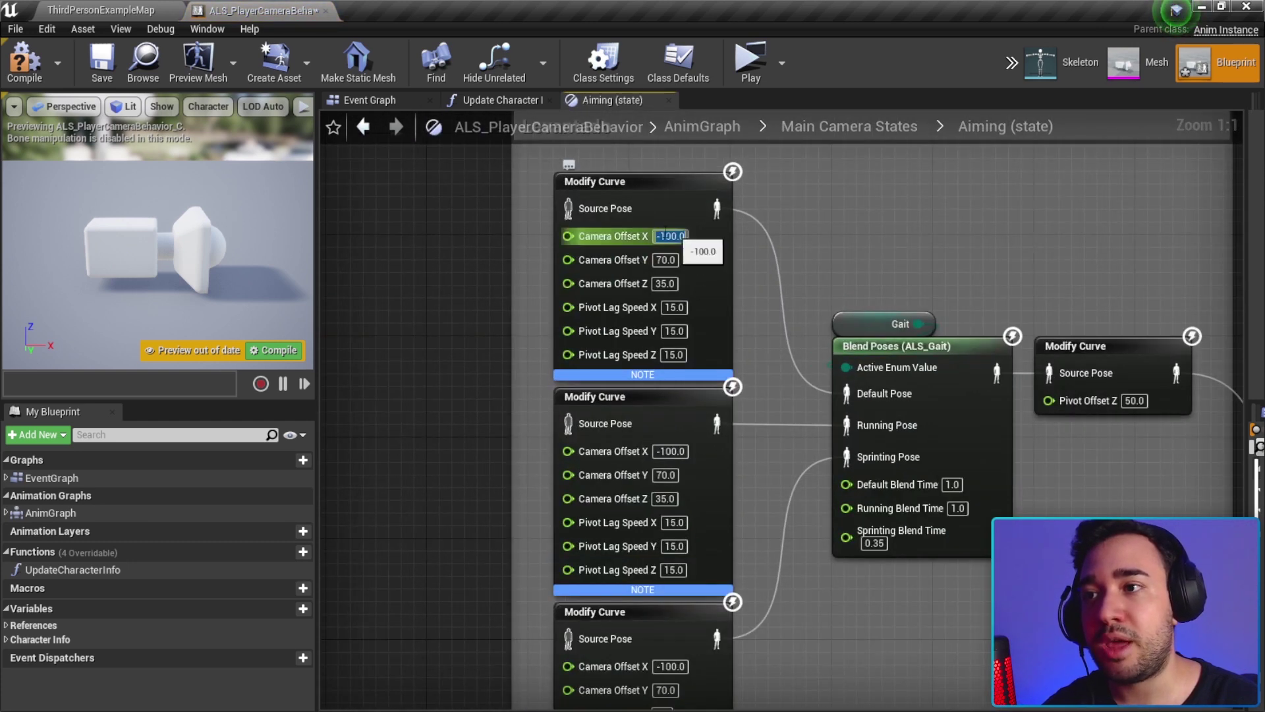
scroll(655, 350, down, 1)
scroll(666, 341, down, 1)
scroll(663, 376, down, 2)
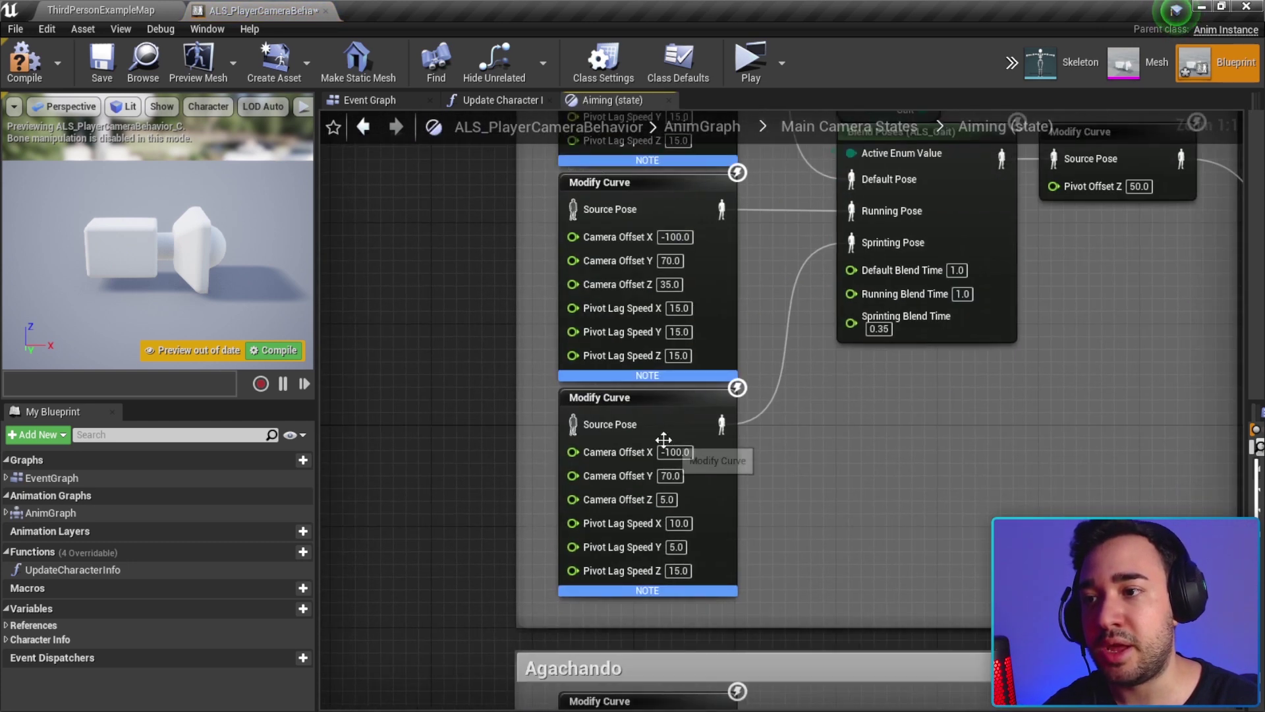
right_drag(675, 459, 659, 307)
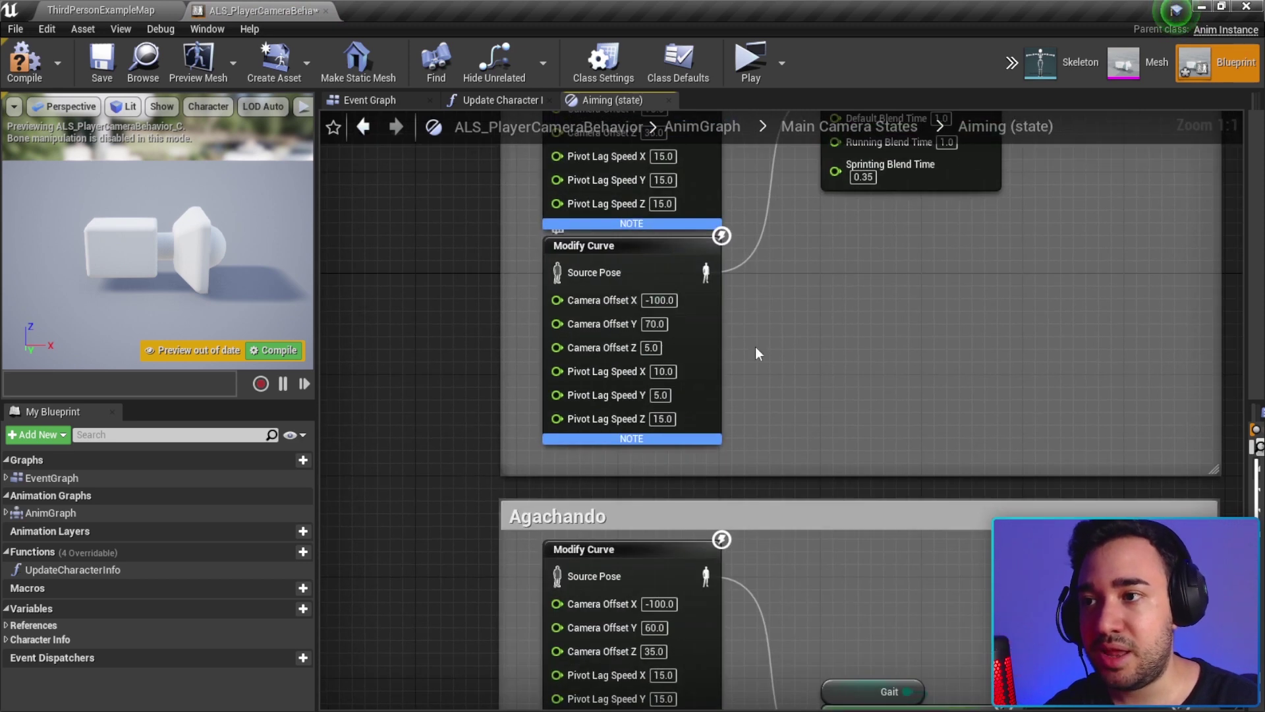
right_drag(755, 346, 658, 137)
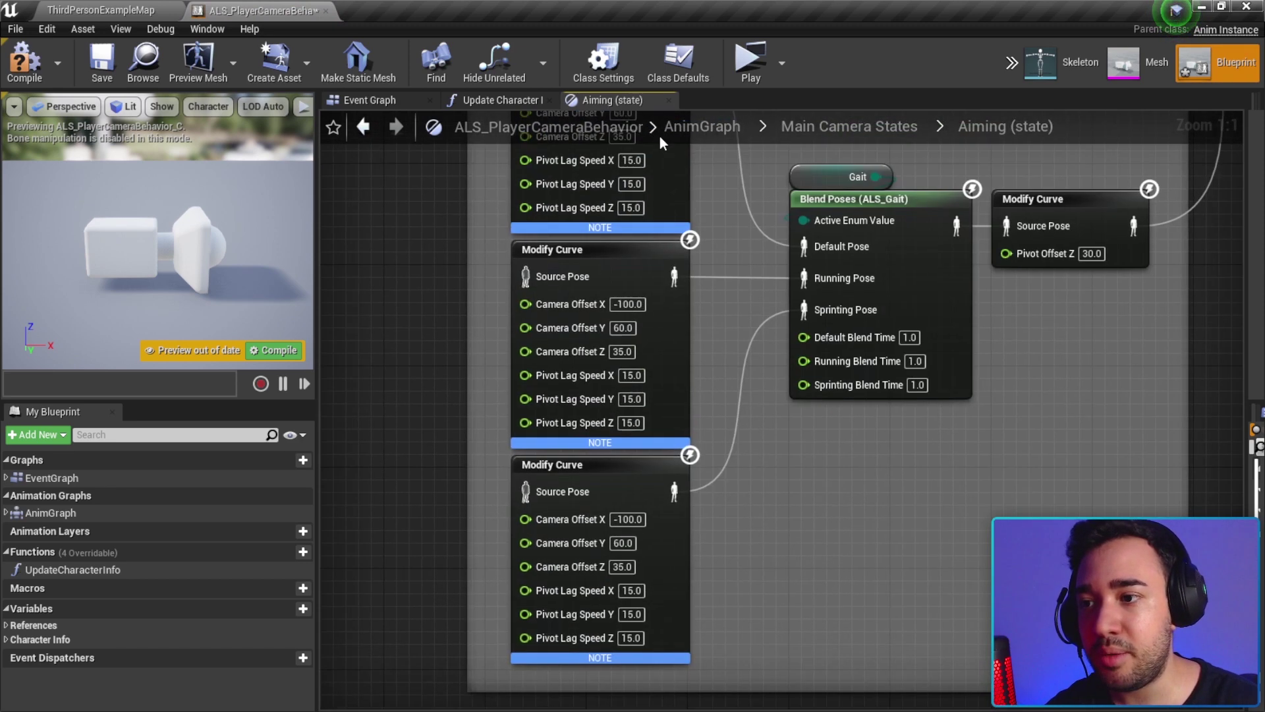
scroll(757, 540, down, 1)
scroll(758, 540, down, 2)
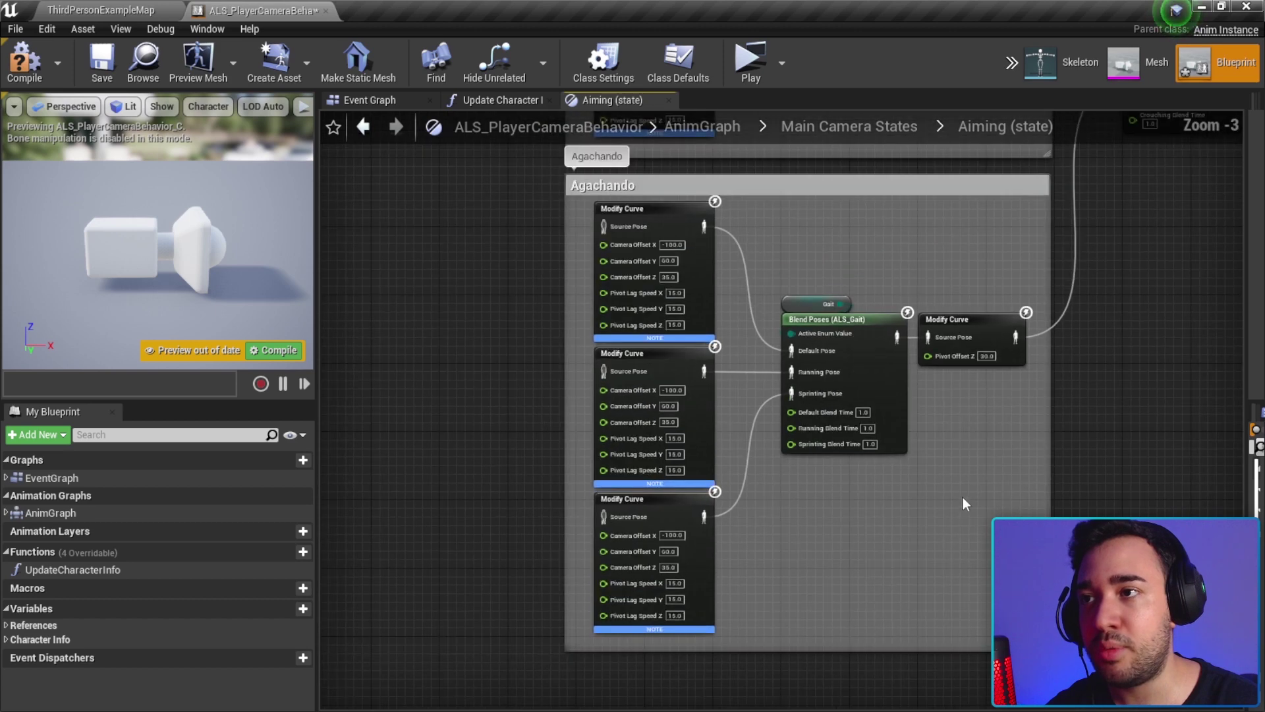
drag(963, 497, 679, 259)
right_drag(679, 259, 635, 698)
drag(897, 580, 690, 330)
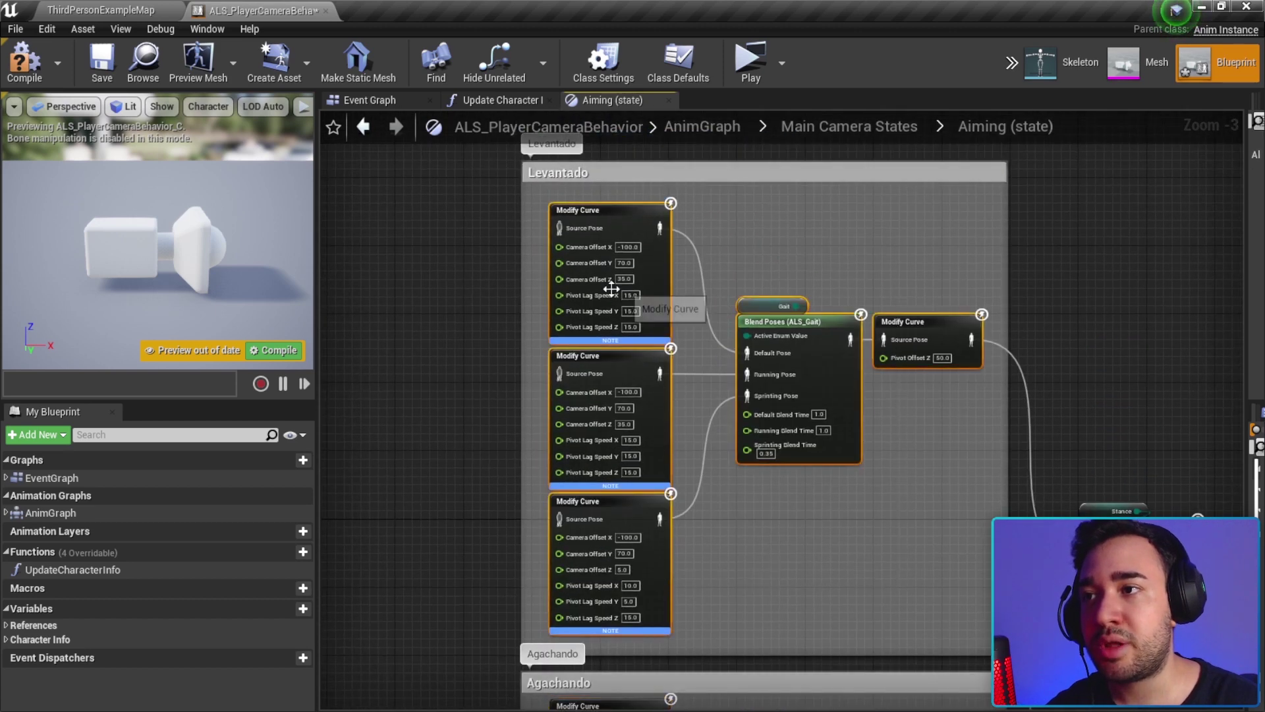
scroll(698, 357, up, 3)
click(699, 357)
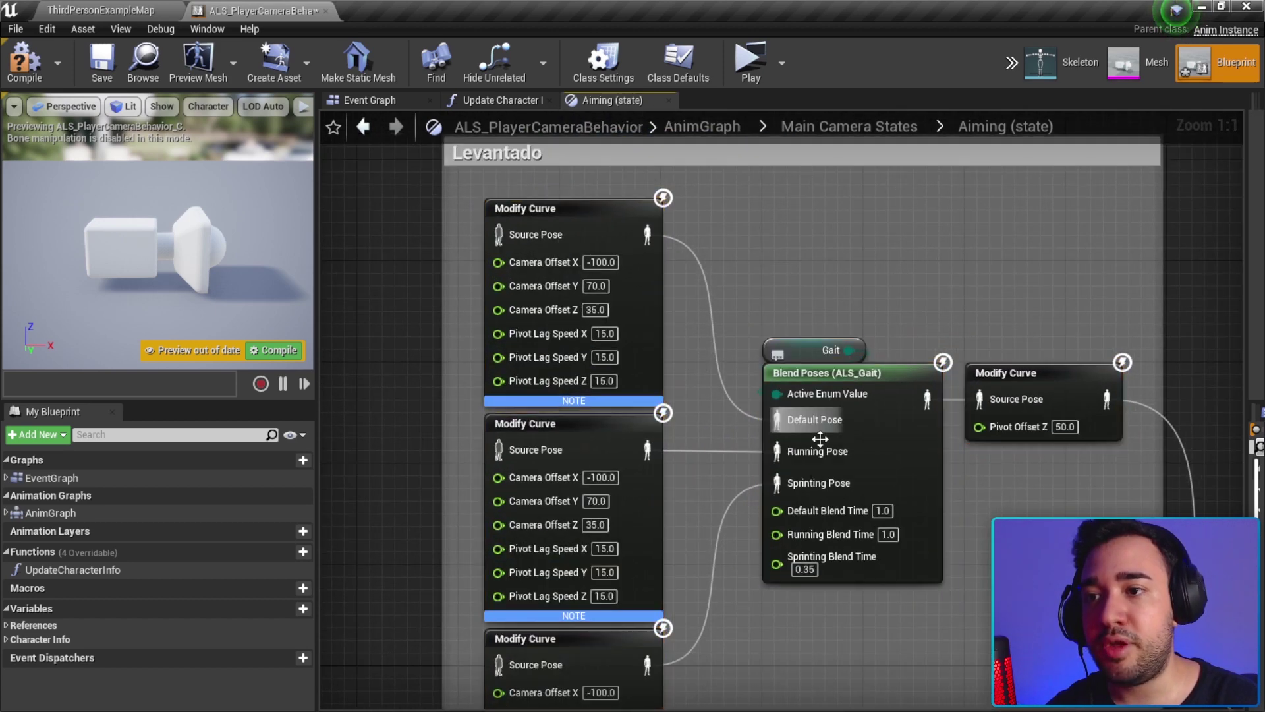
Pan through the Aiming graph to review the Levantado and Agachando comment boxes
right_drag(659, 287, 649, 160)
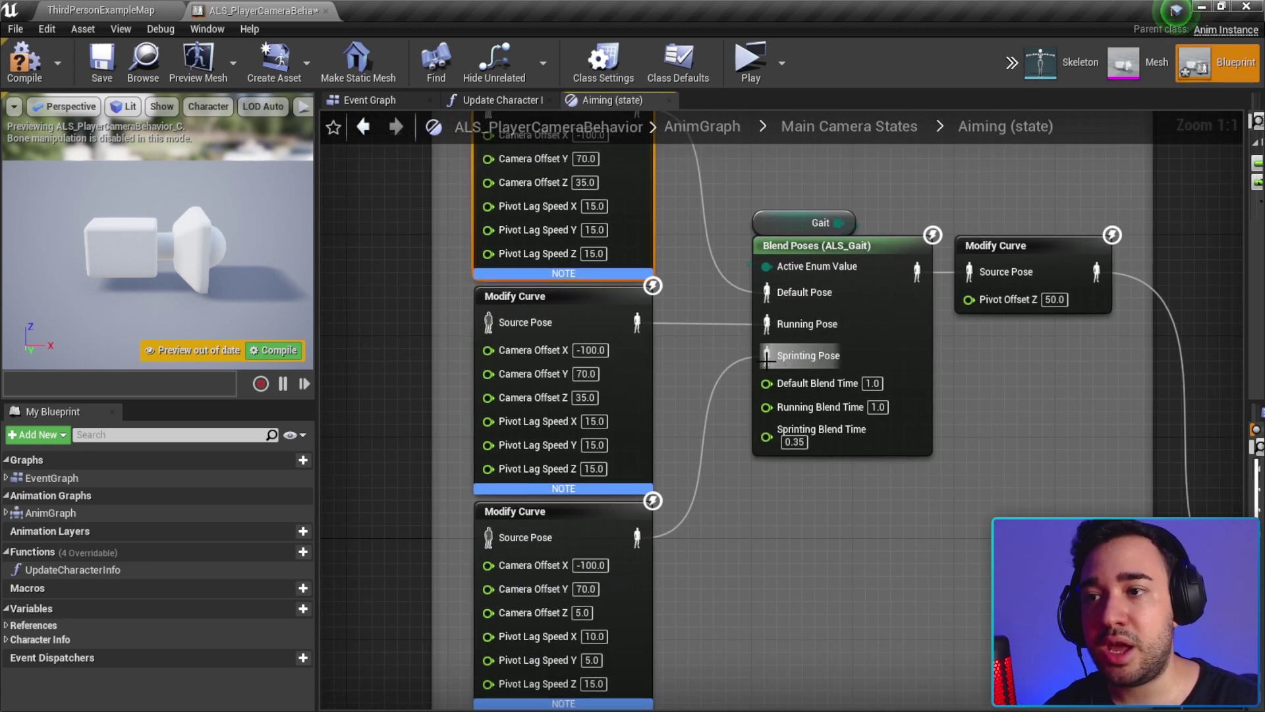
right_drag(602, 503, 601, 324)
scroll(601, 325, down, 2)
right_drag(797, 355, 632, 350)
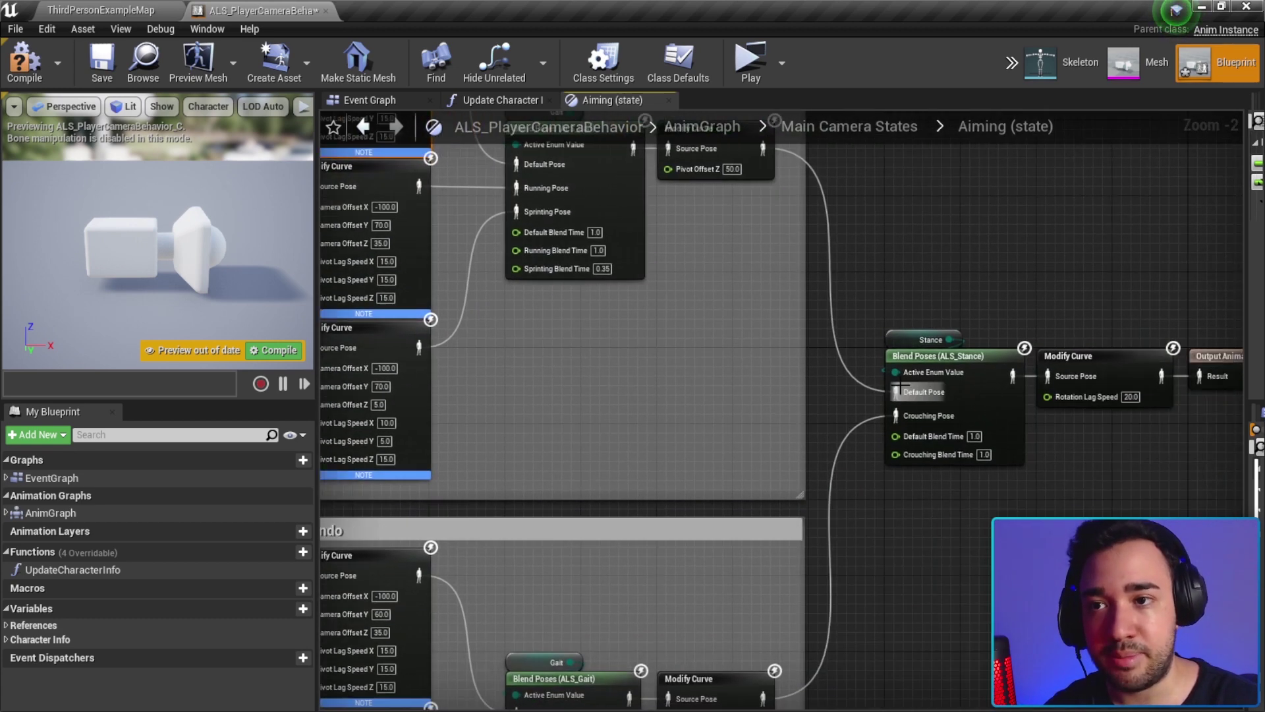
scroll(872, 449, down, 3)
scroll(710, 377, up, 2)
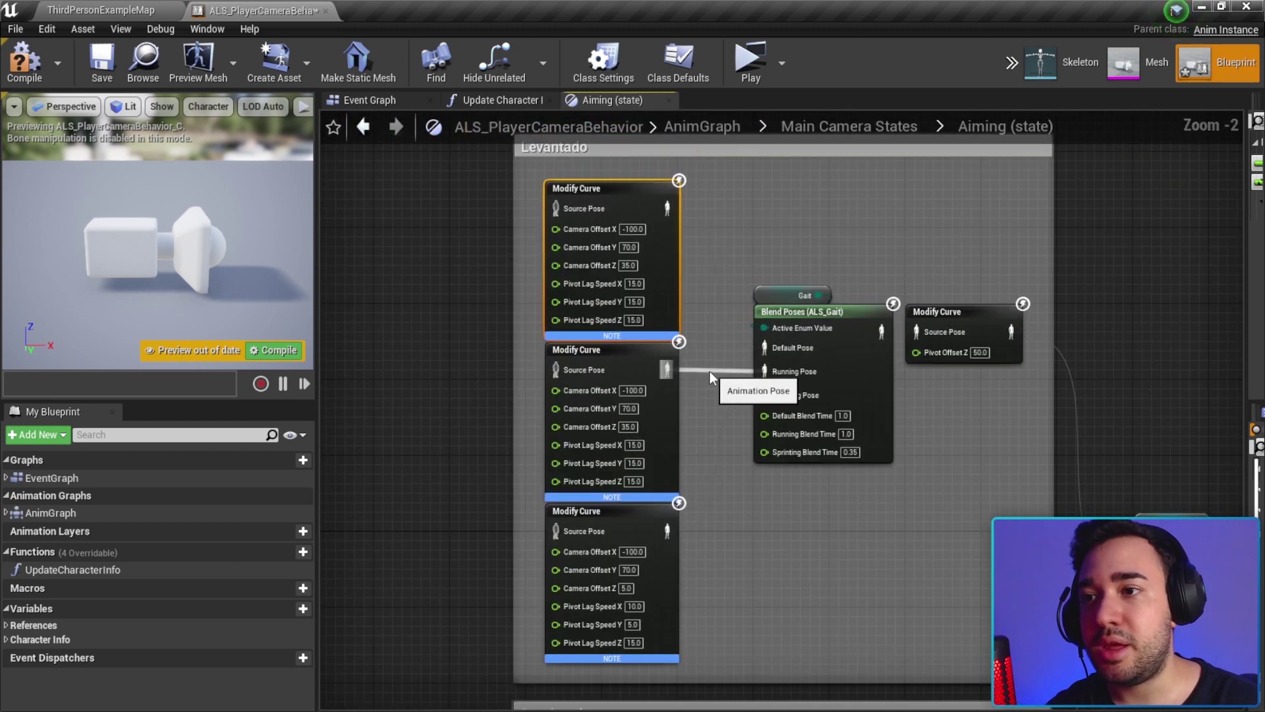
scroll(810, 417, up, 1)
right_drag(810, 417, 845, 115)
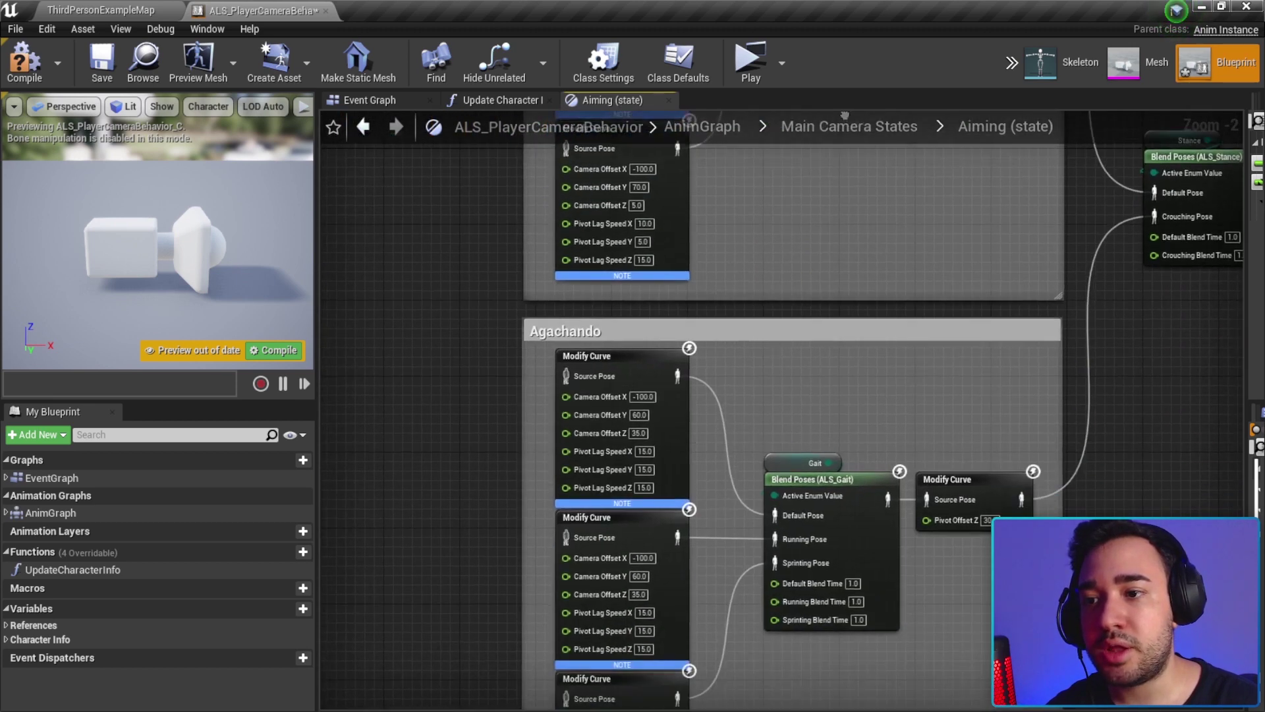
Back in Main Camera States, select the Looking Direction, Aiming and Velocity Direction states
click(869, 127)
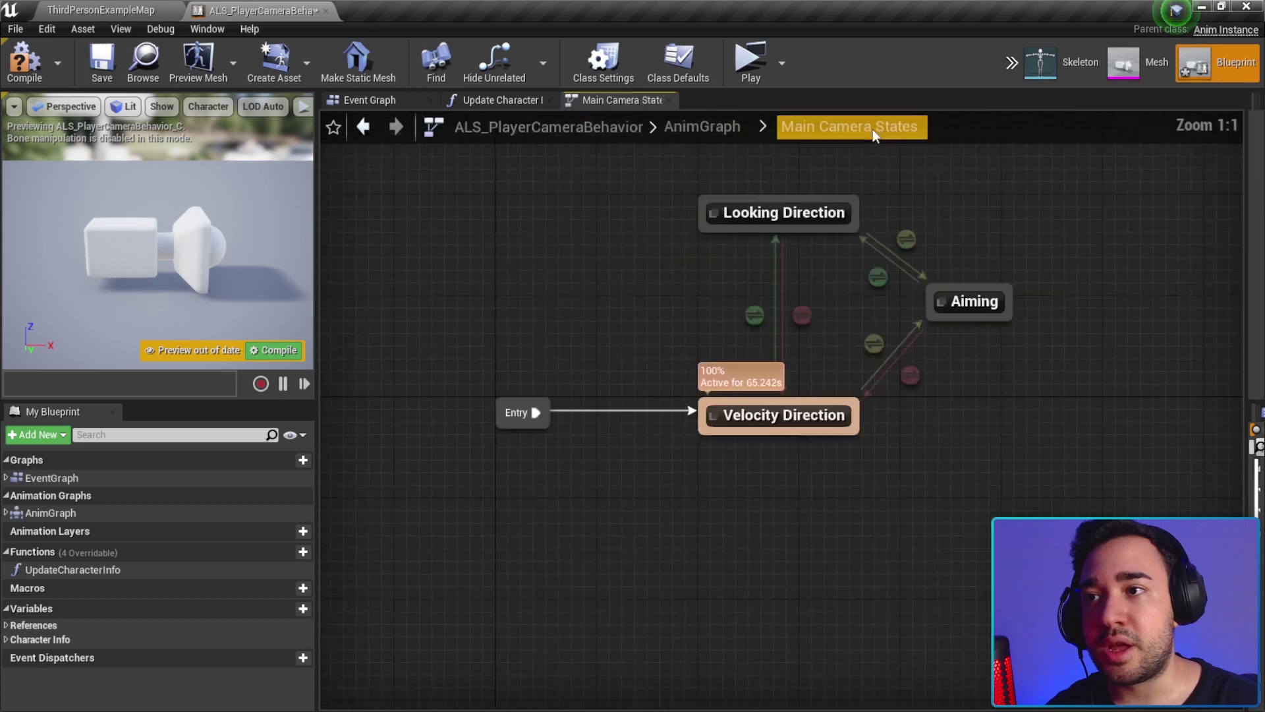
scroll(757, 327, down, 2)
scroll(626, 314, up, 2)
drag(627, 256, 812, 316)
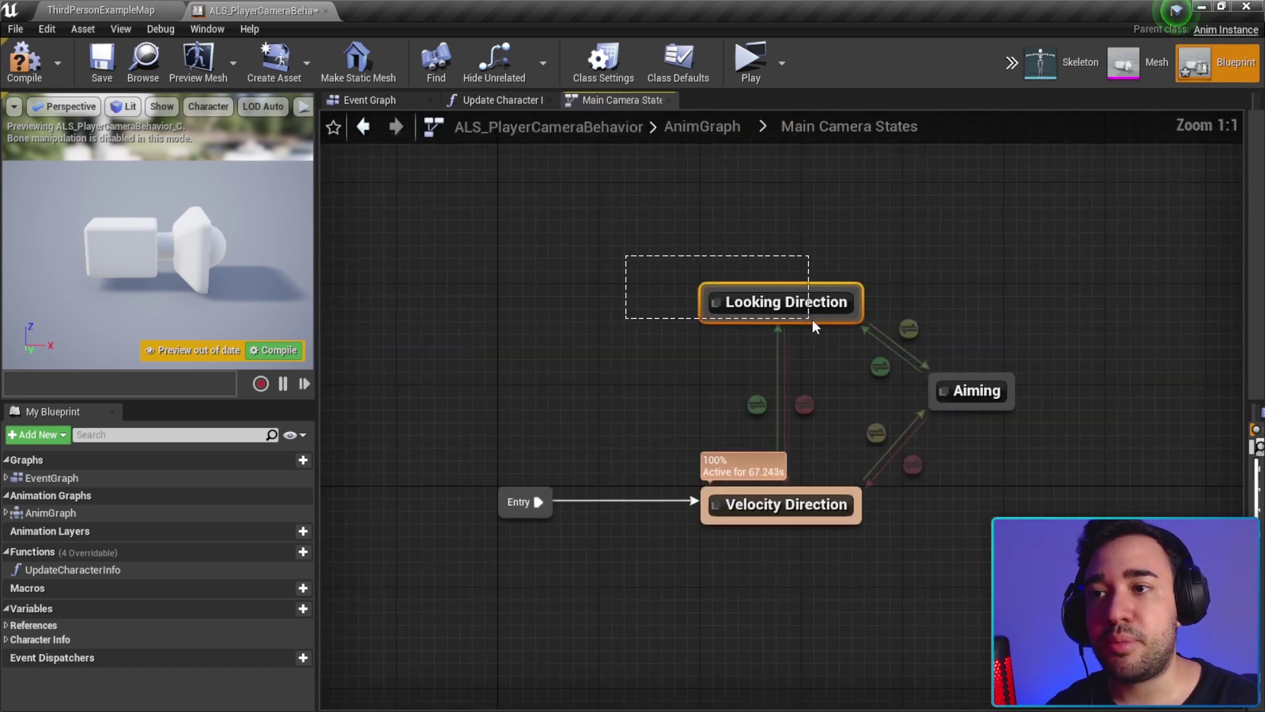
right_drag(647, 242, 480, 227)
mouse_move(479, 227)
mouse_down()
mouse_move(485, 389)
mouse_move(632, 508)
mouse_up()
drag(396, 220, 765, 357)
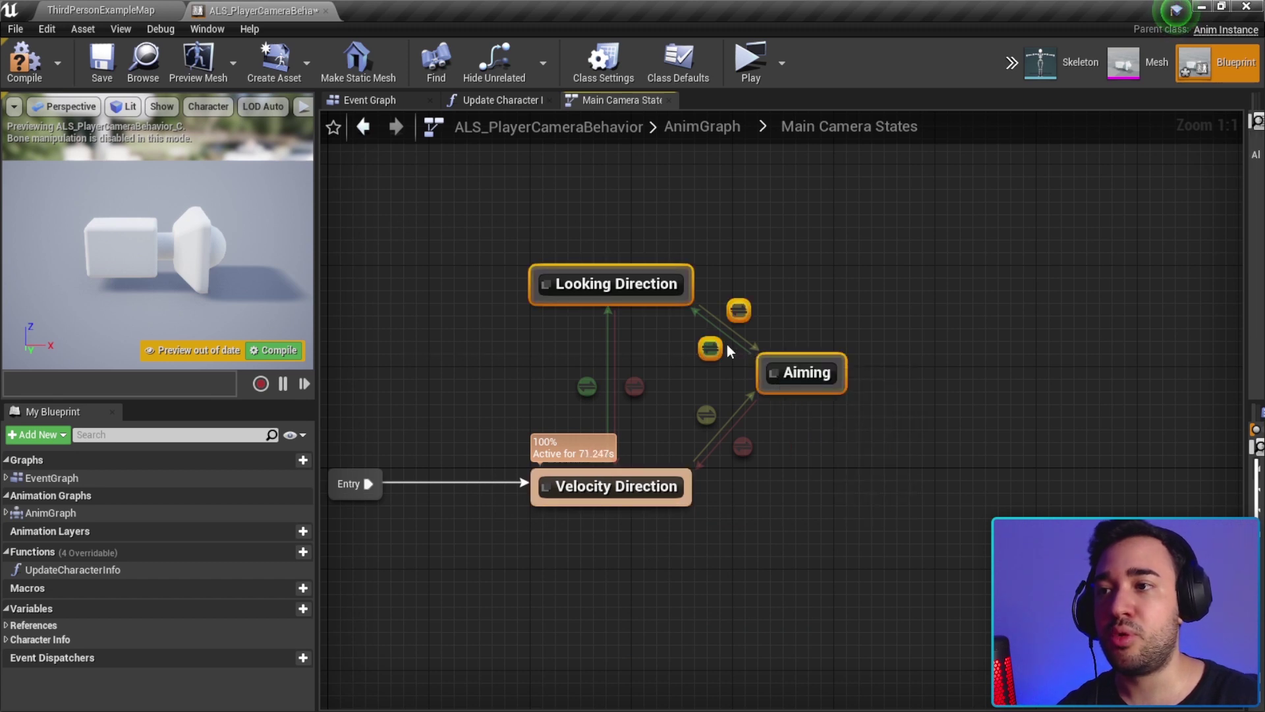
Compile the camera behaviour blueprint and close its editor
key(F7)
click(422, 191)
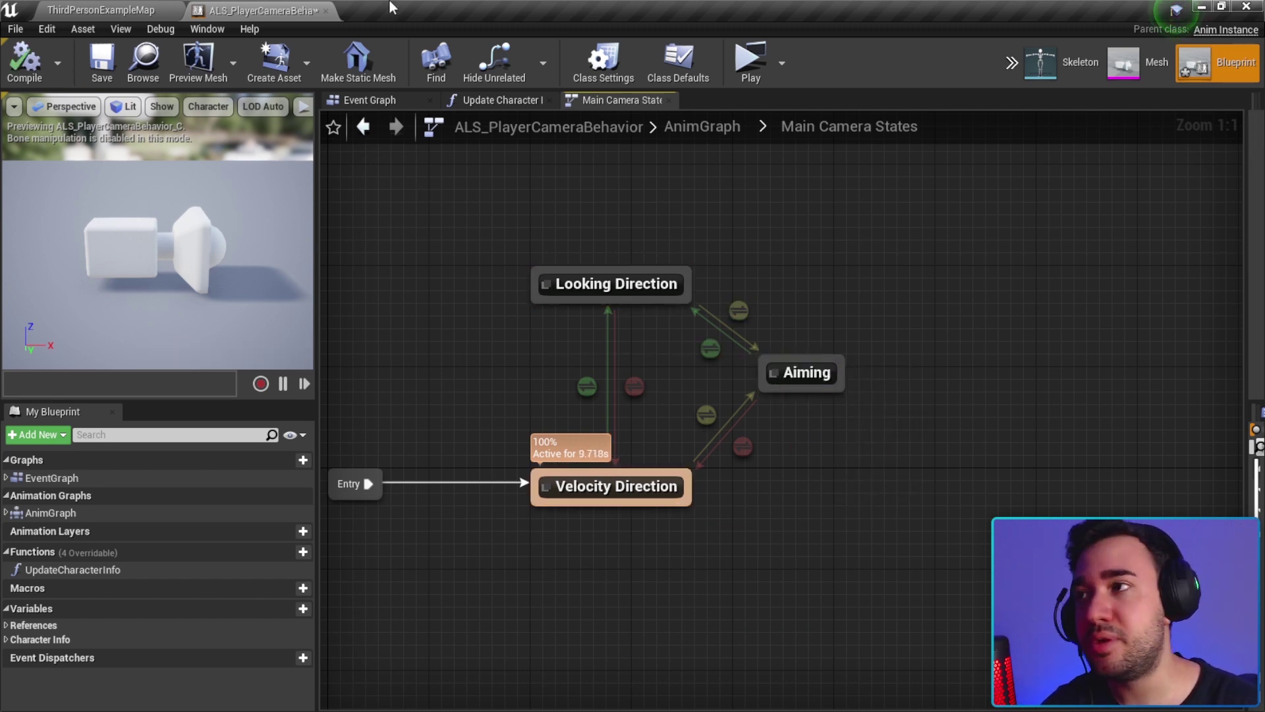
click(326, 12)
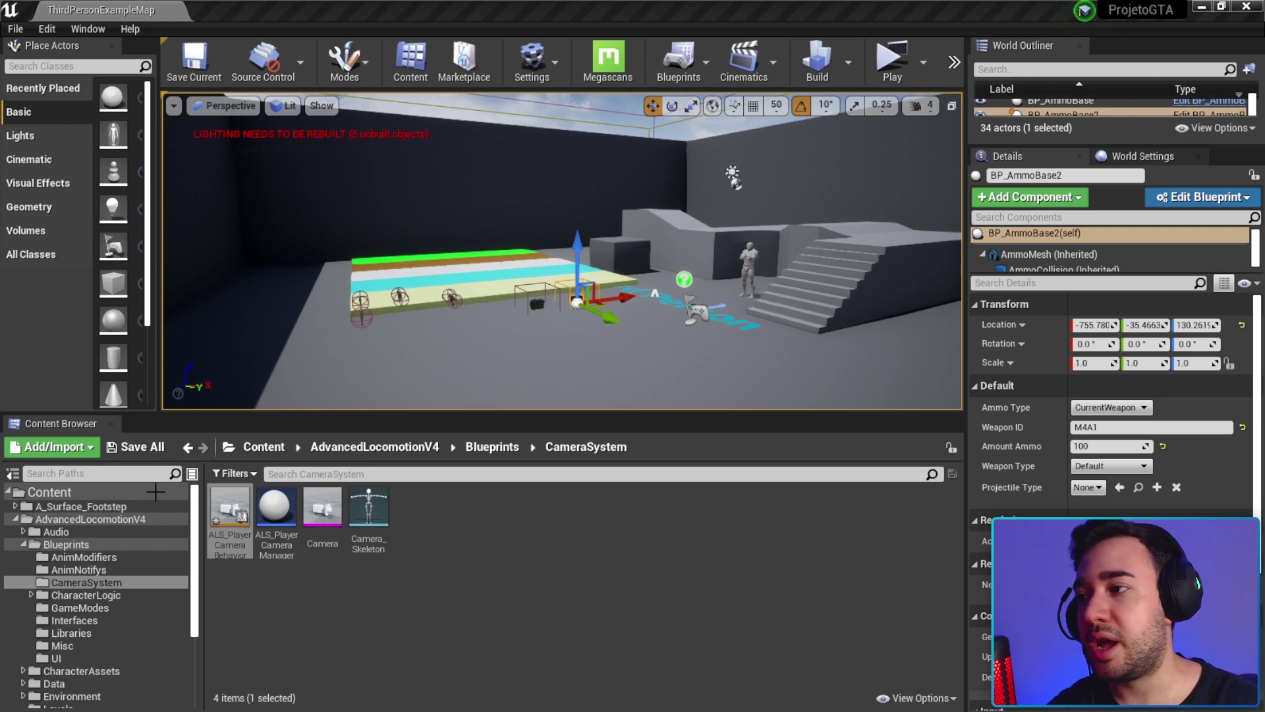
Save ALS_PlayerCameraBehavior via Save All, show AdvancedLocomotionV4's folders, and save the current level
click(138, 448)
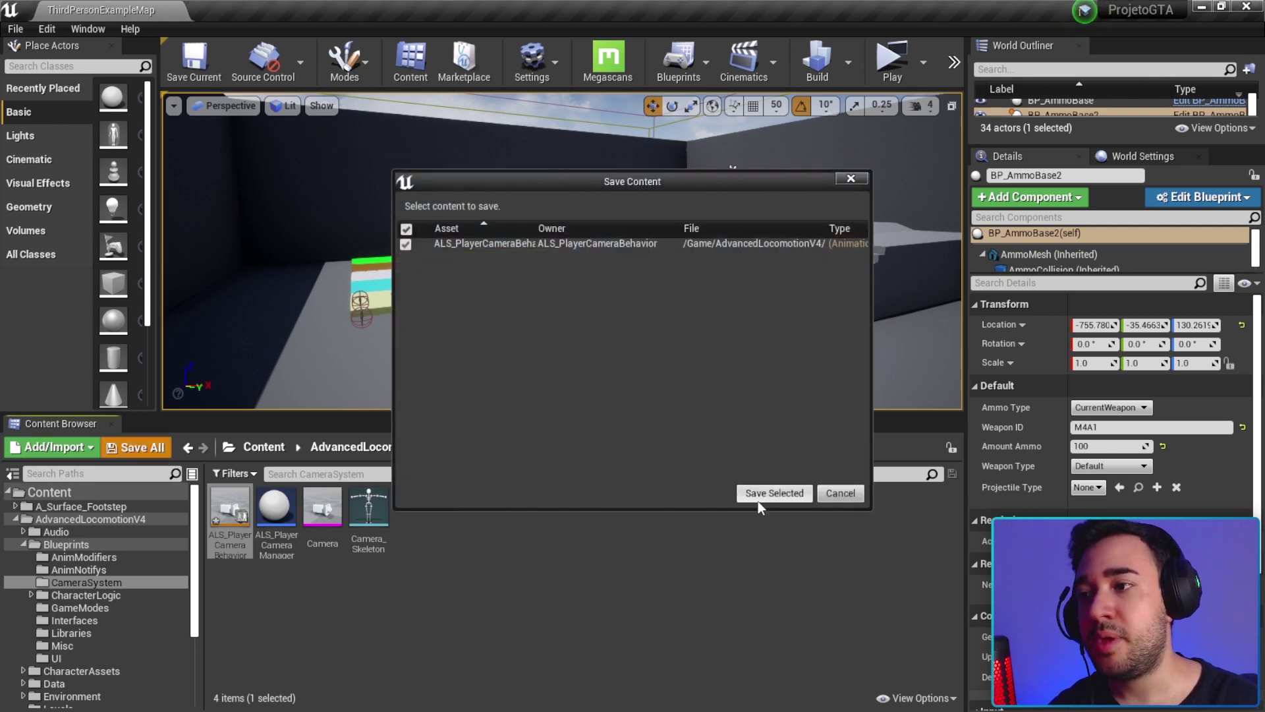
click(766, 491)
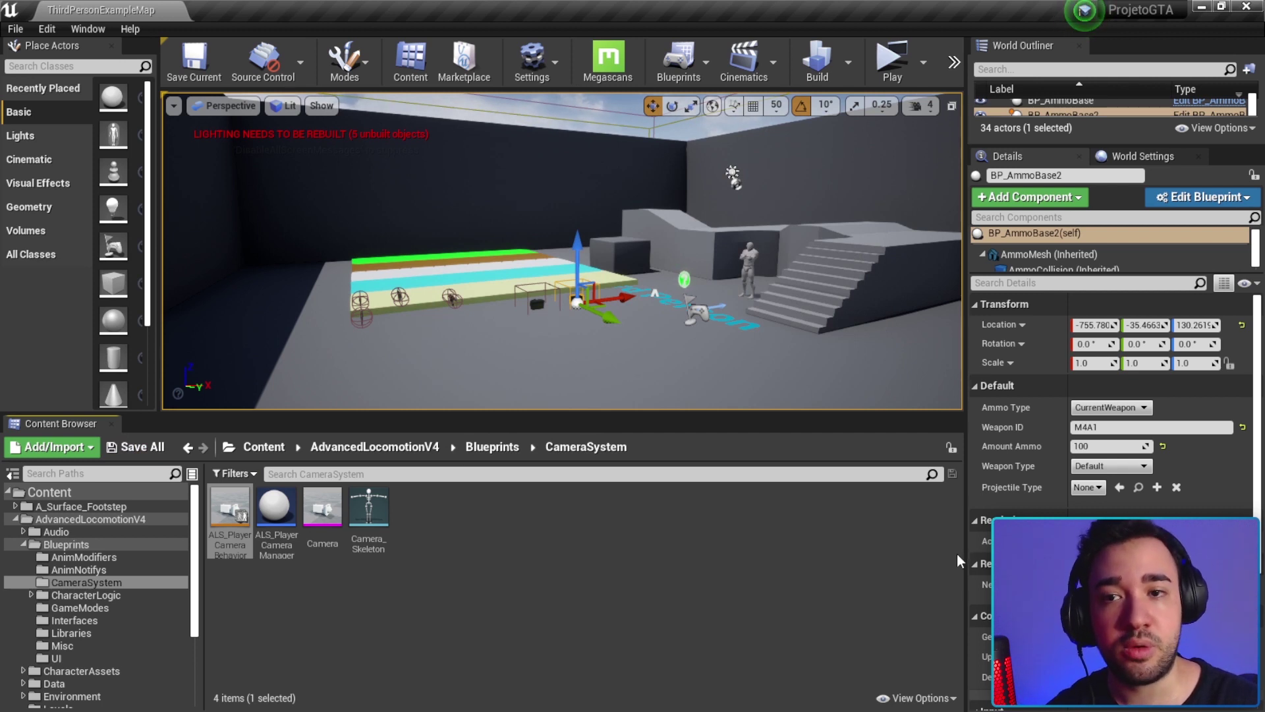
click(25, 545)
click(16, 520)
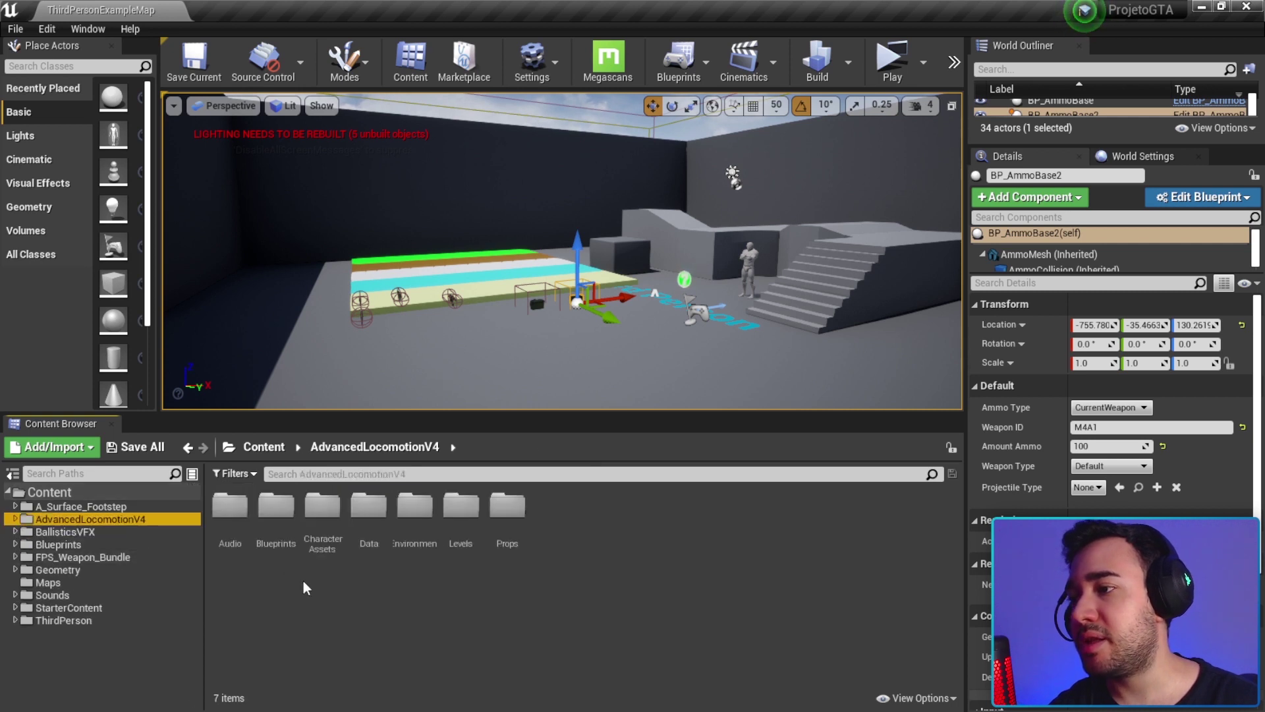
click(194, 60)
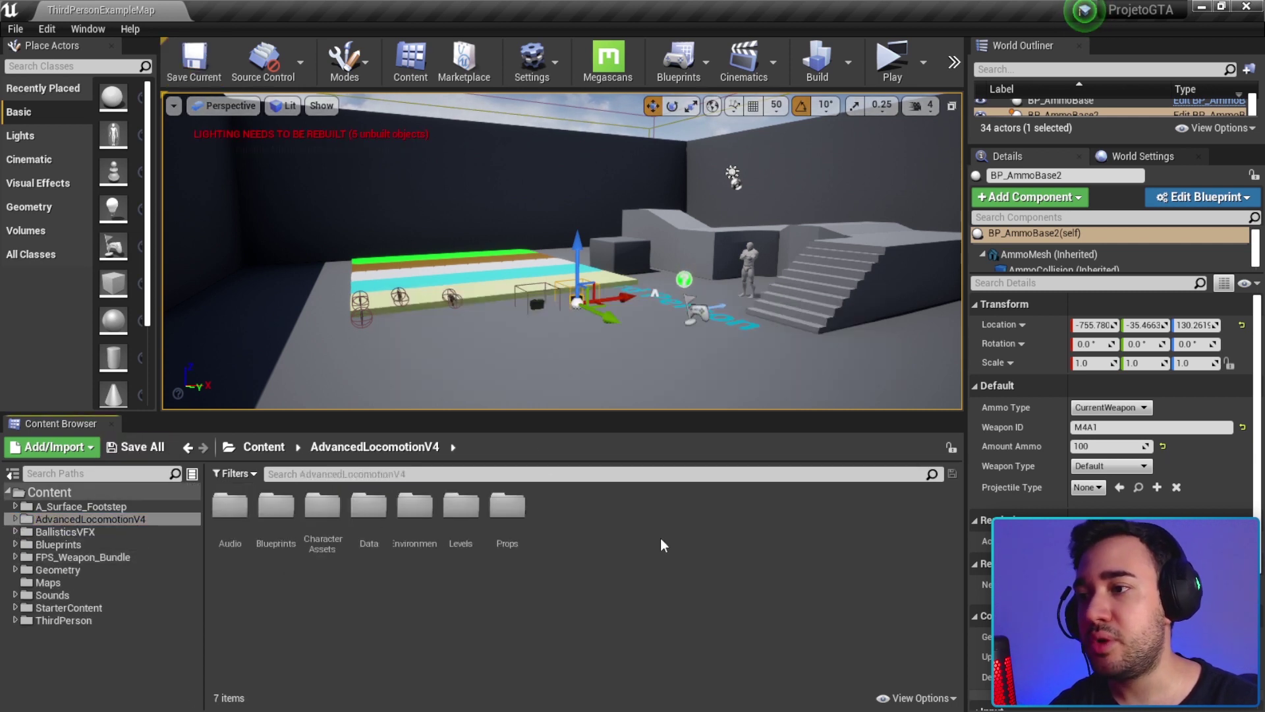